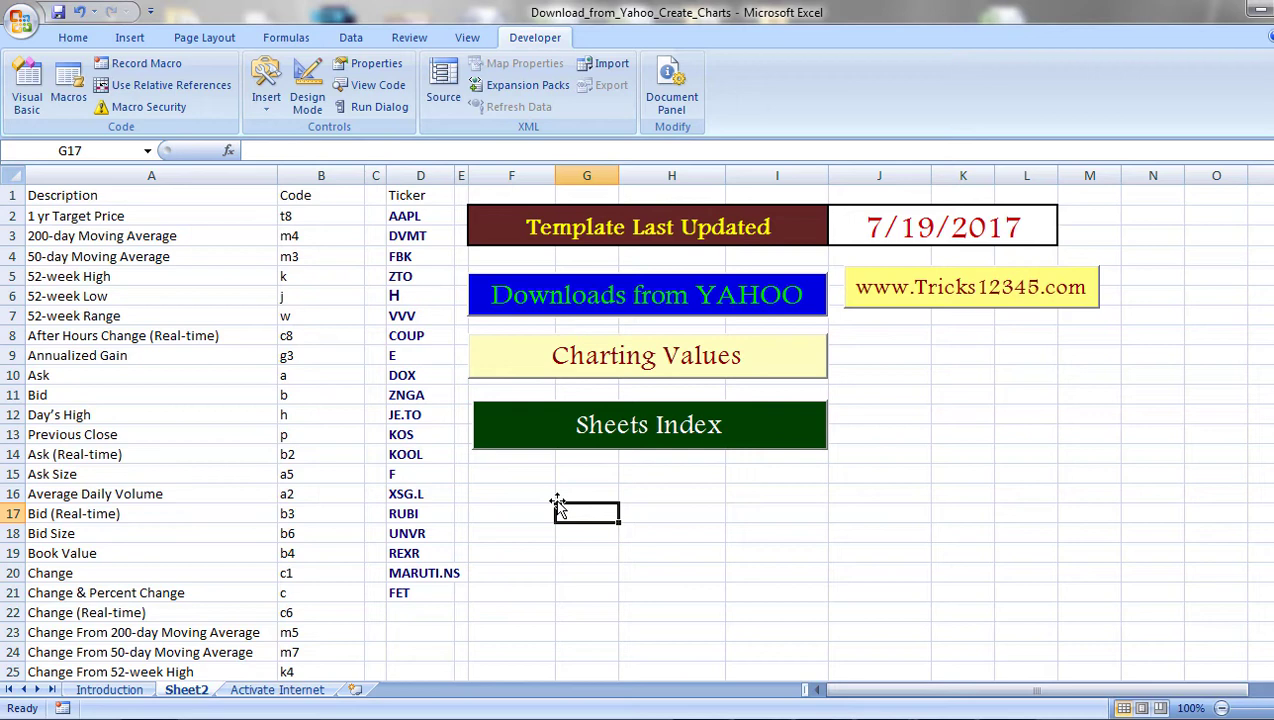
Select the ticker list starting at AAPL in D2, then the ZTO ticker in D5
click(588, 486)
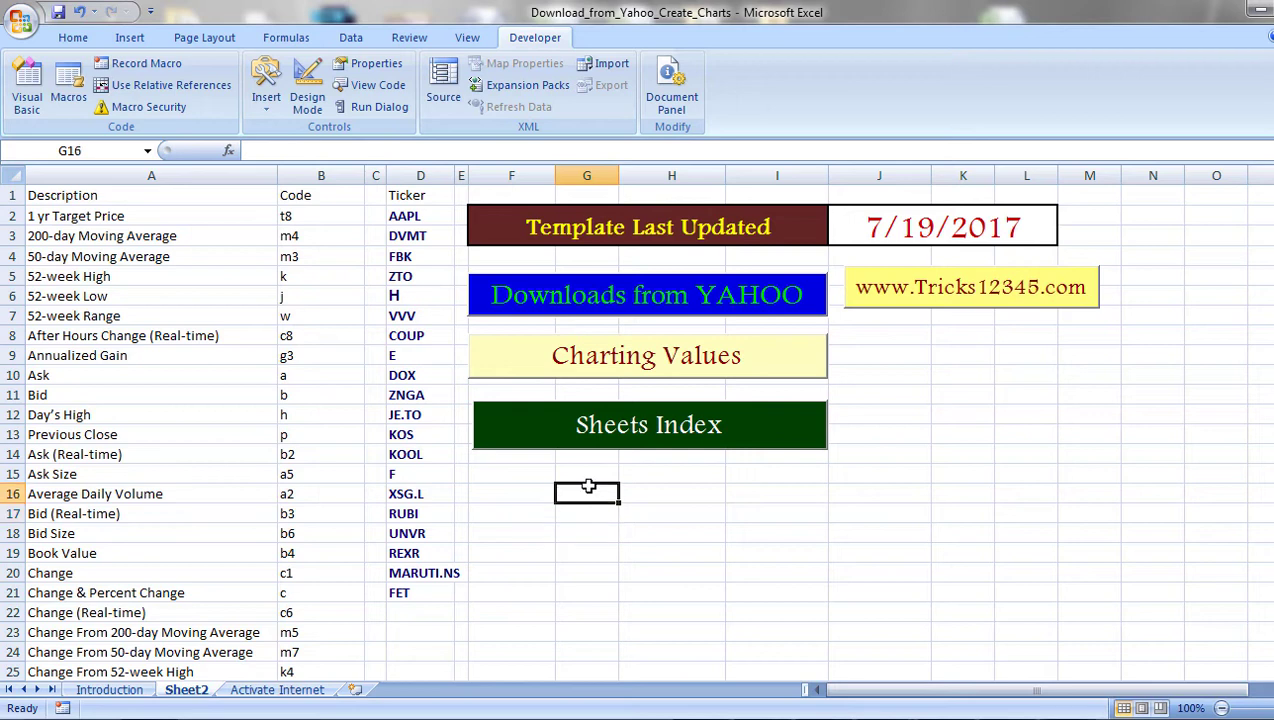
click(879, 513)
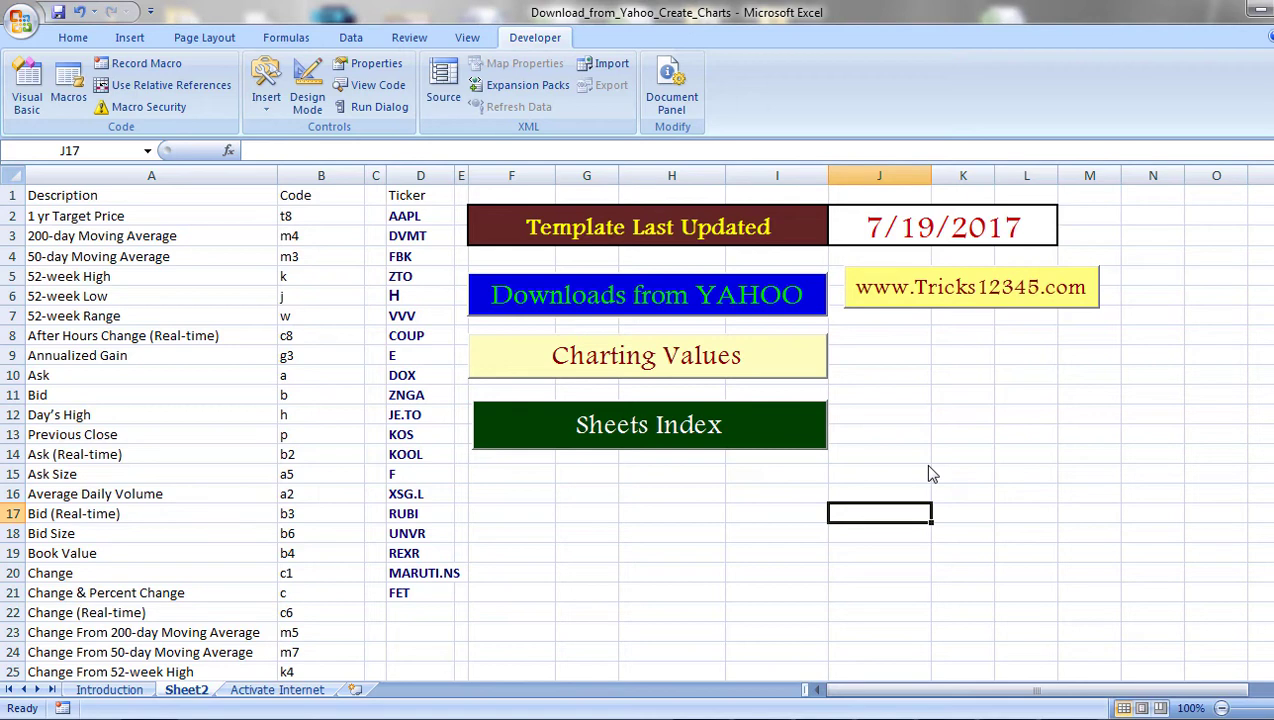
click(397, 220)
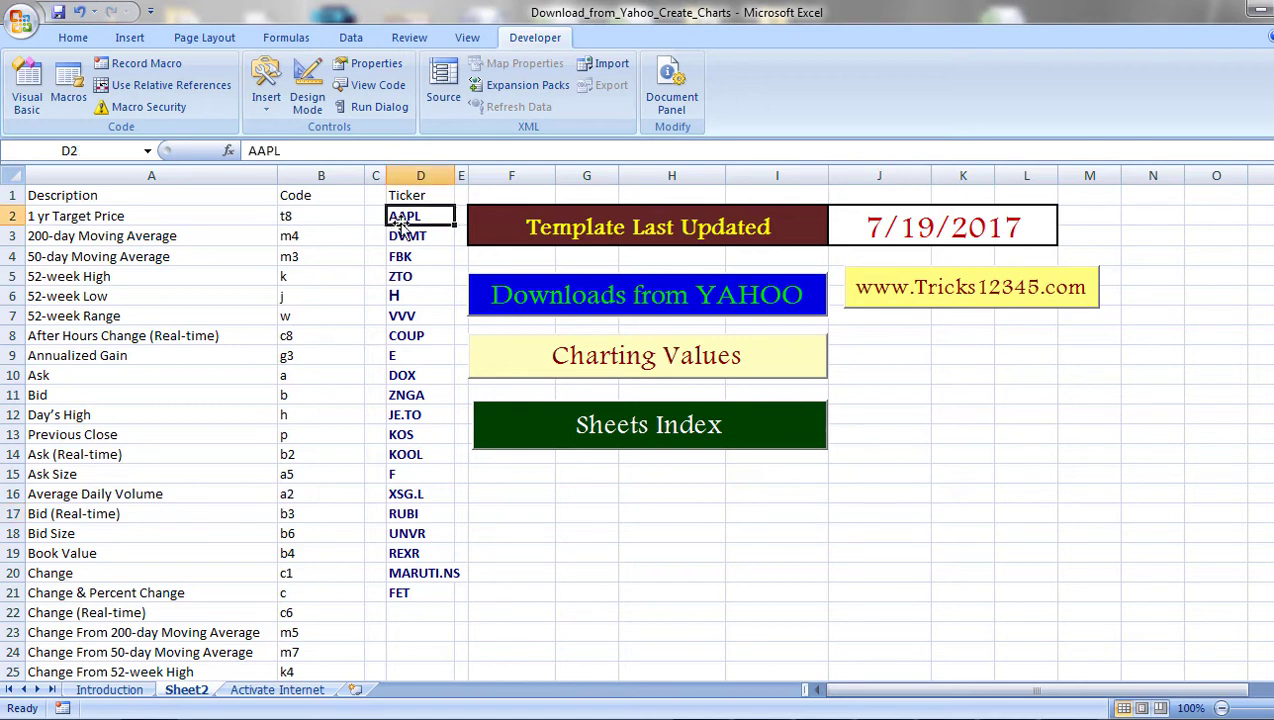
key(shift+Down)
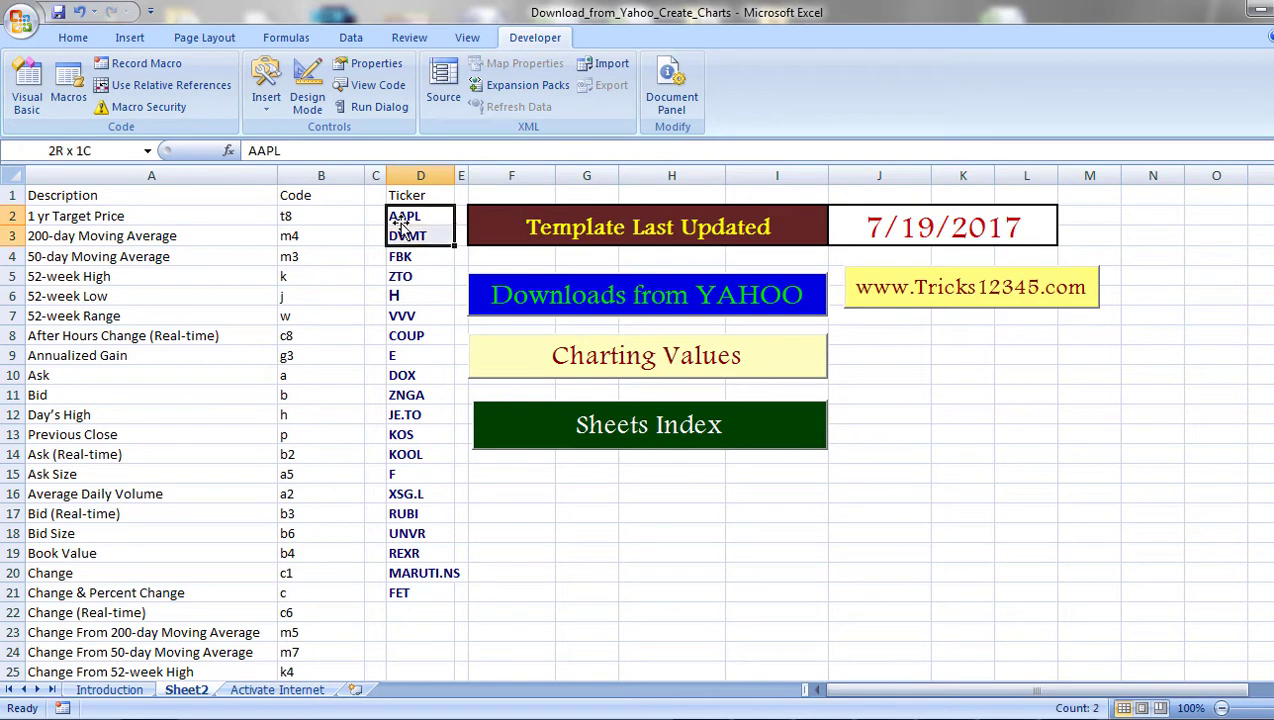
key(shift+Down)
key(shift+Down)
key(shift+Down)
key(shift+Down)
key(shift+Down)
key(shift+Down)
key(shift+Down)
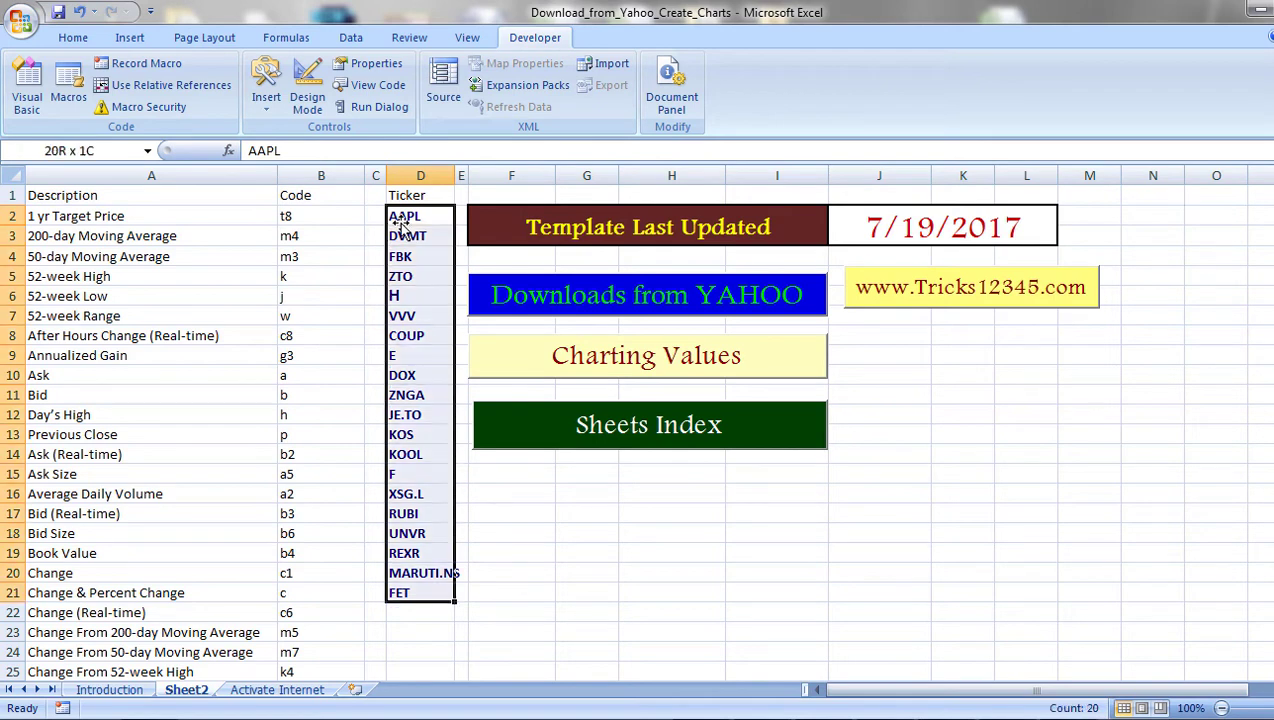
click(400, 220)
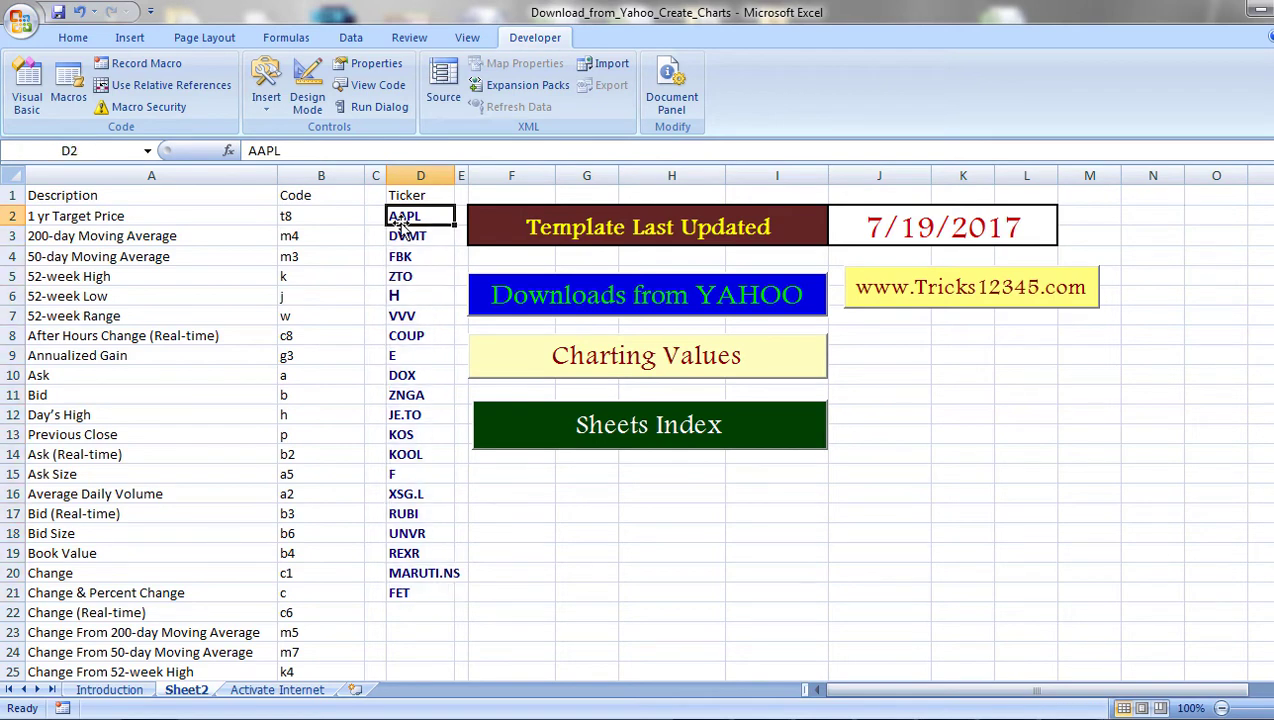
click(415, 280)
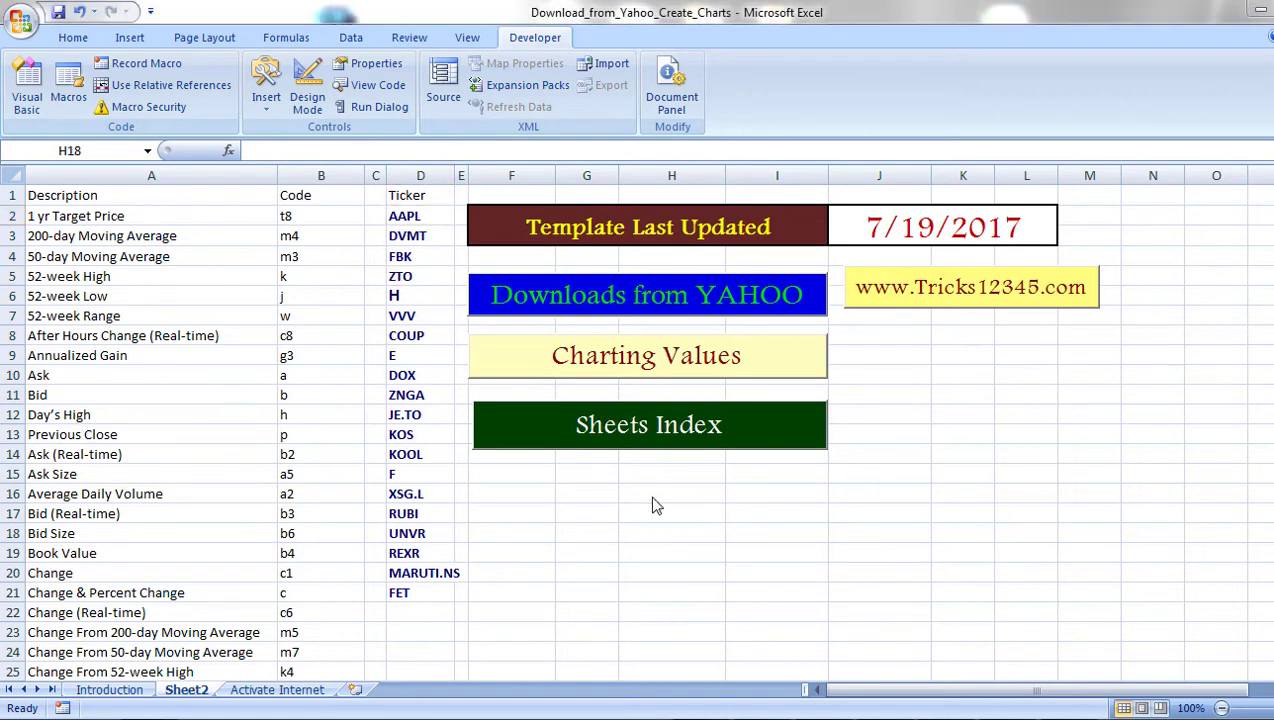
click(625, 530)
click(540, 492)
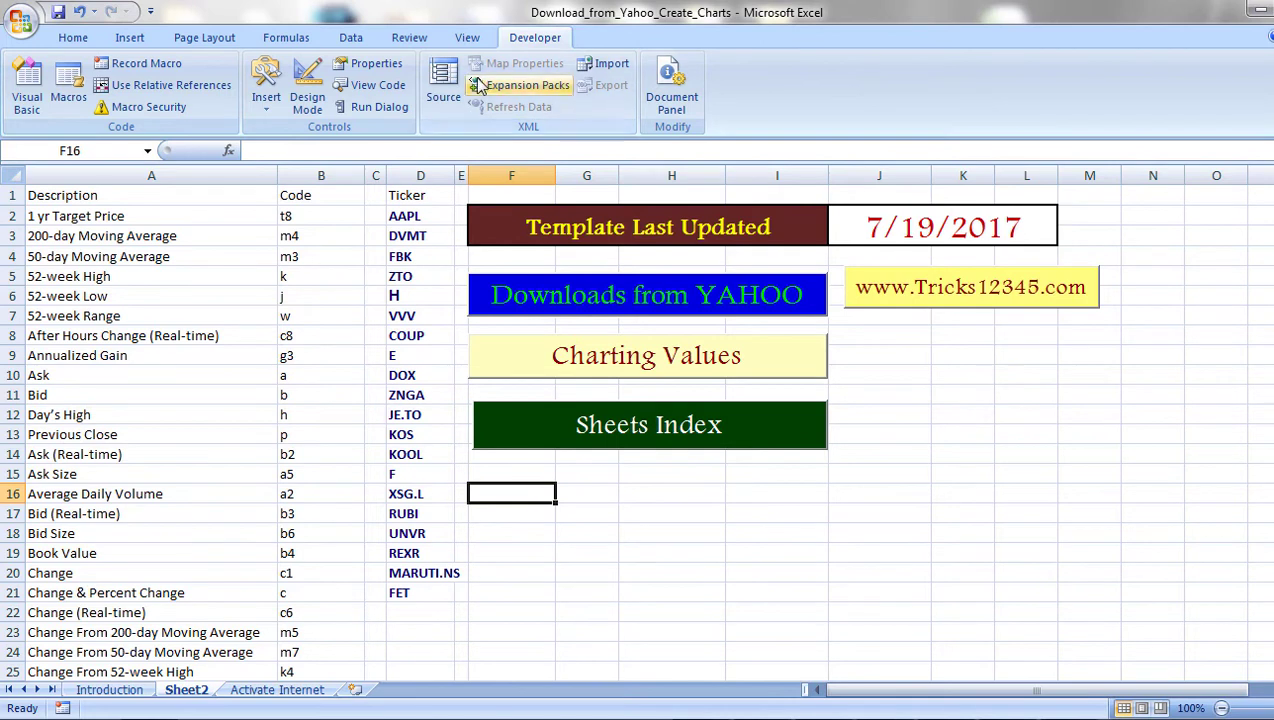
Open the Retrieve Data button's click code in UserForm1 in the Visual Basic Editor
click(27, 83)
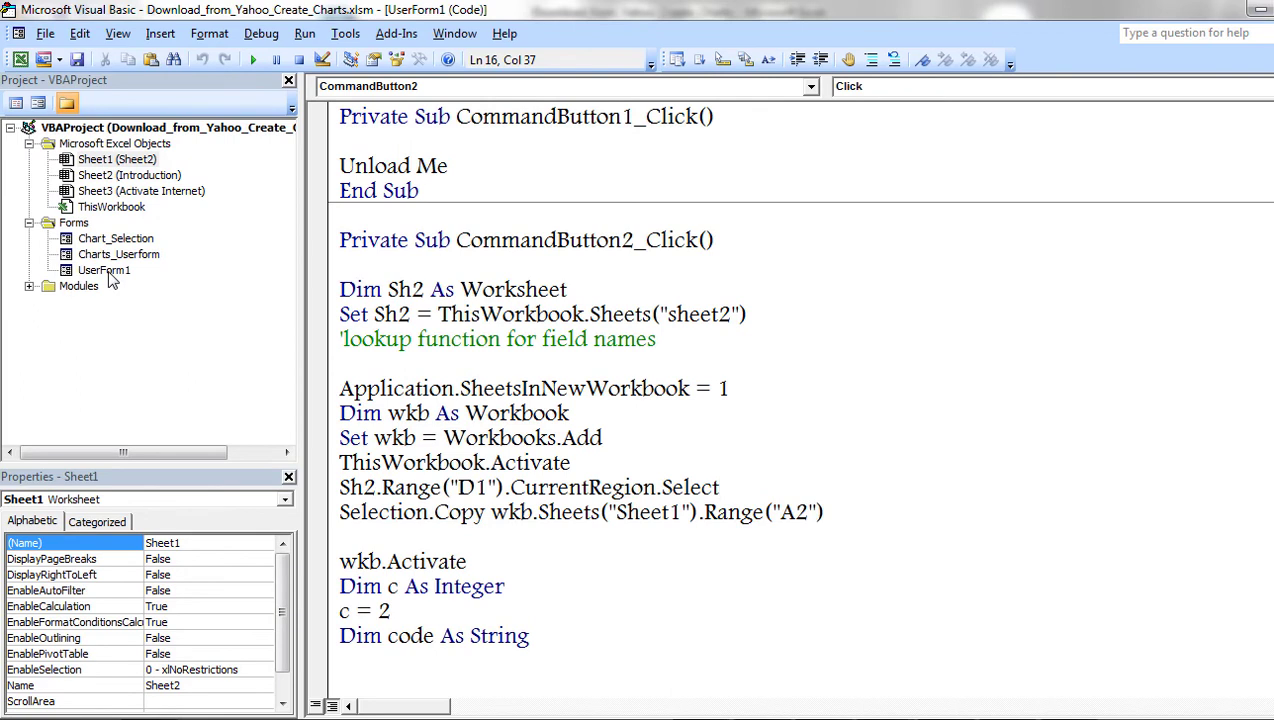
double_click(110, 274)
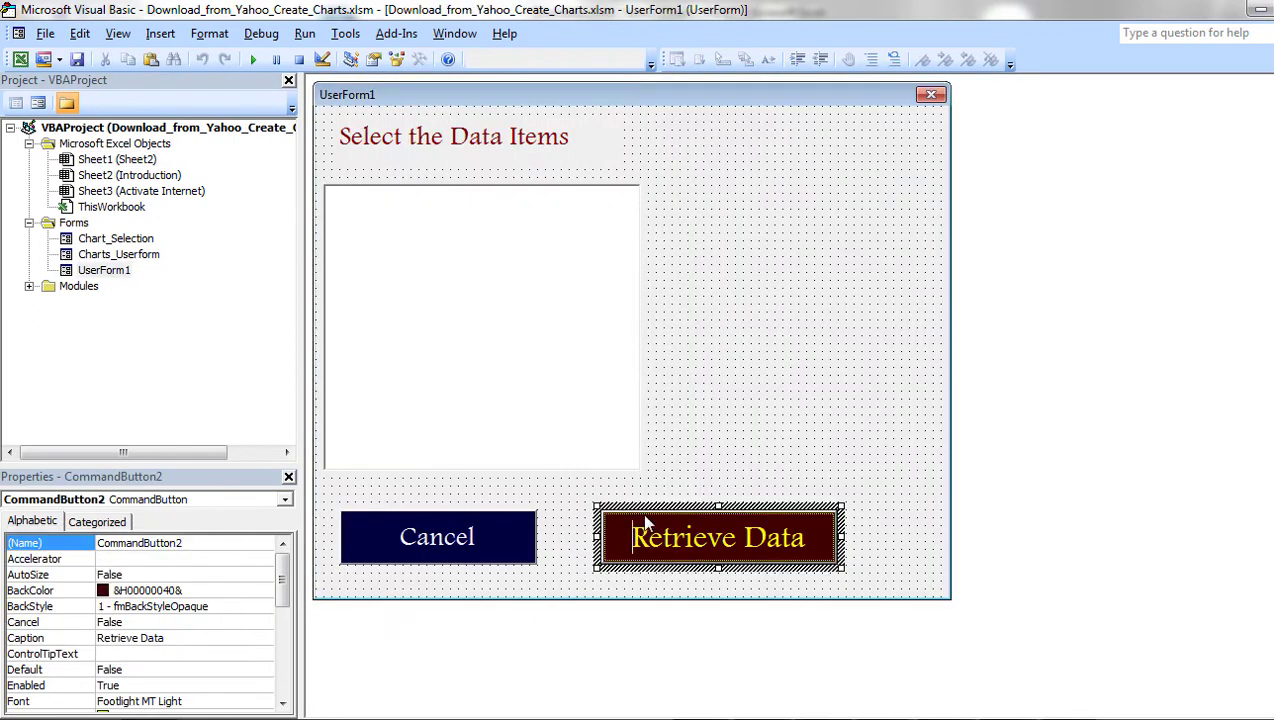
click(700, 470)
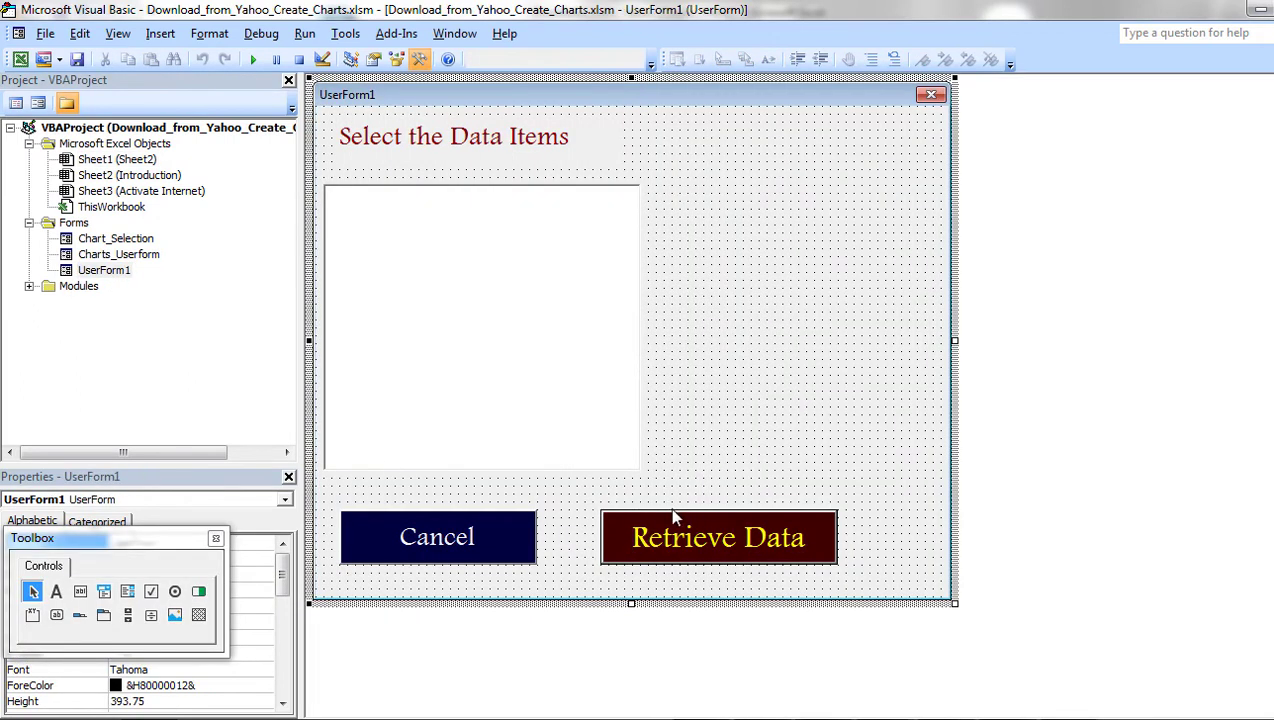
click(666, 516)
double_click(658, 503)
Restore the comment above Dim Sh2 and review the Sheet2 variable lines
click(653, 405)
scroll(668, 410, up, 2)
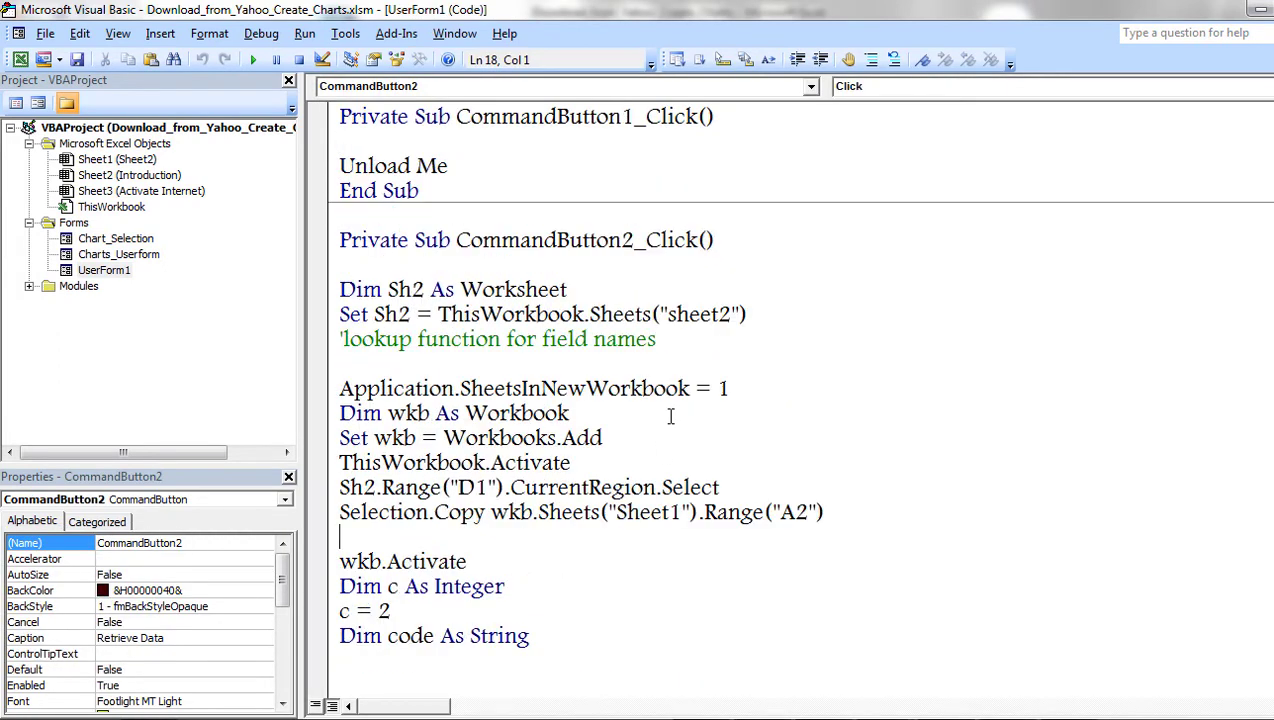
key(ctrl+z)
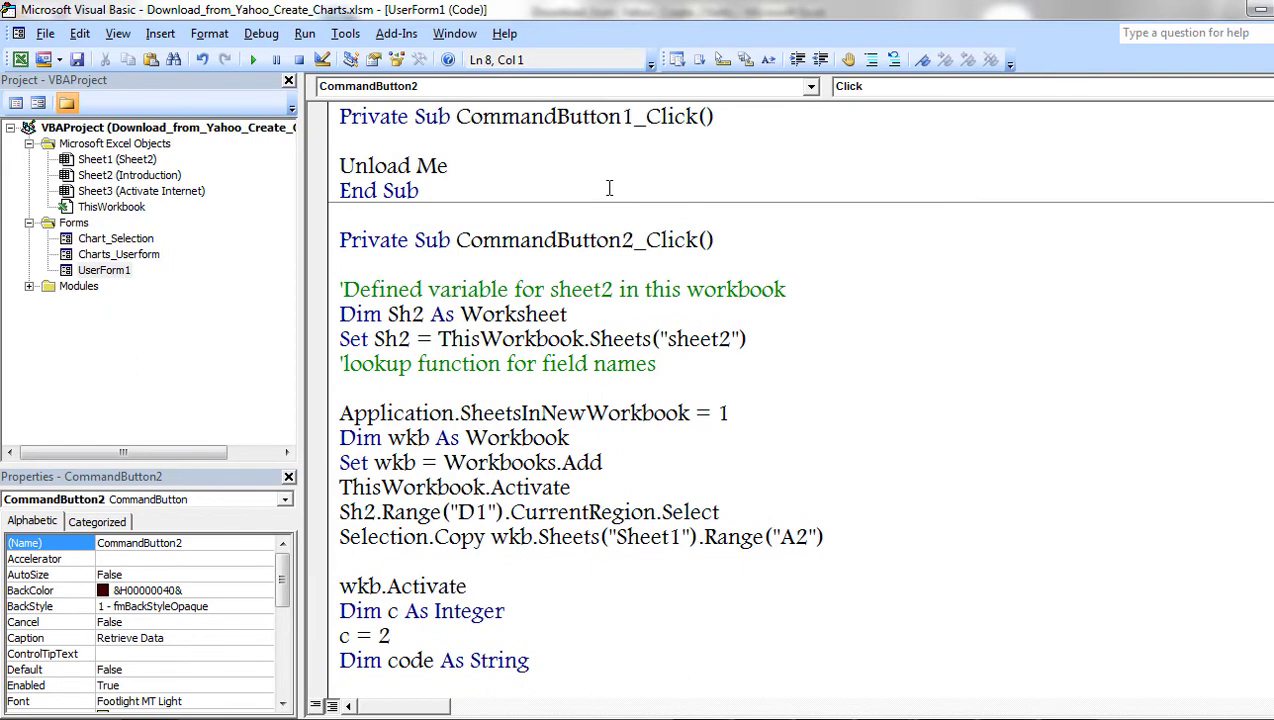
key(shift+Down)
key(ctrl+x)
key(ctrl+v)
key(shift+Down)
key(shift+Down)
key(ctrl+x)
key(ctrl+v)
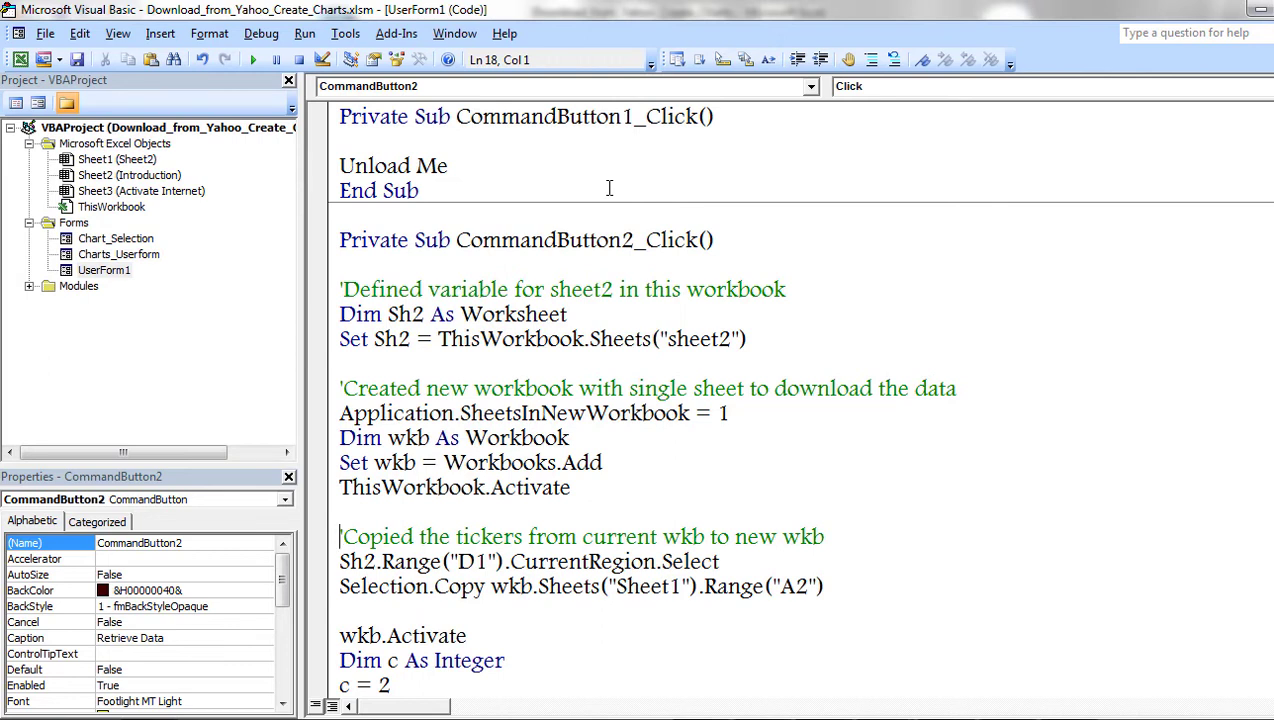
Review the ticker-copy comment and the list box loop code
key(shift+Down)
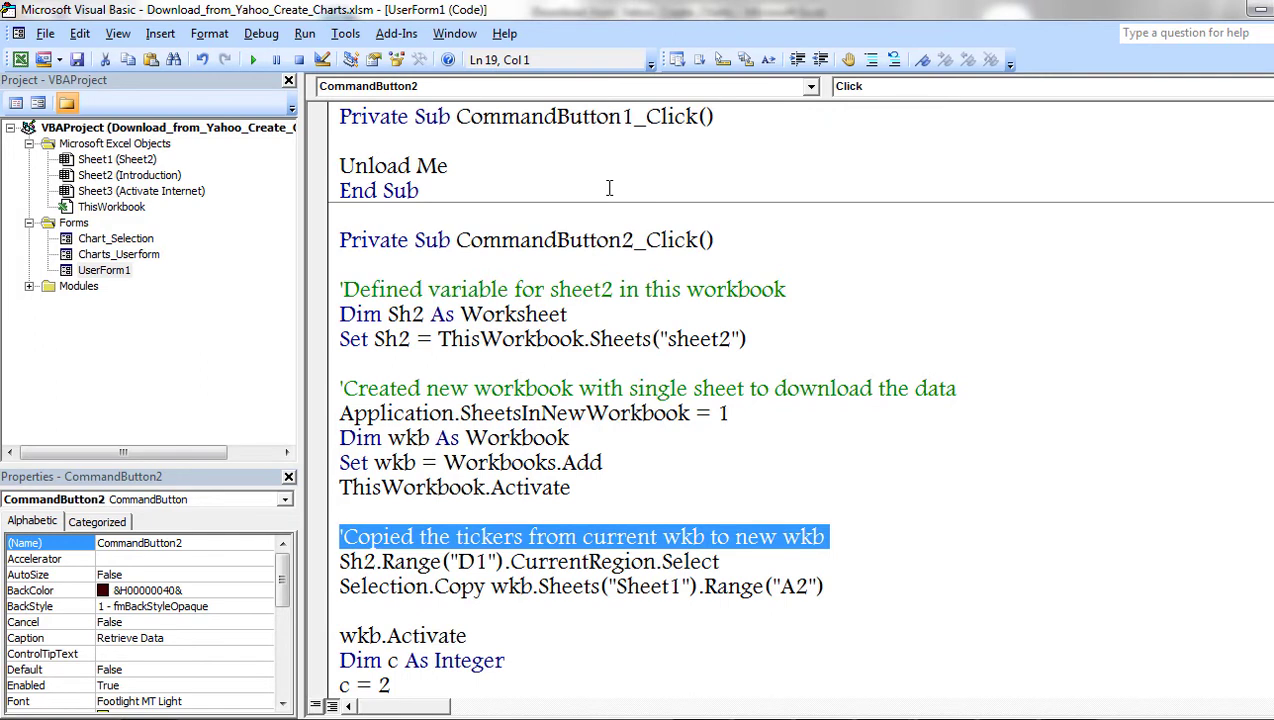
key(shift+Up)
key(shift+Down)
key(Down)
key(Down)
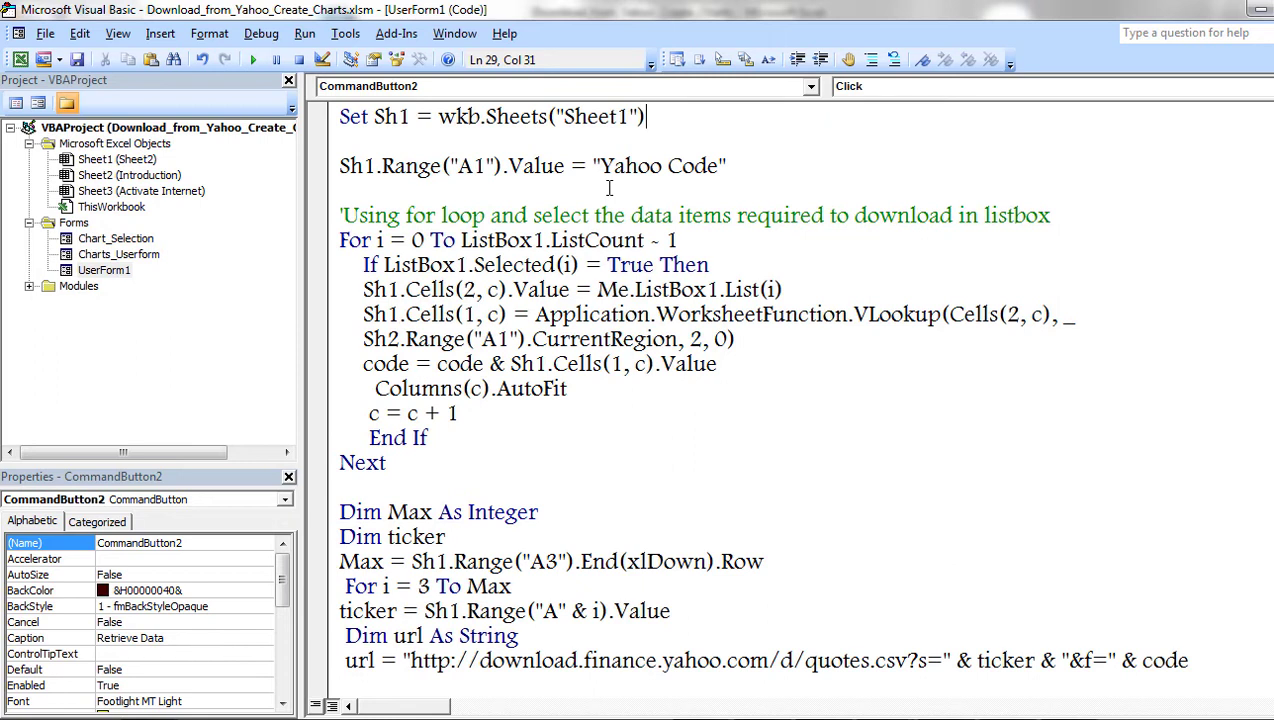
click(579, 216)
key(ctrl+Left)
key(Down)
key(Down)
key(Down)
key(End)
key(Down)
key(Down)
key(Down)
Review the Yahoo download URL line, the web request lines and the result = Split line
scroll(695, 215, down, 3)
key(Down)
key(Down)
key(Down)
key(Home)
key(shift+Down)
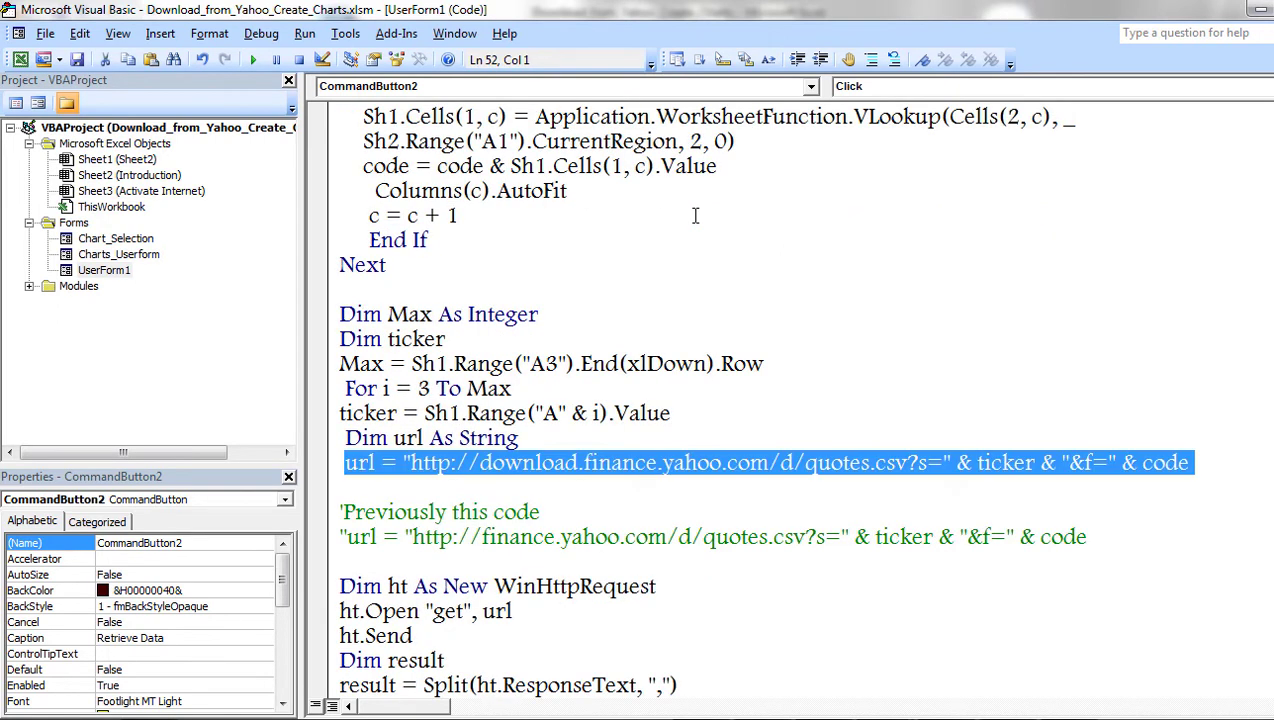
key(Left)
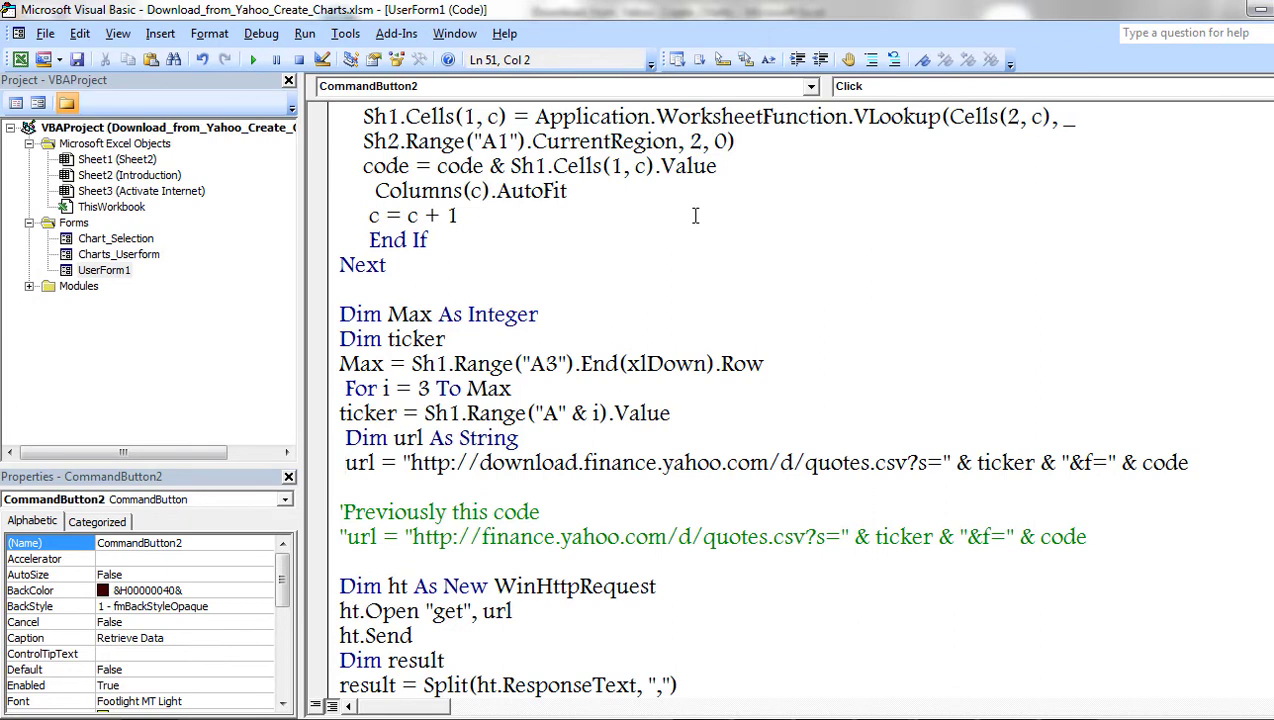
key(shift+End)
key(Down)
key(Down)
key(Down)
key(Down)
key(Down)
key(Down)
key(Down)
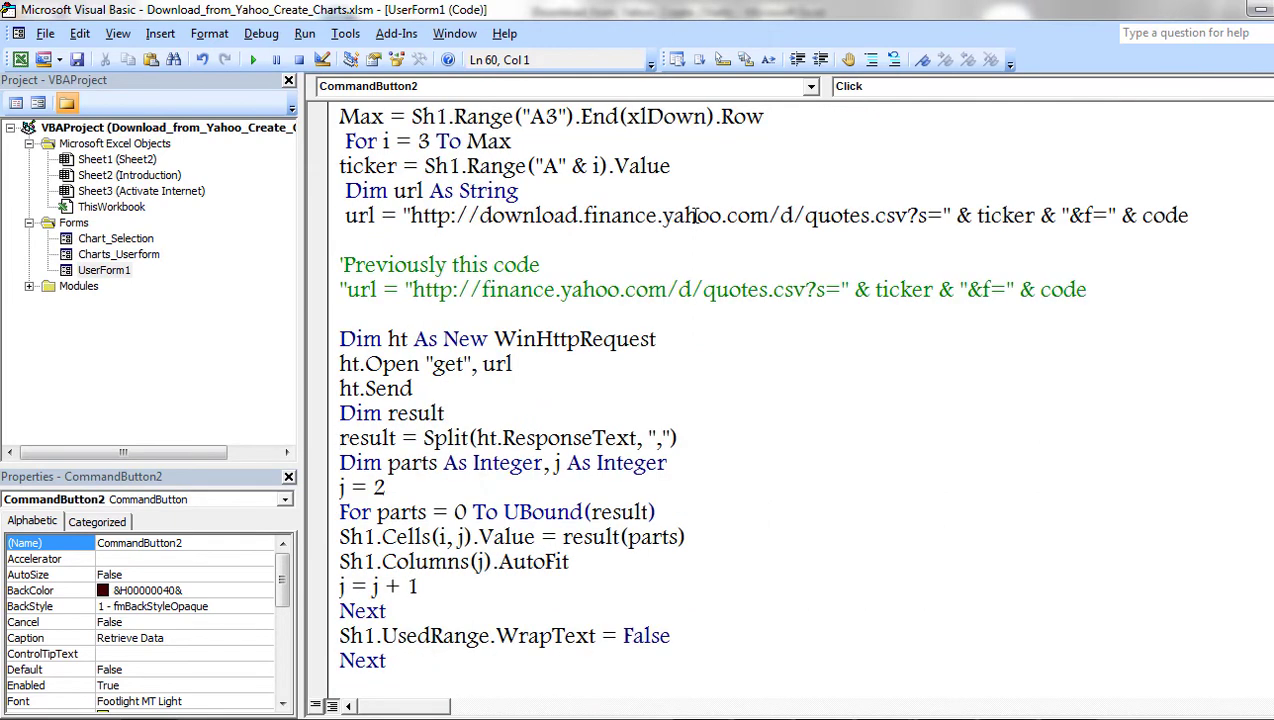
key(shift+Down)
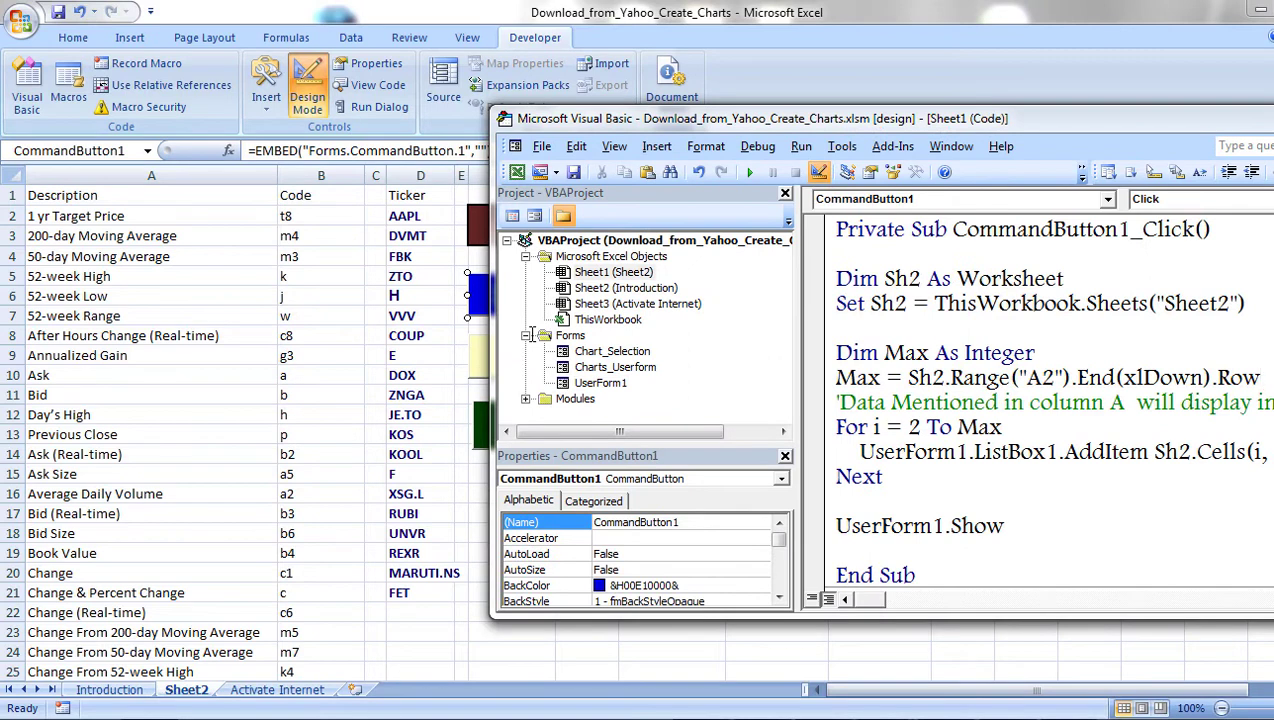
Highlight the Dim Max As Integer line in the sheet button's code
click(997, 352)
key(Home)
key(shift+End)
key(Down)
Step through CommandButton1_Click with F8 across the list-filling loop iterations
click(988, 278)
key(F8)
key(F8)
key(F8)
key(F8)
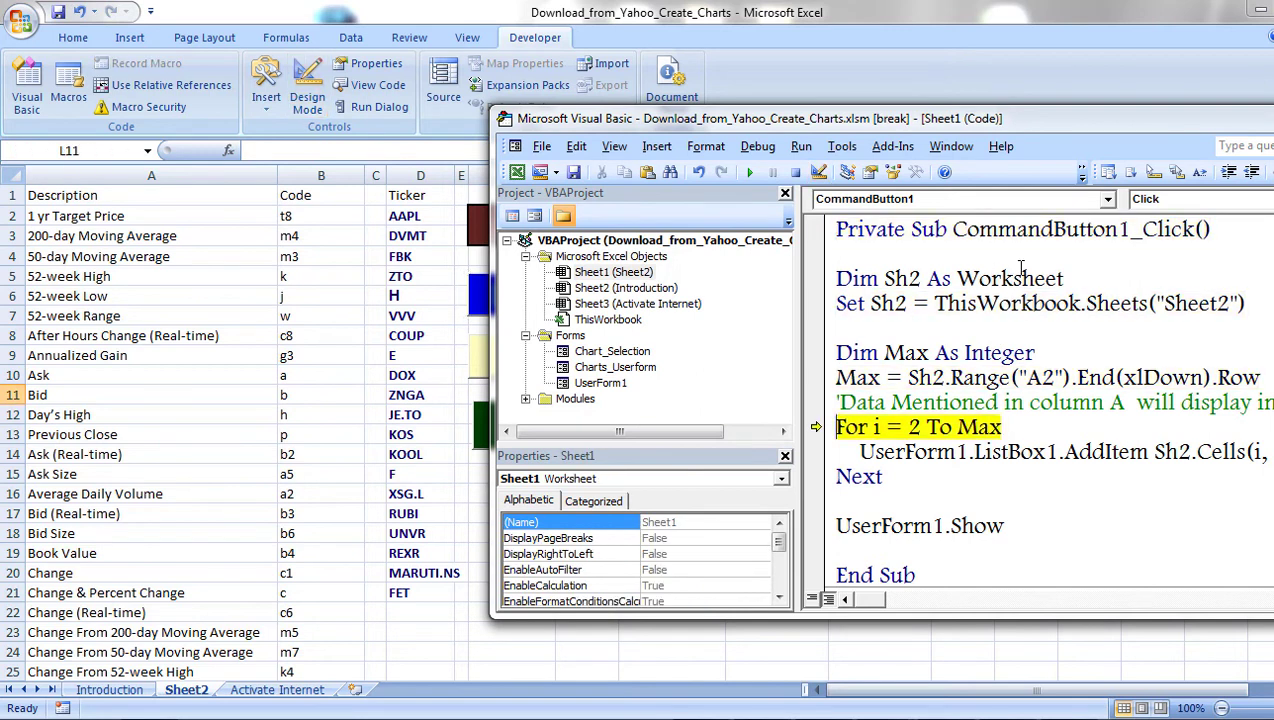
key(F8)
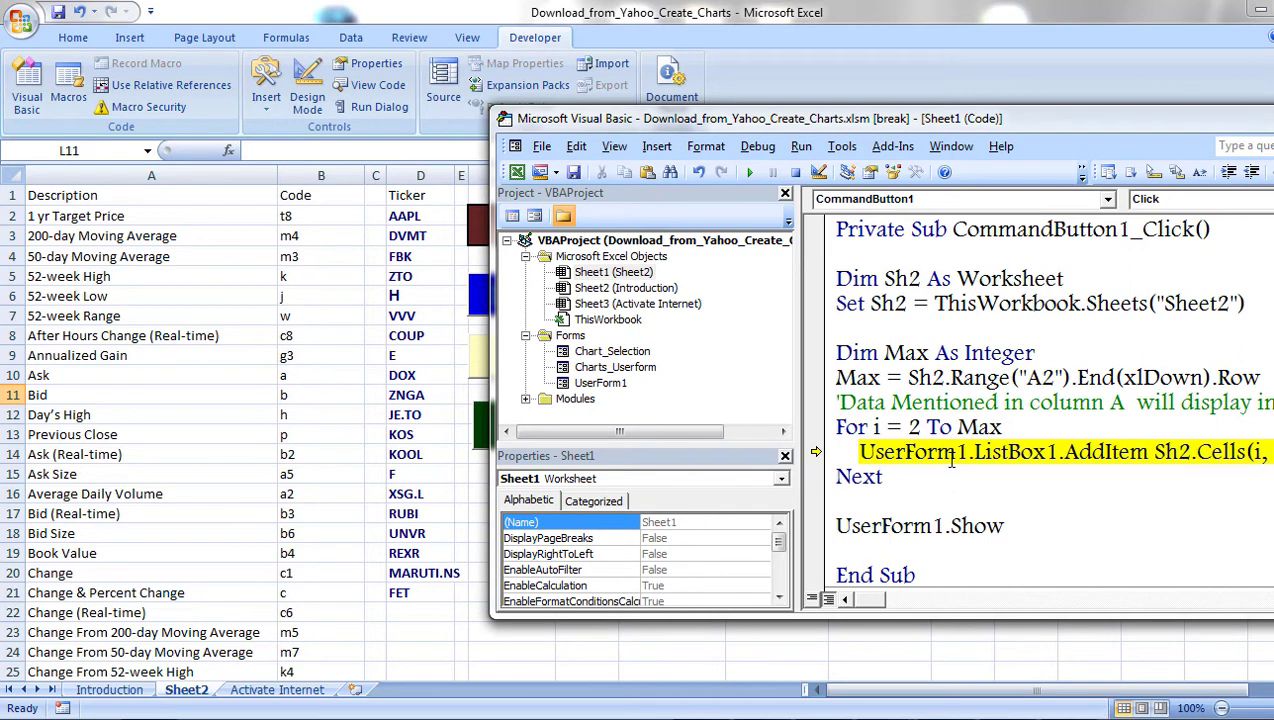
key(F8)
key(F8)
key(F8)
key(F8)
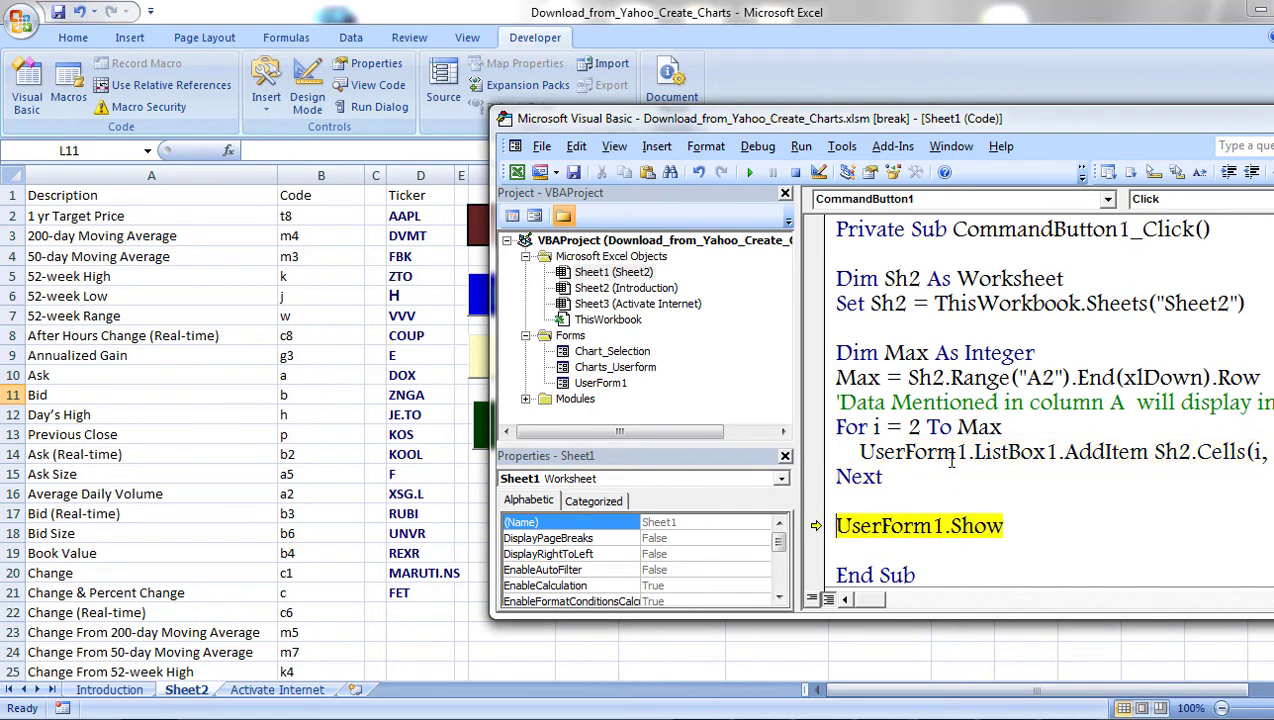
key(F8)
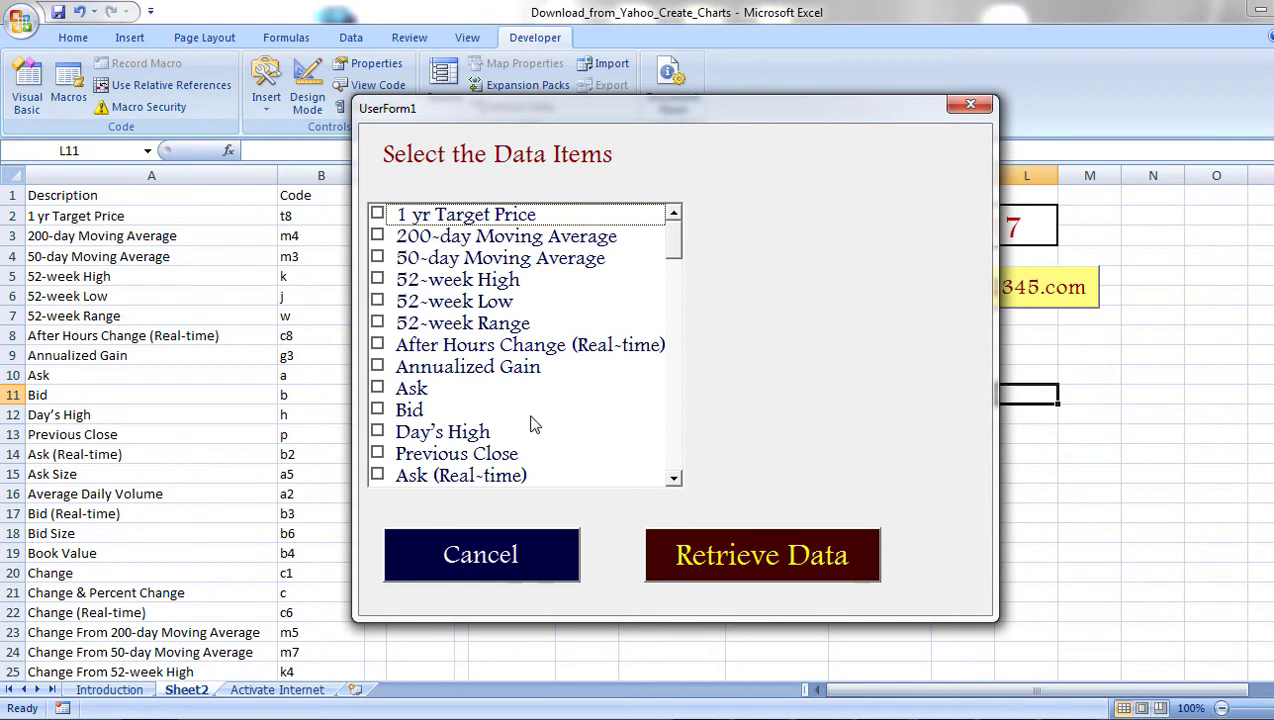
Tick 1 yr Target Price, Ask, Bid, Day's High and Previous Close in UserForm1
click(379, 218)
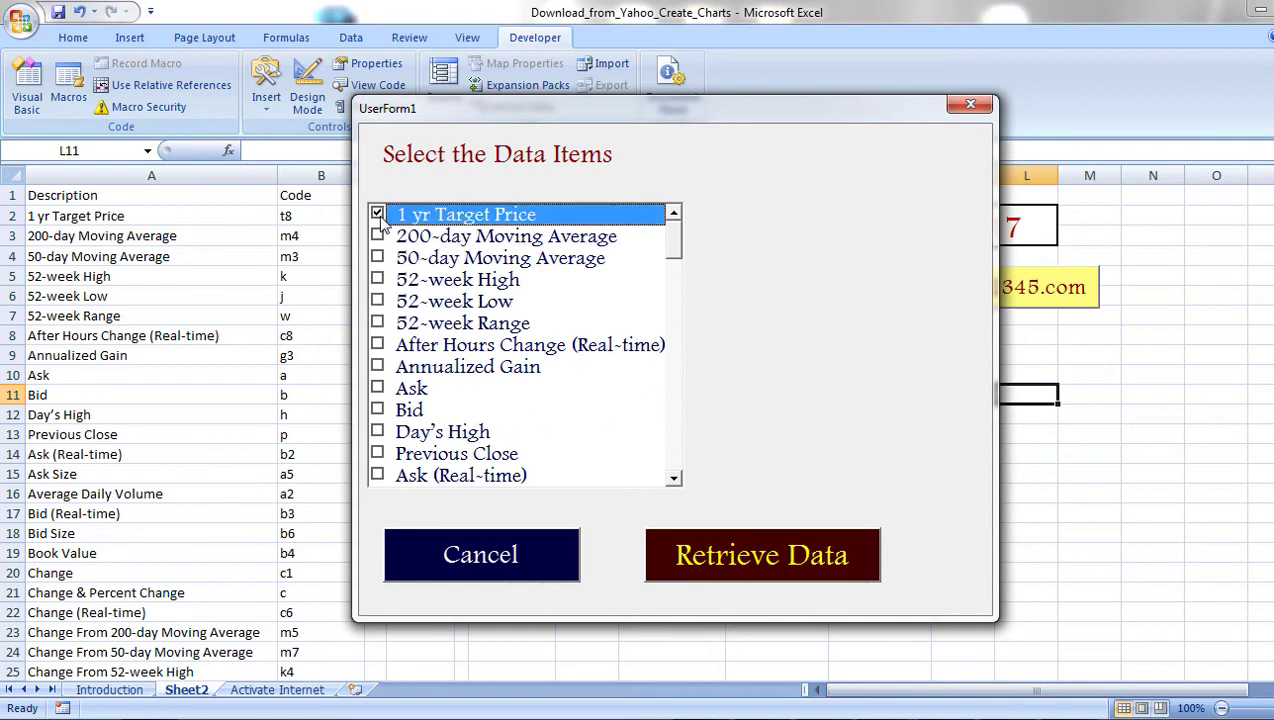
click(378, 389)
click(378, 411)
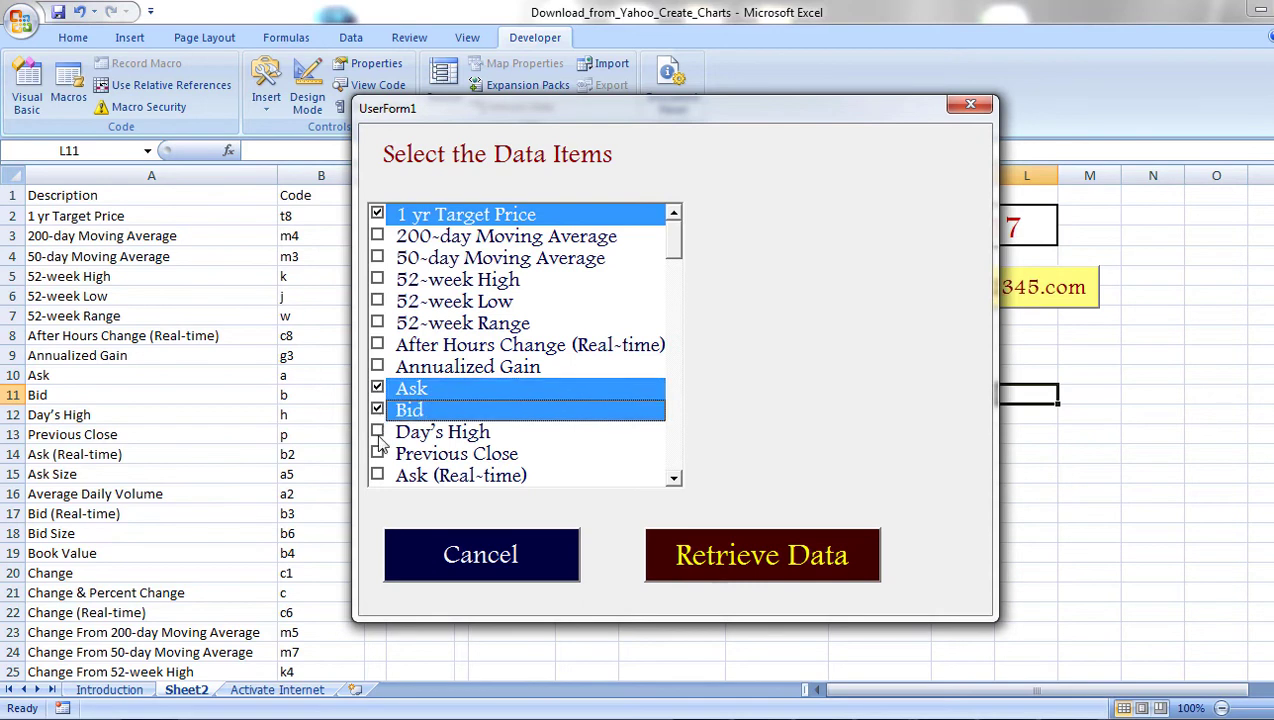
click(378, 432)
click(378, 454)
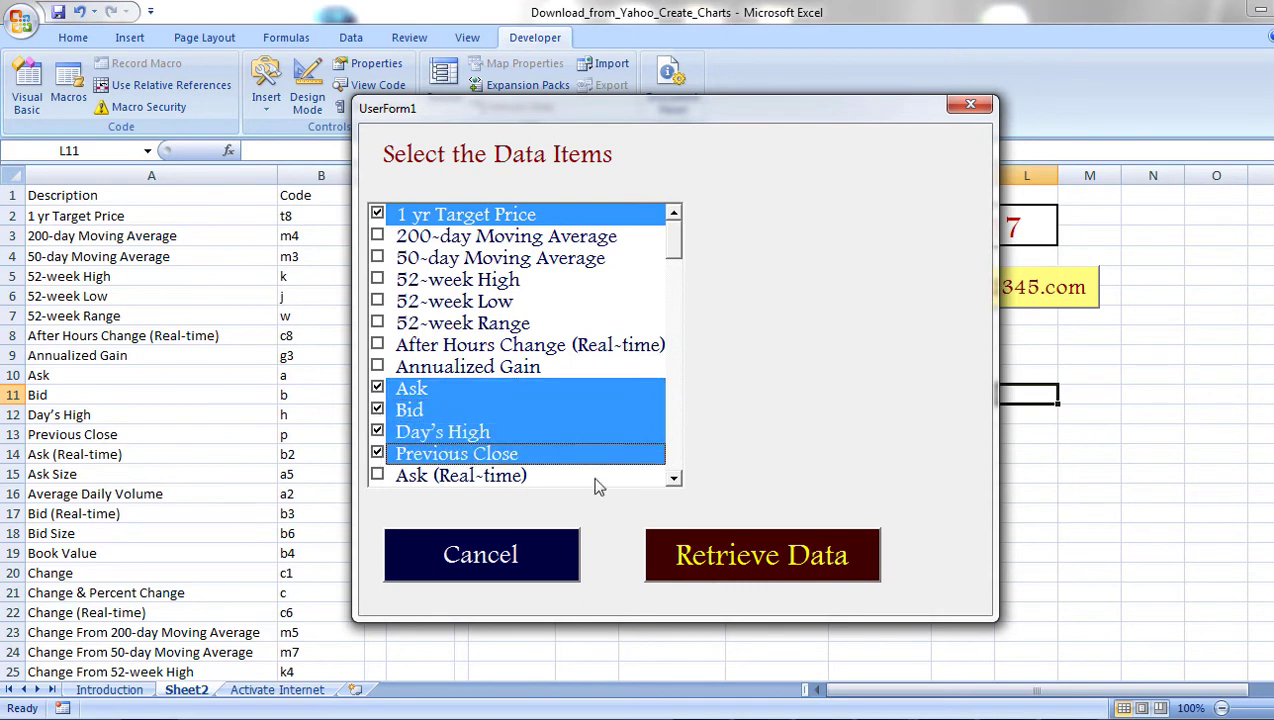
Scroll down the item list and tick Float Shares and Market Capitalization
click(674, 479)
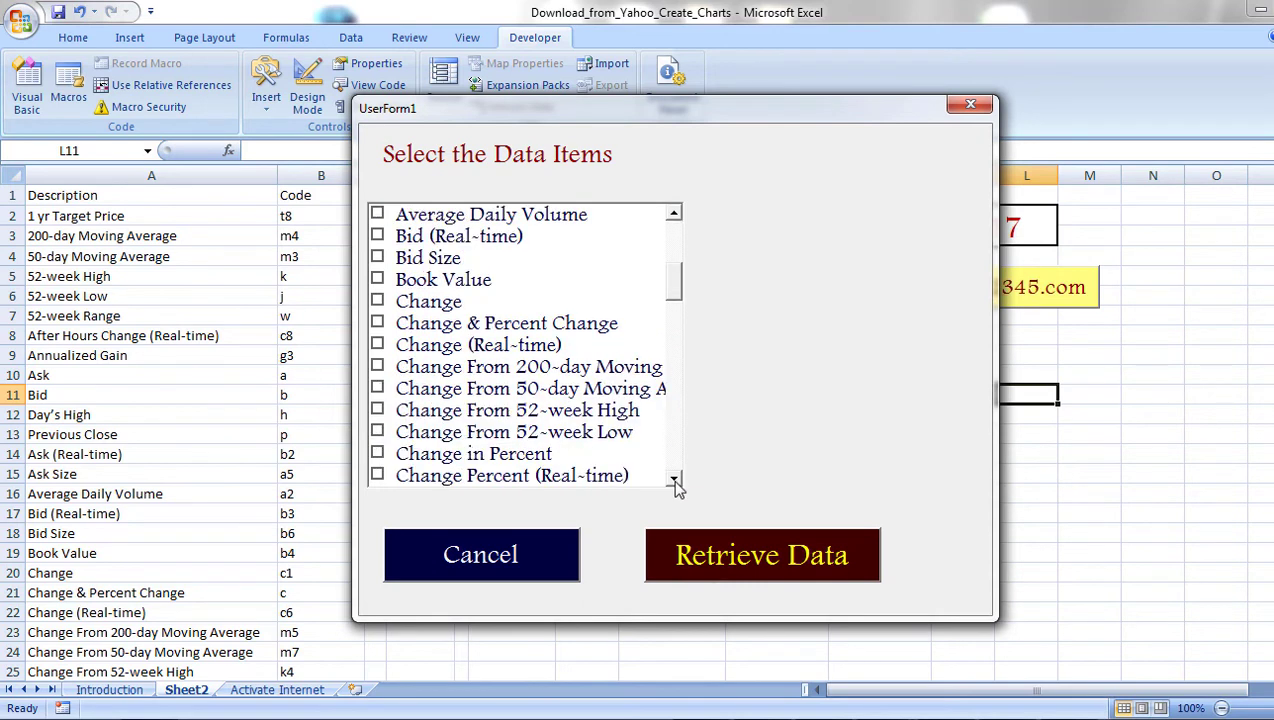
click(674, 481)
click(674, 481)
click(674, 481)
click(674, 481)
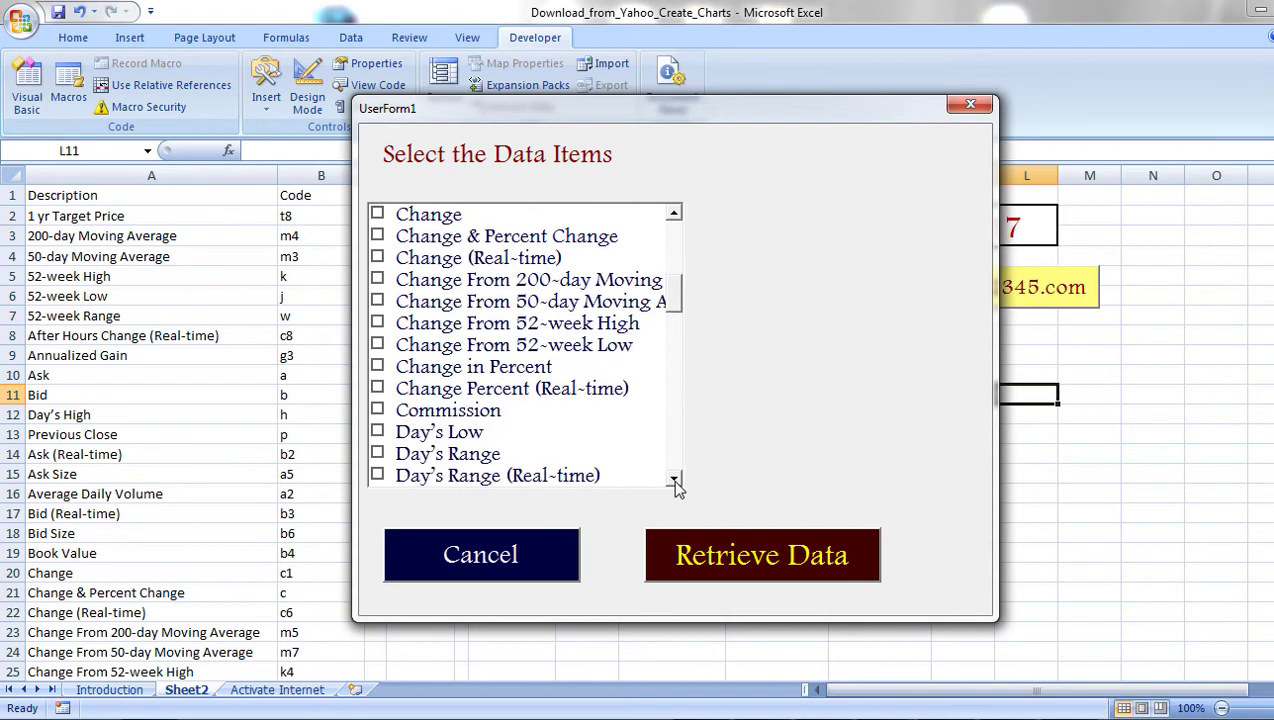
click(674, 481)
click(674, 481)
click(674, 481)
click(674, 481)
click(674, 481)
click(674, 481)
click(674, 481)
click(674, 481)
click(674, 481)
click(674, 481)
click(674, 481)
click(674, 481)
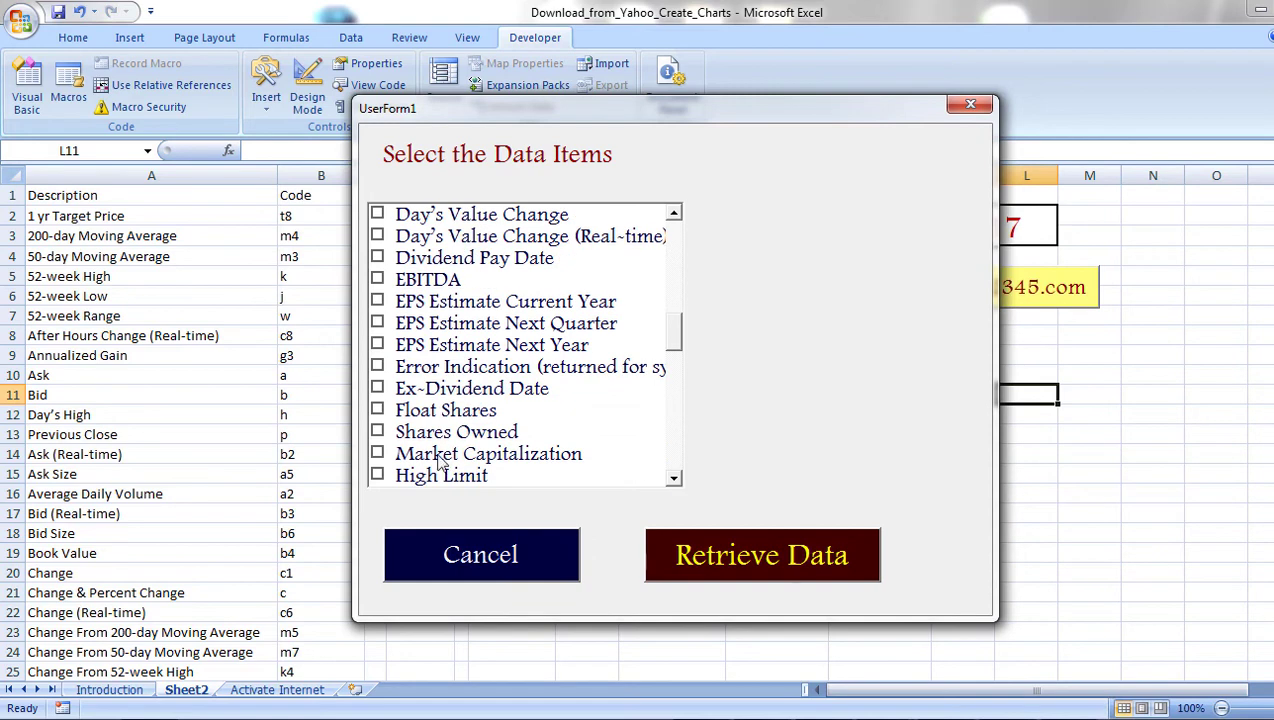
click(377, 410)
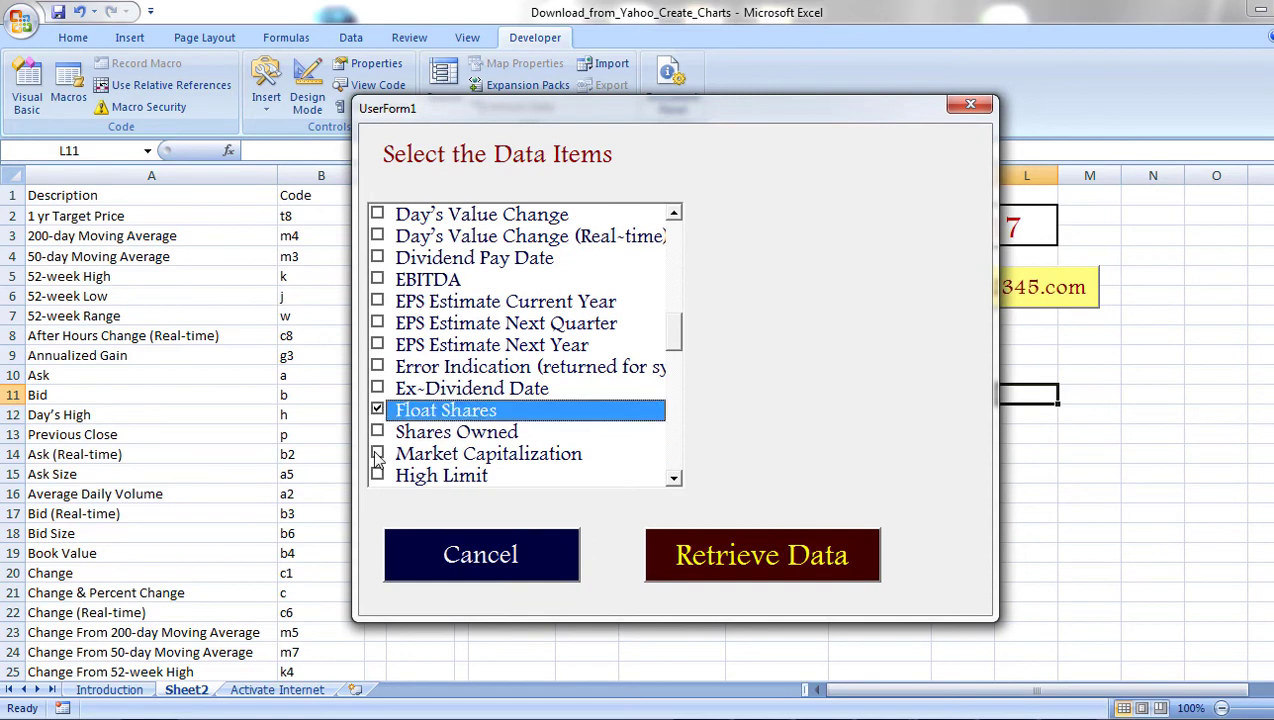
click(377, 453)
Tick Volume and Earnings/Share further down the list, then start Retrieve Data
click(674, 481)
click(674, 481)
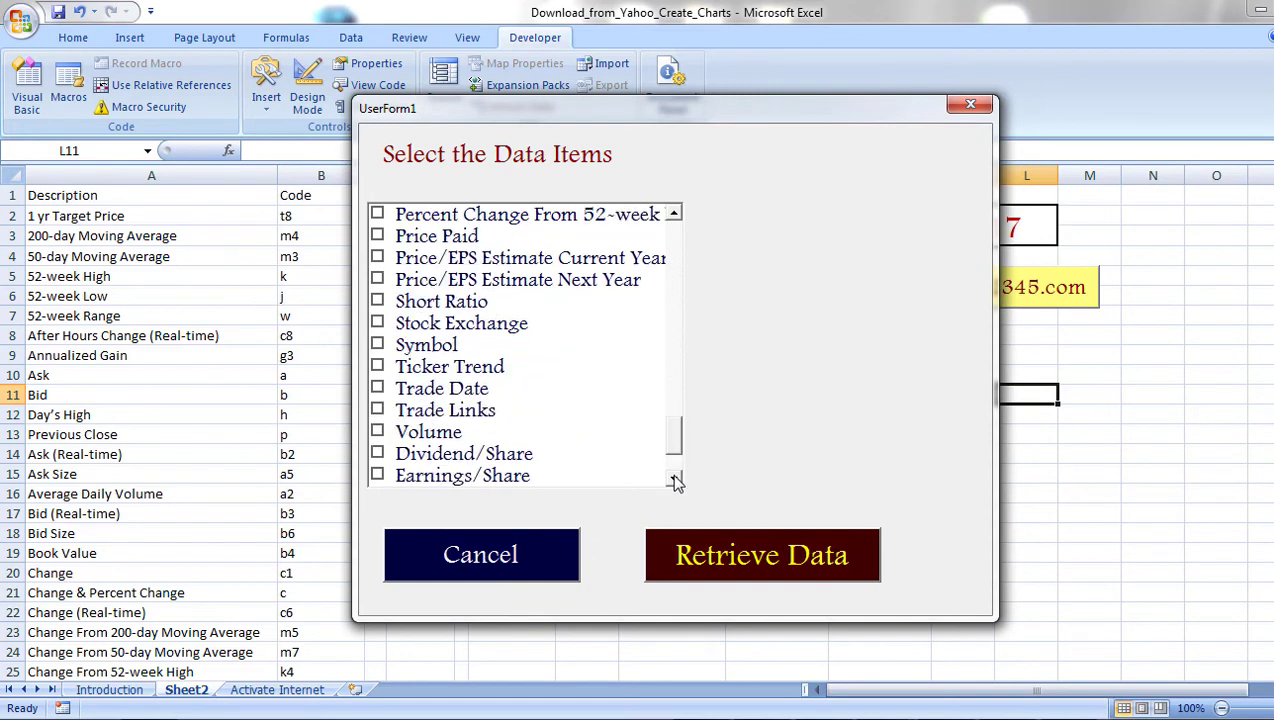
click(377, 432)
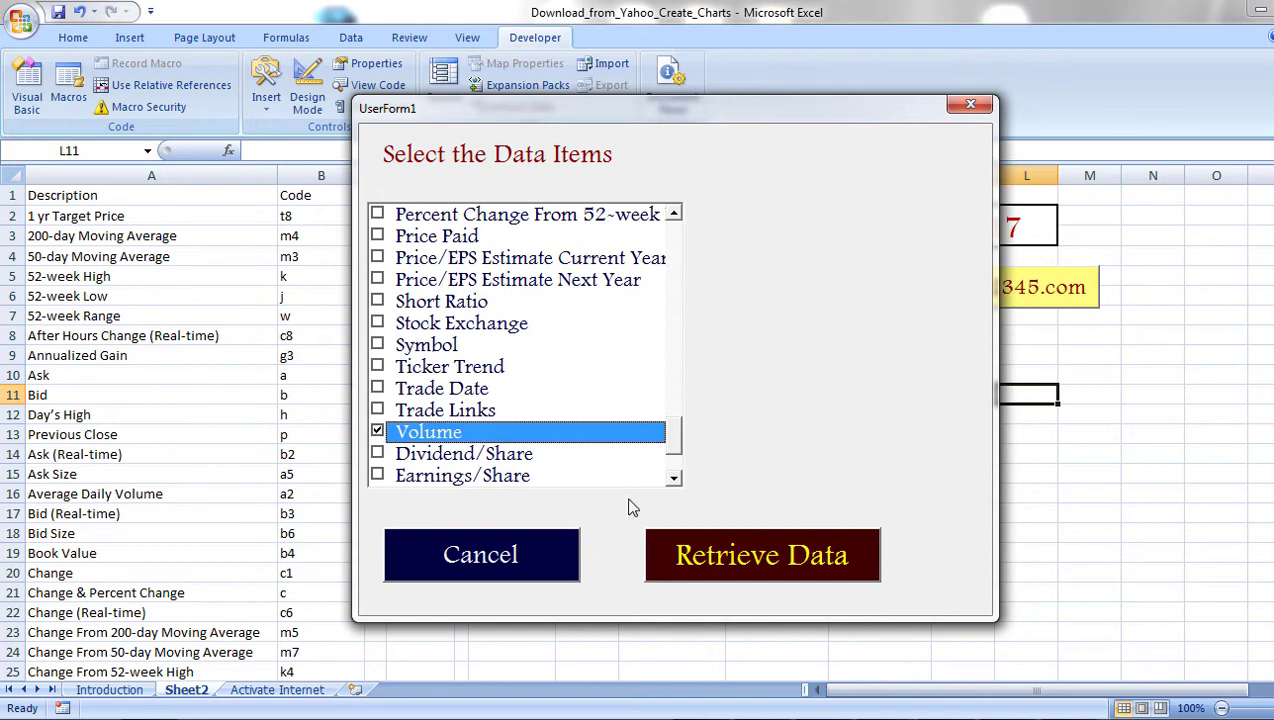
click(674, 479)
click(674, 479)
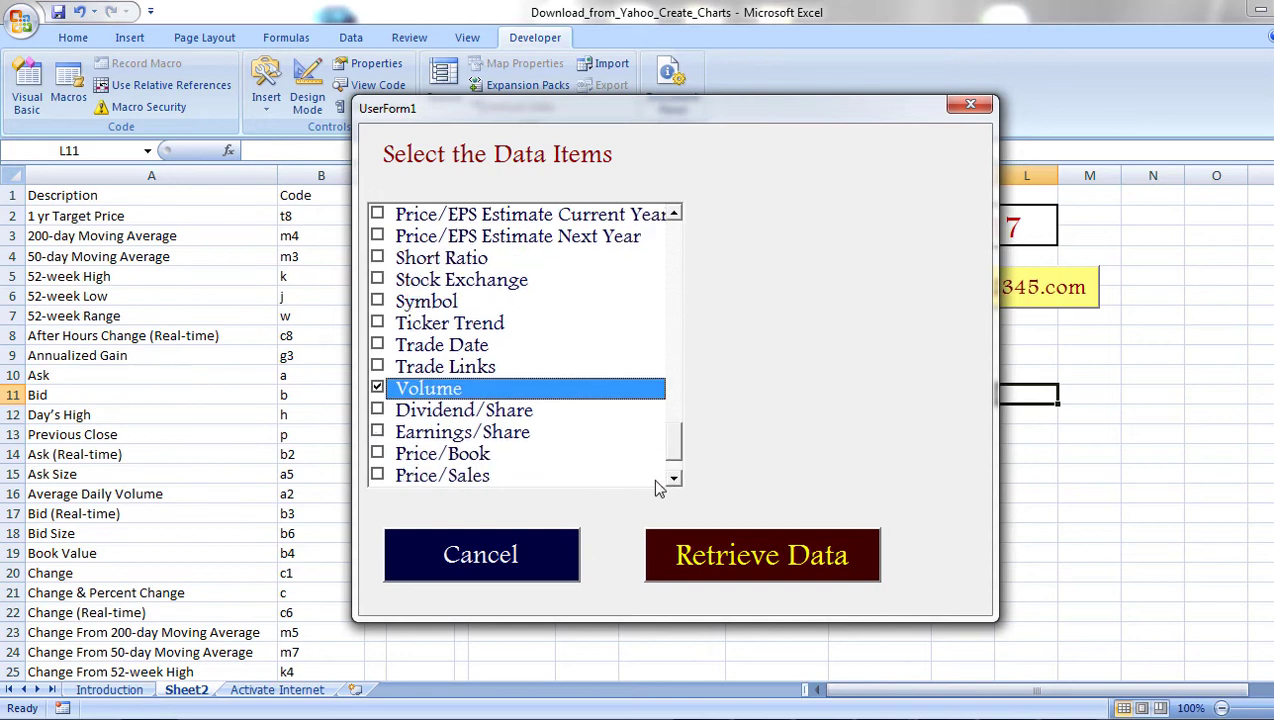
click(382, 434)
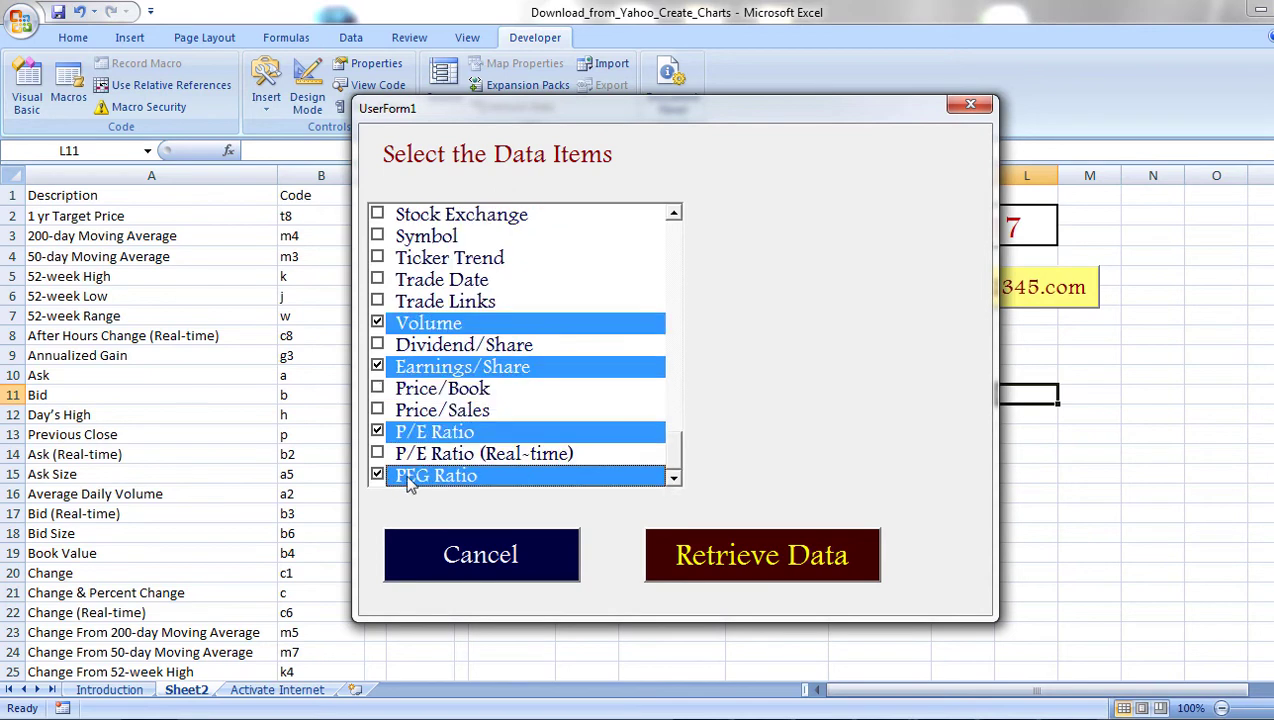
drag(583, 110, 875, 116)
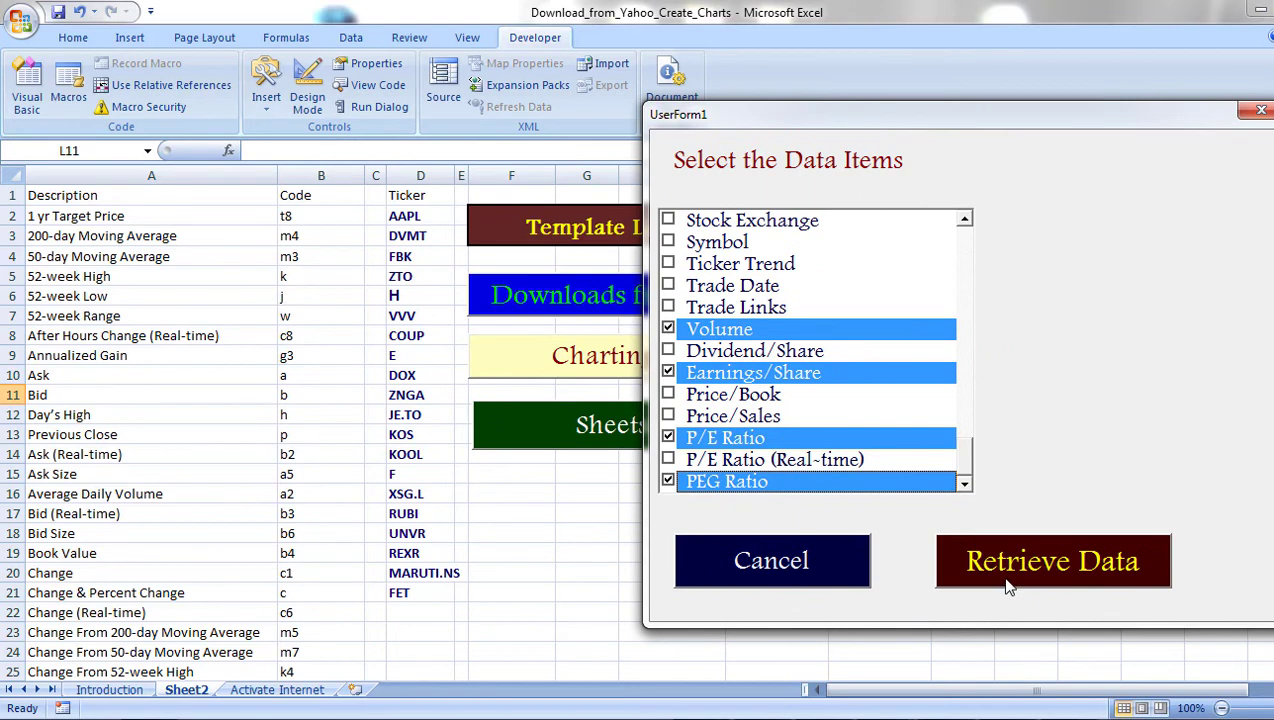
click(1008, 587)
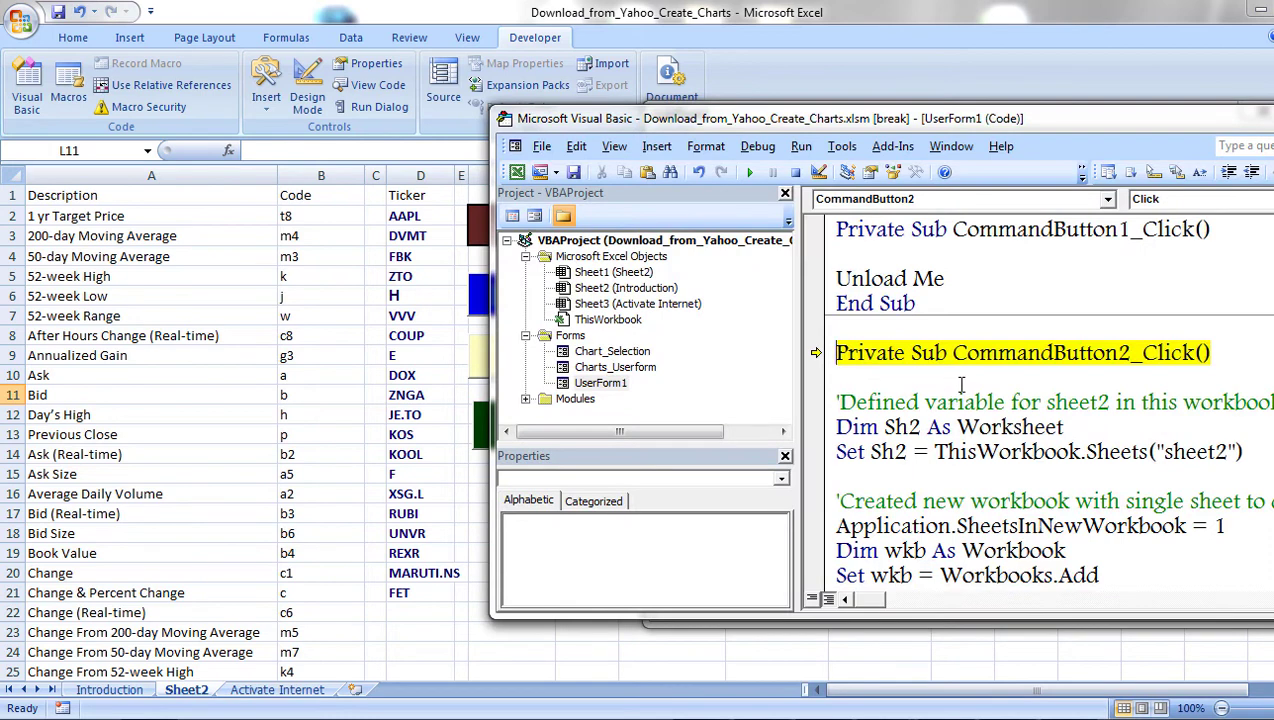
Step CommandButton2_Click through copying the tickers into the new Book4 workbook
scroll(963, 384, down, 1)
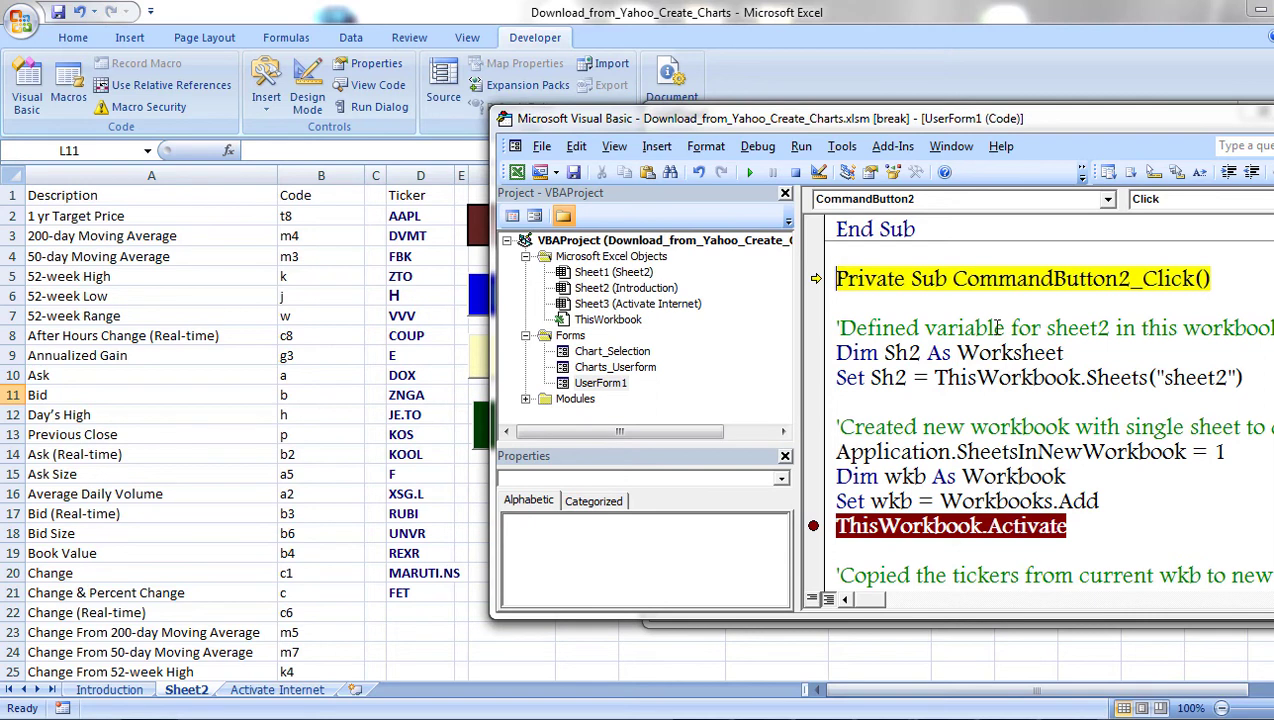
key(F8)
key(F8)
key(F8)
key(F8)
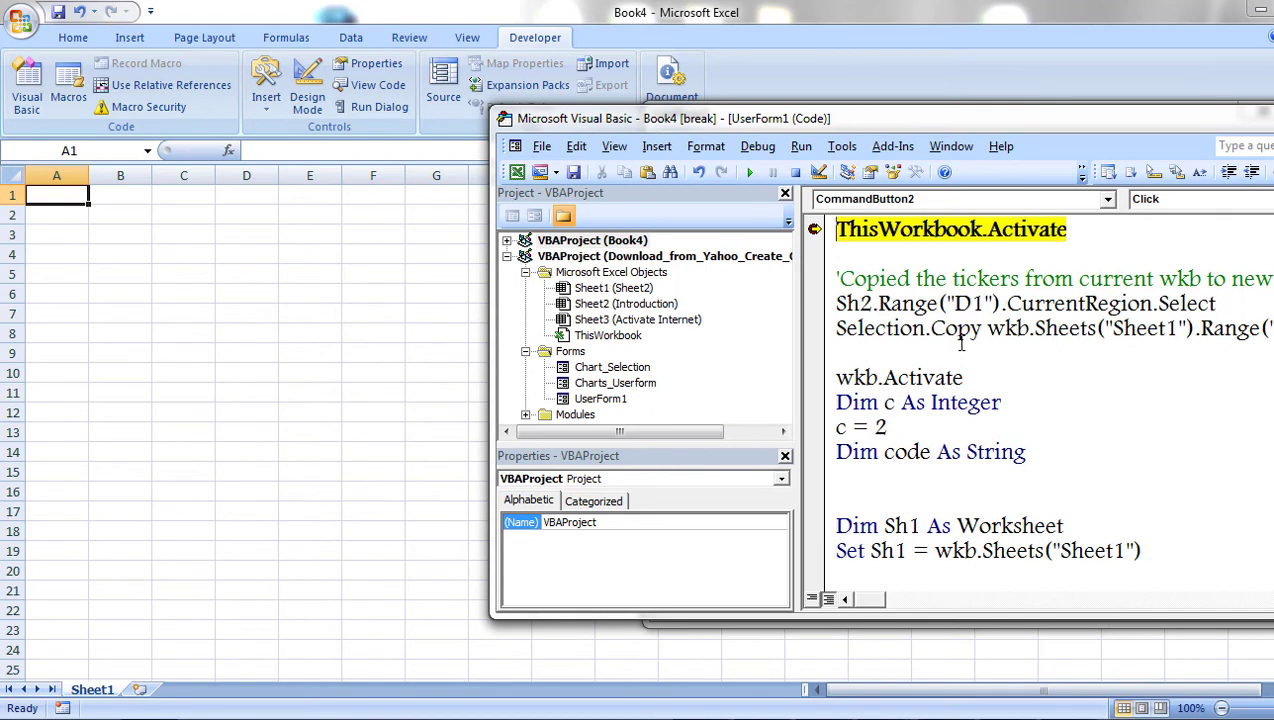
key(F8)
key(F8)
key(F8)
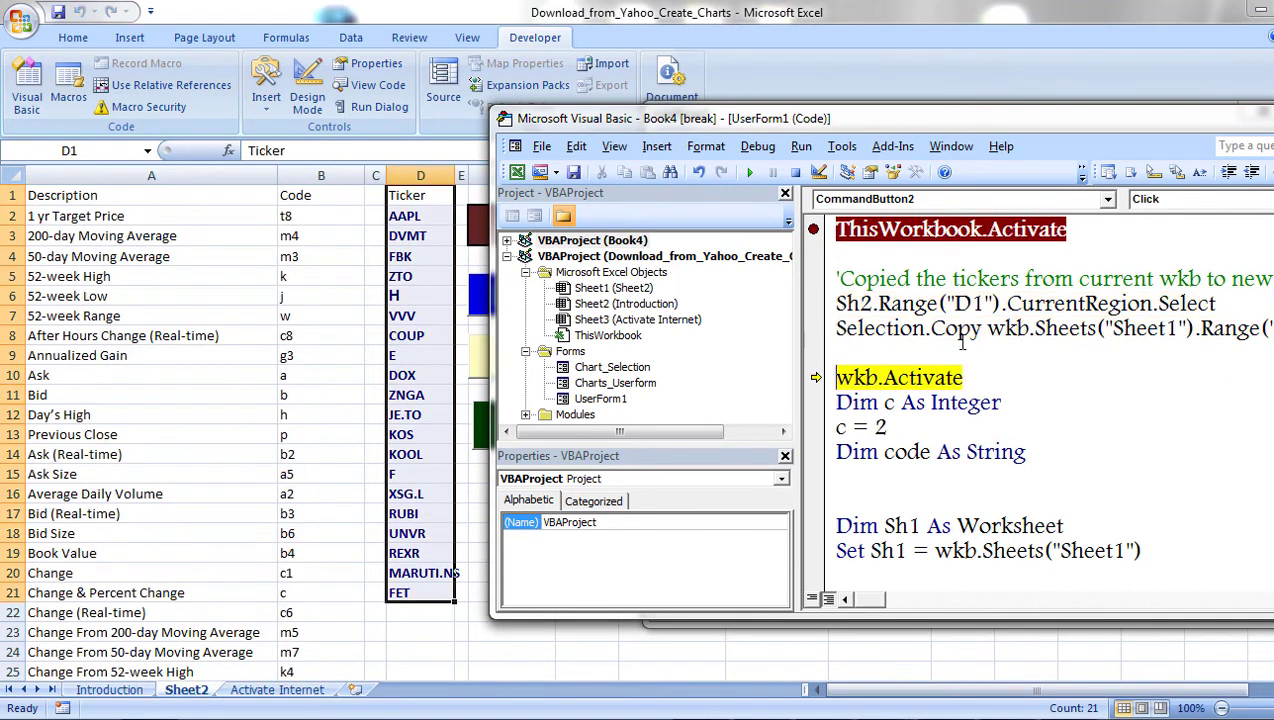
key(F8)
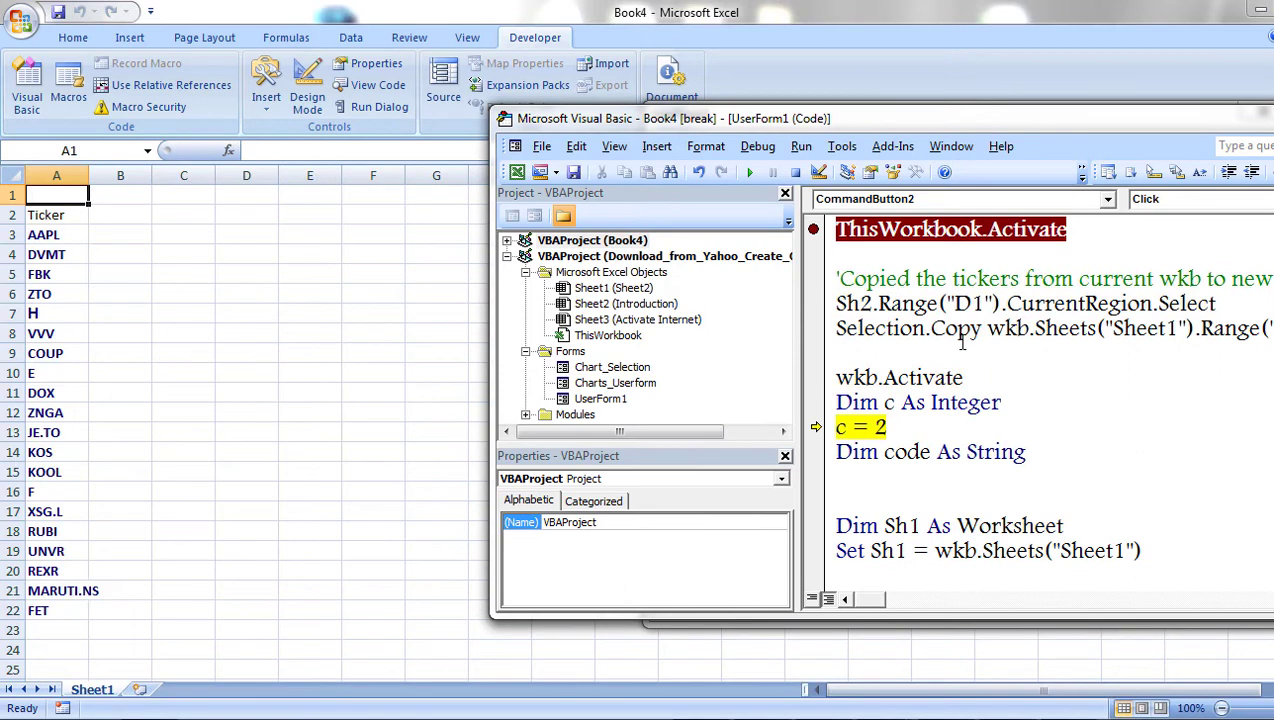
key(F8)
key(F8)
key(F8)
key(F8)
key(F8)
key(F8)
key(F8)
key(F8)
key(F8)
key(F8)
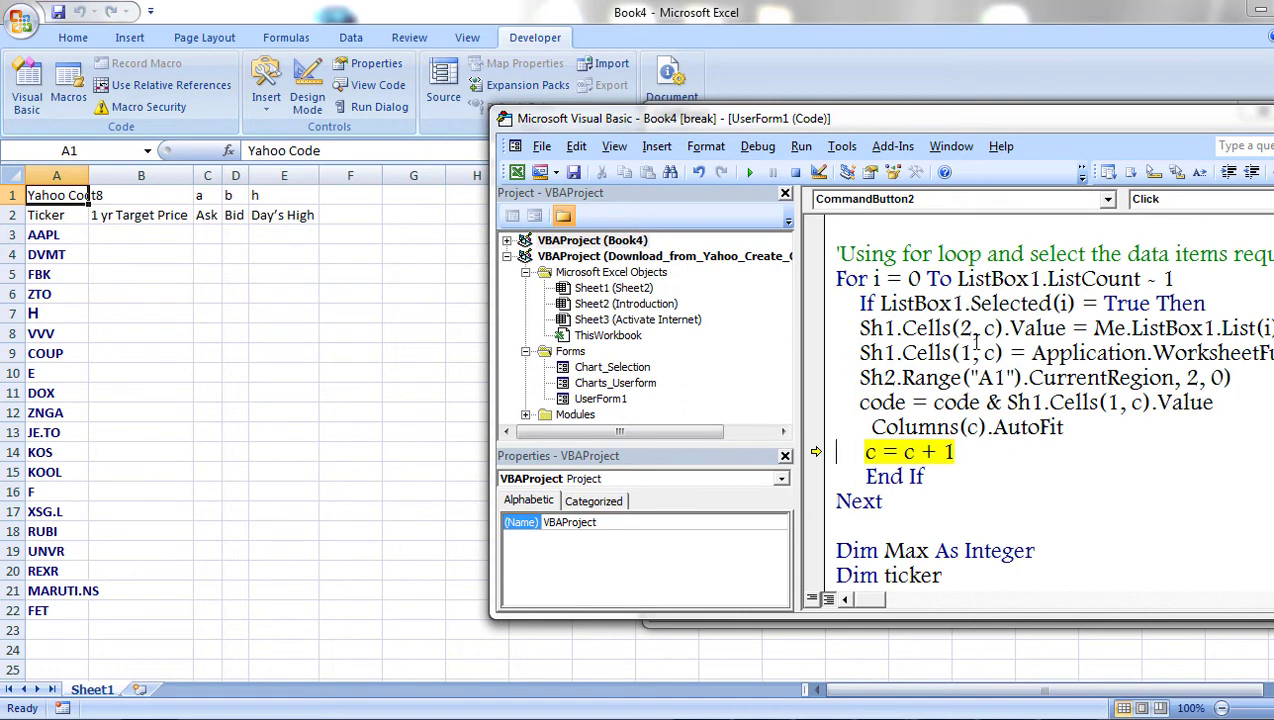
Step through the header loop writing each data-item header to its end
key(F8)
key(F8)
key(F8)
key(F8)
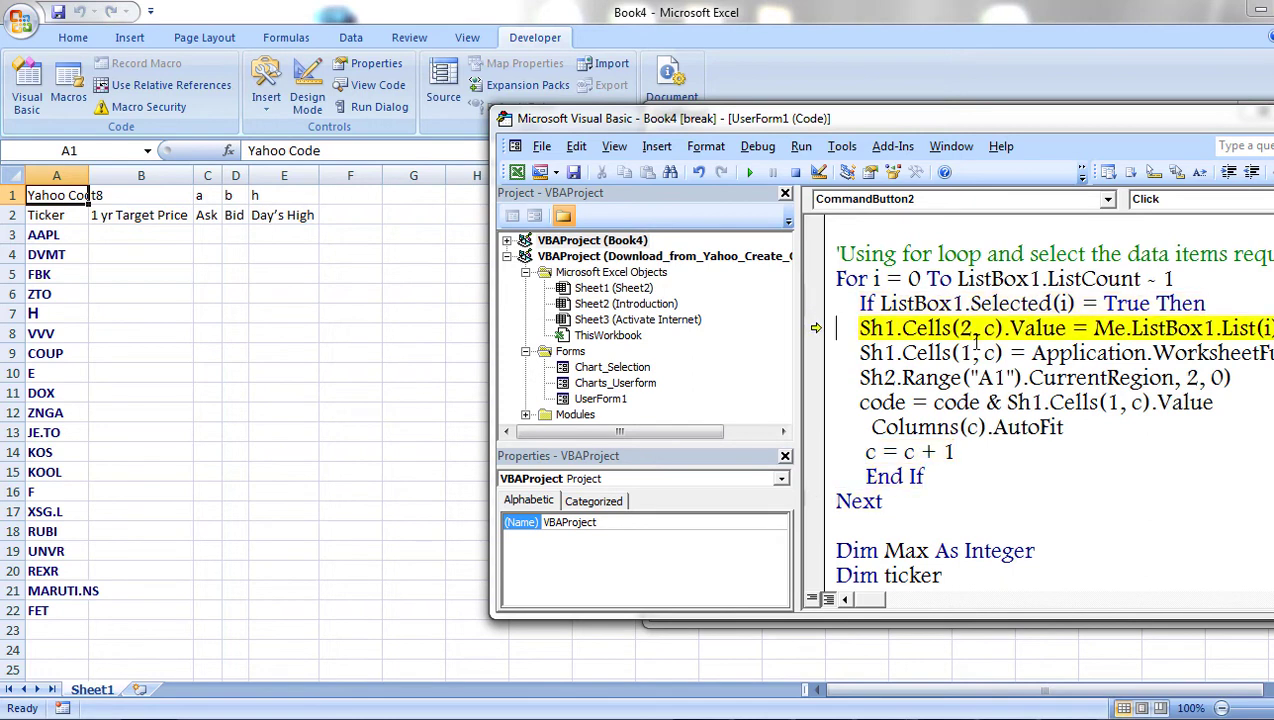
key(F8)
key(F8)
key(F8)
key(F8)
key(F8)
key(F8)
key(F8)
key(F8)
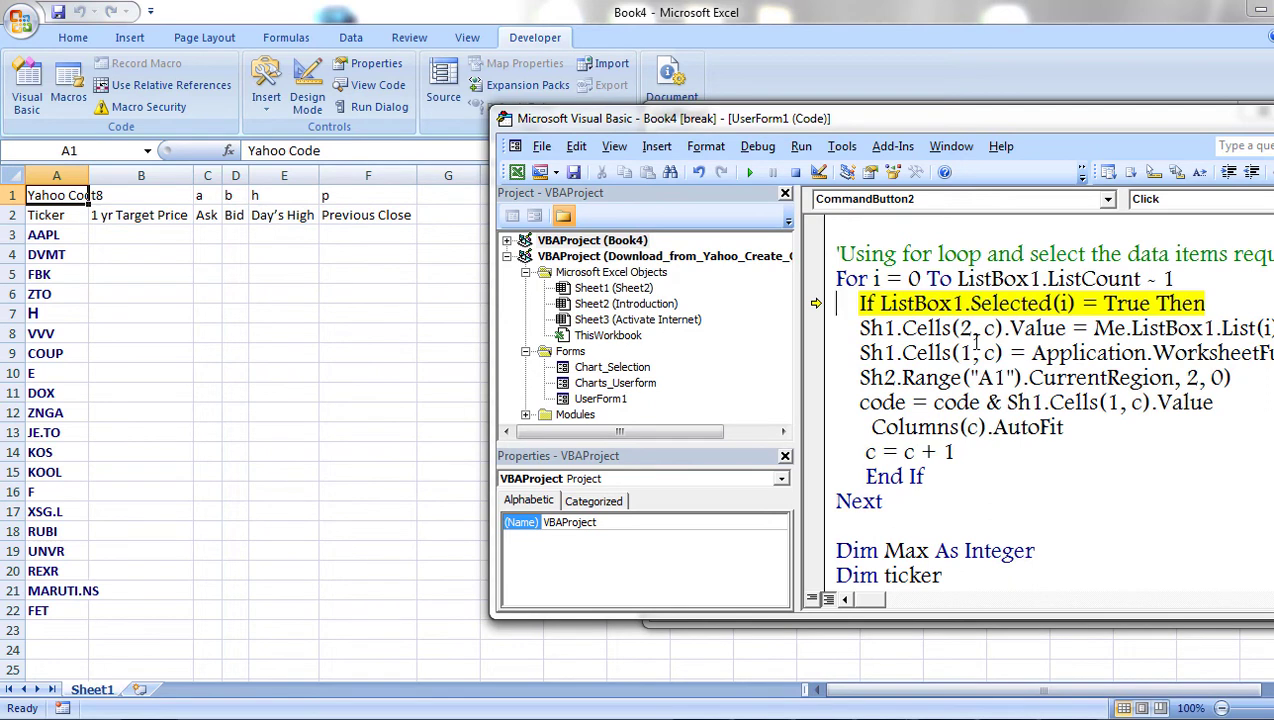
key(F8)
key(F8)
key(F8)
key(F8)
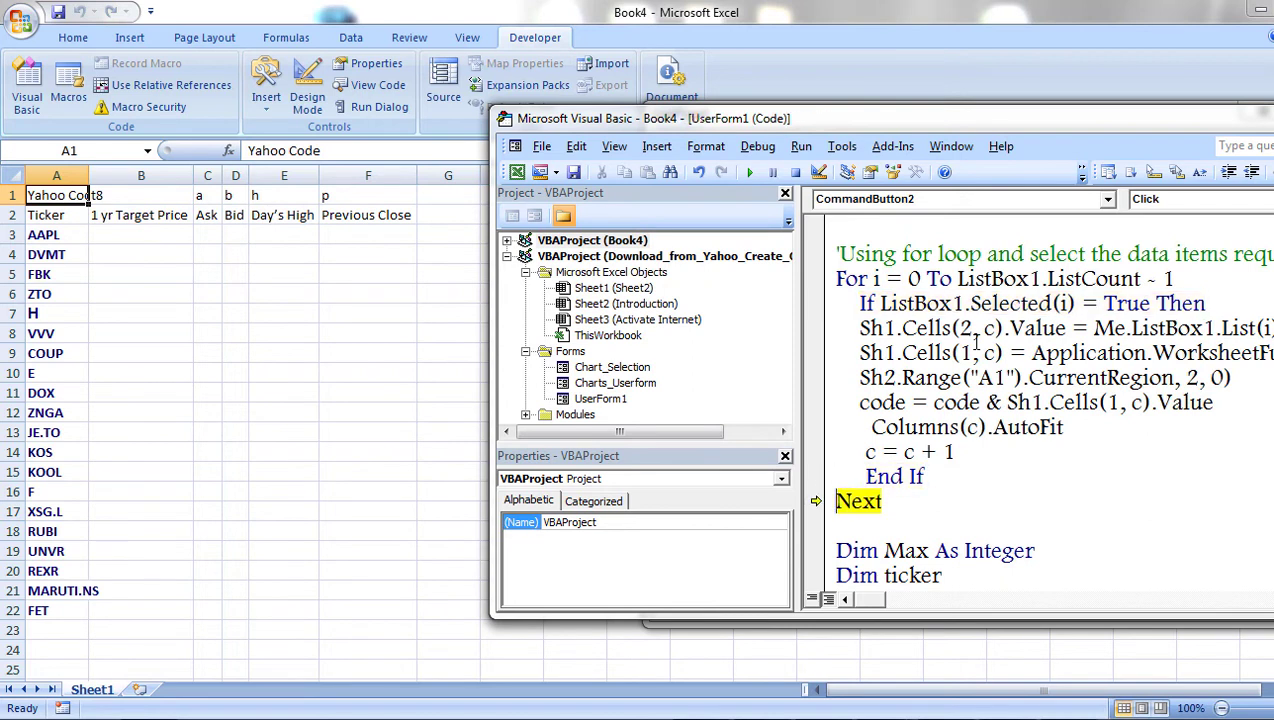
key(F8)
key(F8)
key(F8)
Step from the ticker loop's start row 3 to sending the Yahoo request for AAPL
double_click(918, 328)
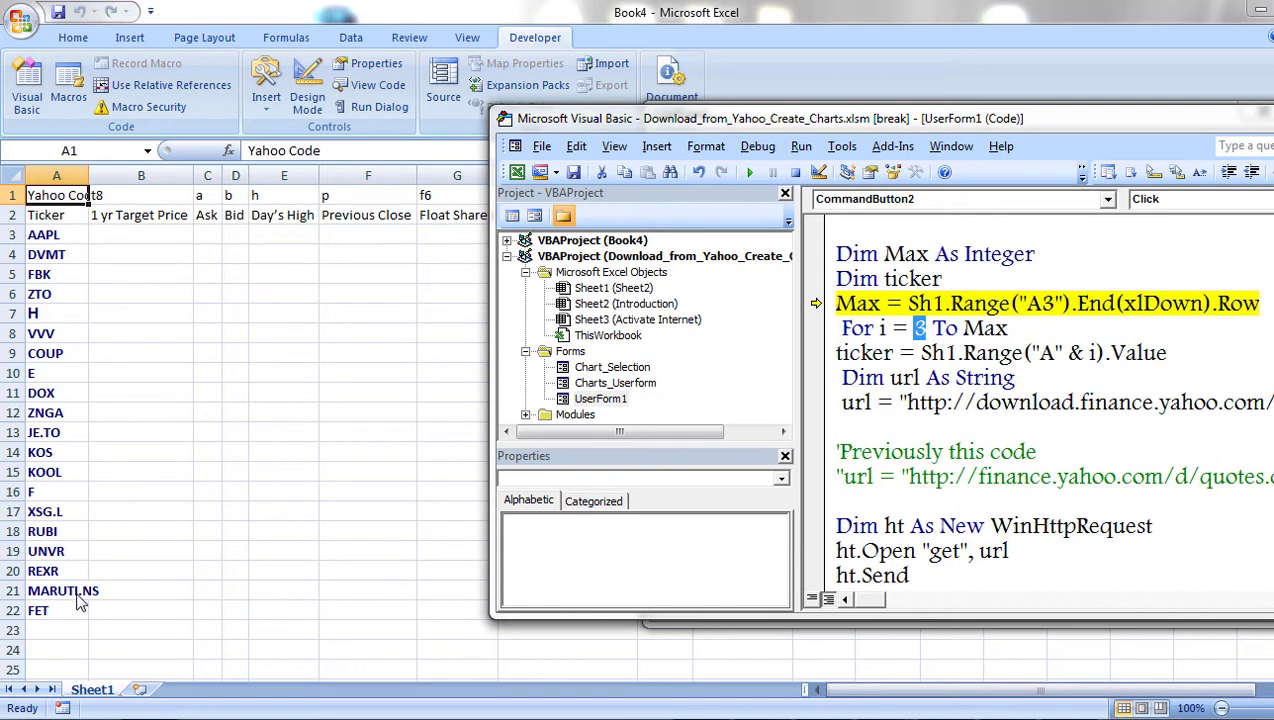
click(1043, 379)
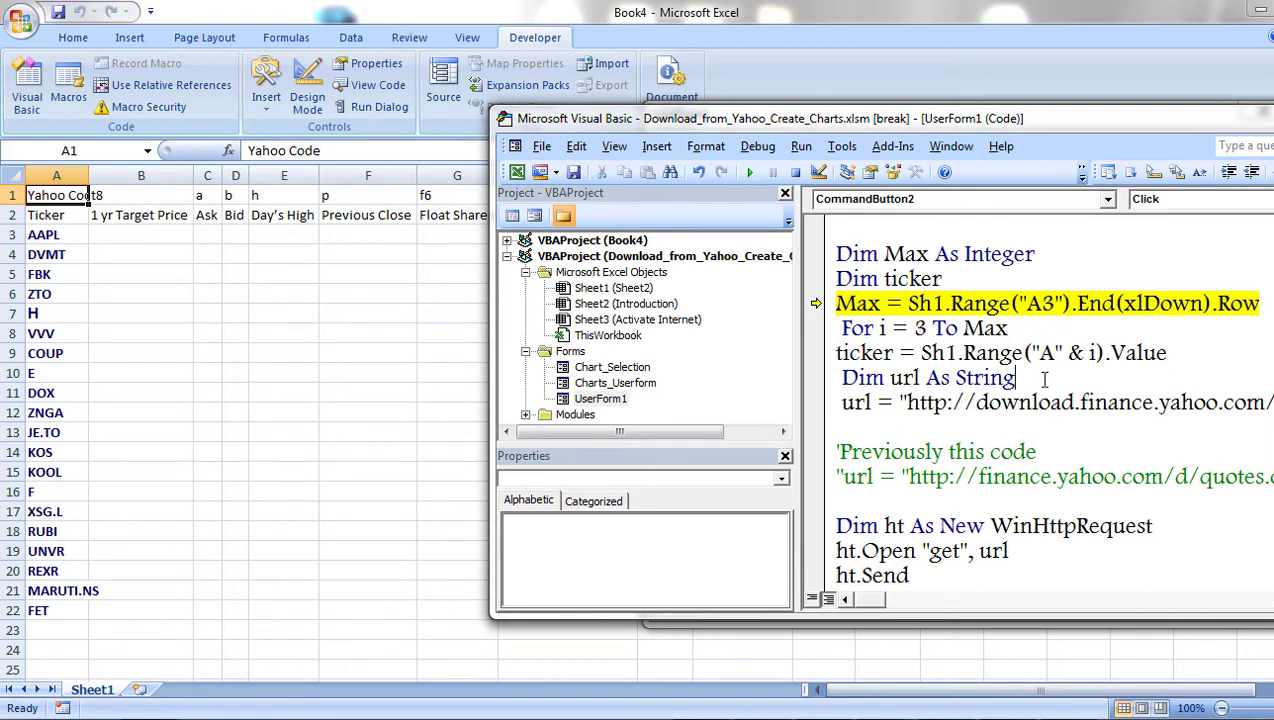
key(ctrl+F8)
key(F8)
scroll(1000, 402, down, 2)
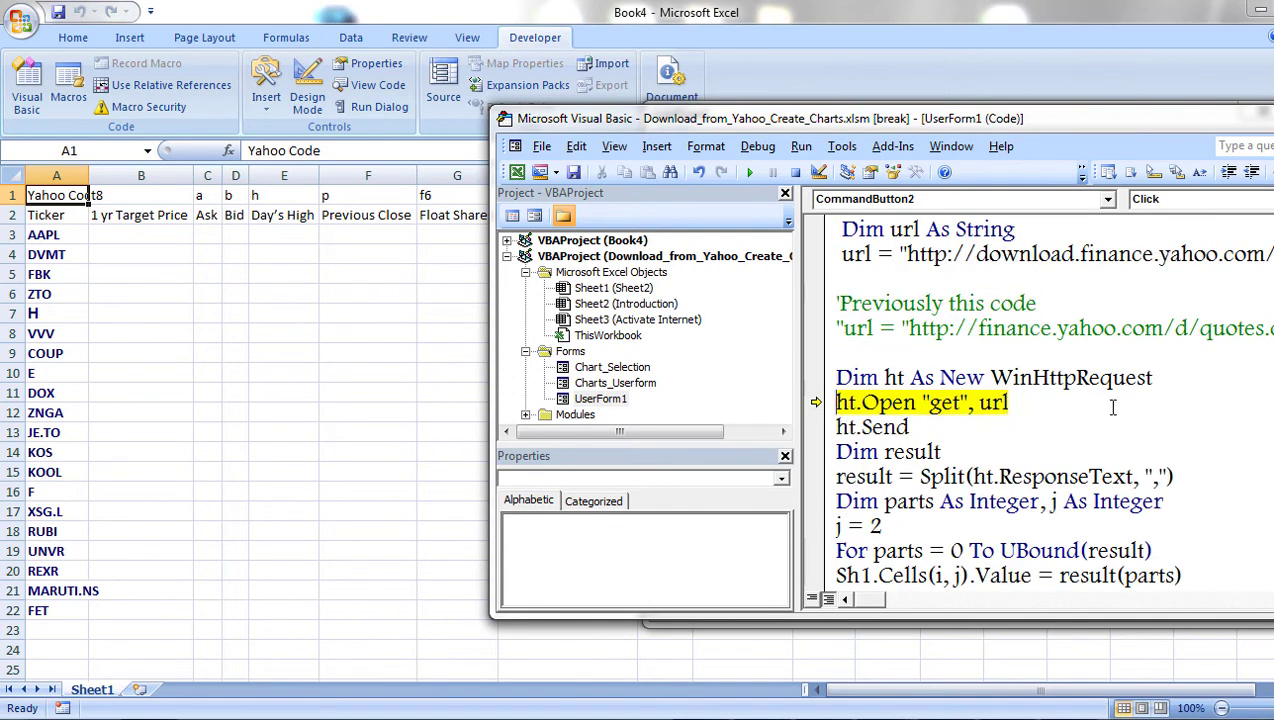
key(F8)
key(F8)
key(F8)
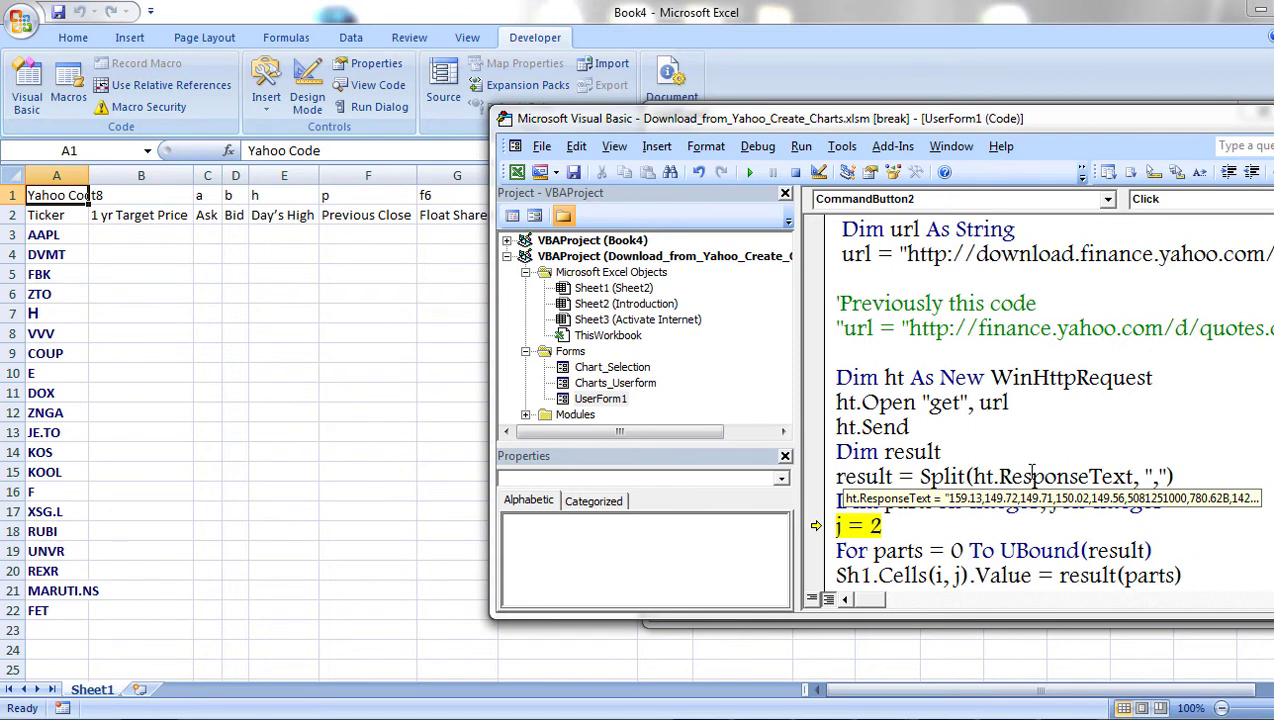
Step through the Split loop, writing AAPL's quote values into the sheet's columns
click(1091, 434)
scroll(1091, 434, down, 2)
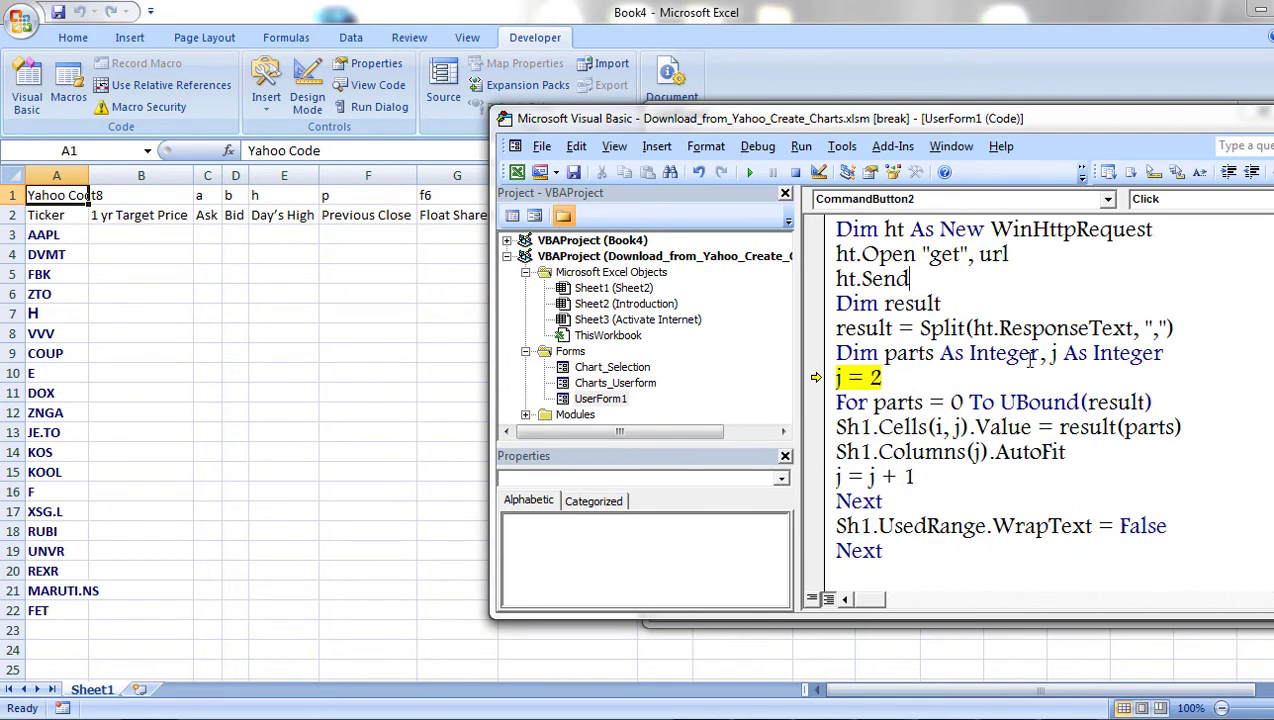
key(F8)
key(F8)
key(F8)
key(F8)
key(F8)
key(F8)
key(F8)
key(F8)
key(F8)
key(F8)
key(F8)
key(F8)
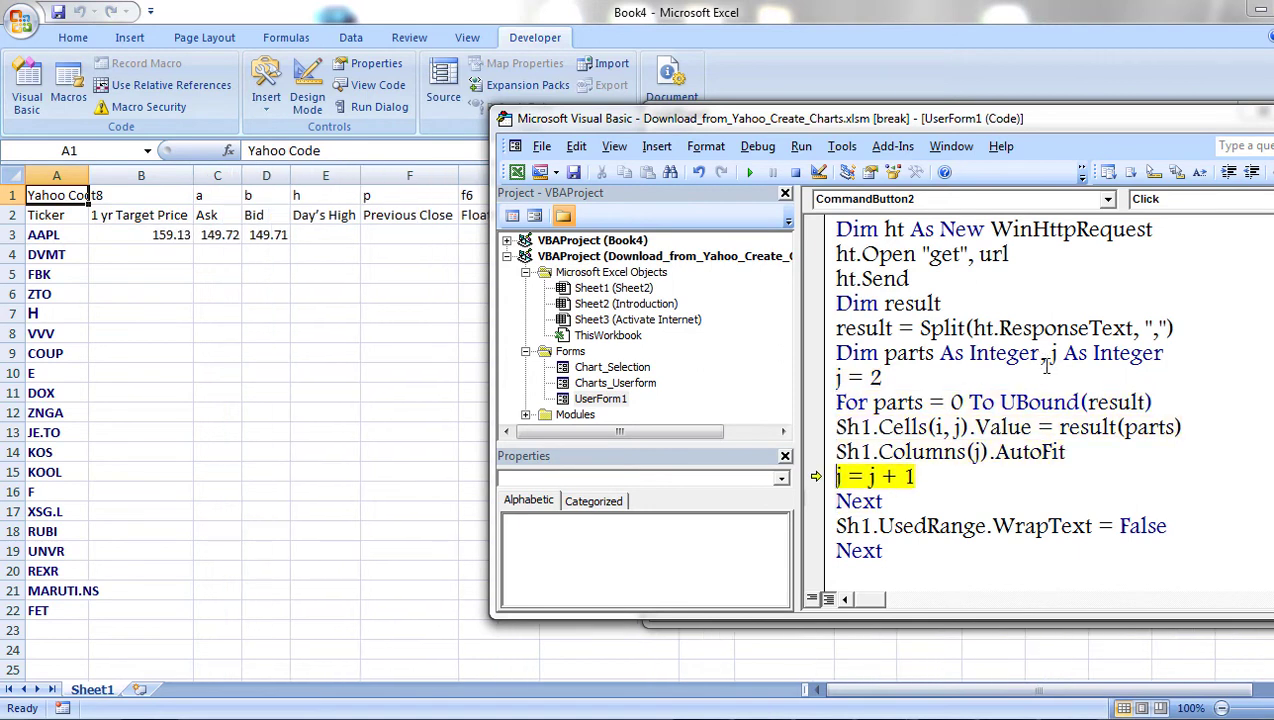
key(F8)
key(F8)
key(F8)
key(F8)
key(F8)
key(F8)
key(F8)
key(F8)
key(F8)
key(F8)
key(F8)
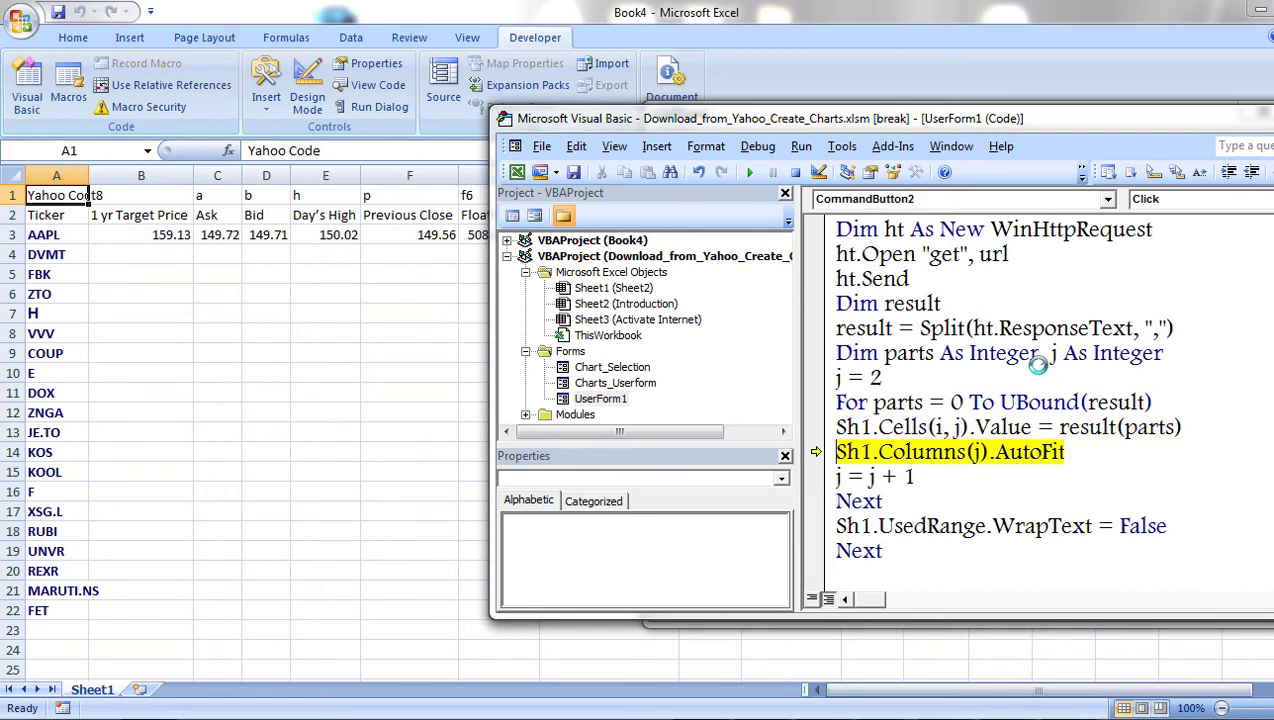
drag(787, 131, 993, 139)
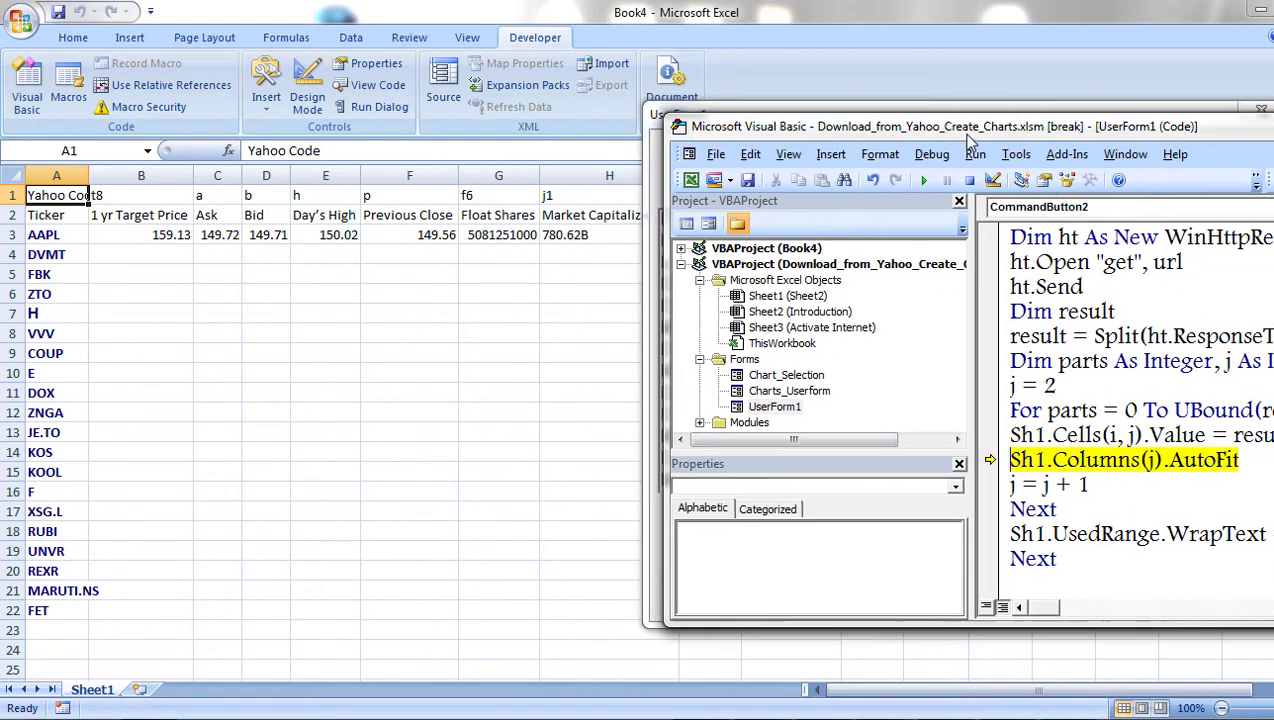
key(F8)
key(F8)
key(F8)
key(F8)
key(F8)
key(F8)
key(F8)
key(F8)
key(F8)
key(F8)
key(F8)
key(F8)
key(F8)
key(F8)
key(F8)
key(F8)
key(F8)
drag(1000, 126, 832, 122)
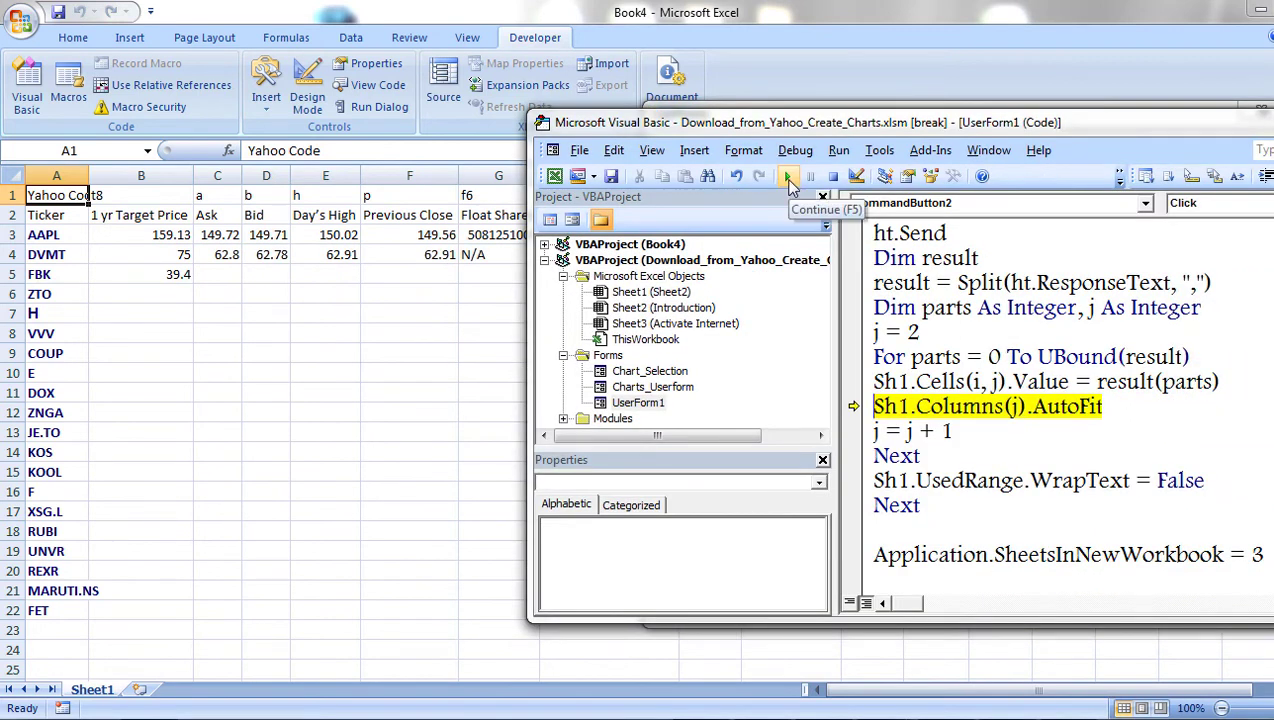
Let the macro finish, close the data-items form and close the Visual Basic Editor
click(788, 180)
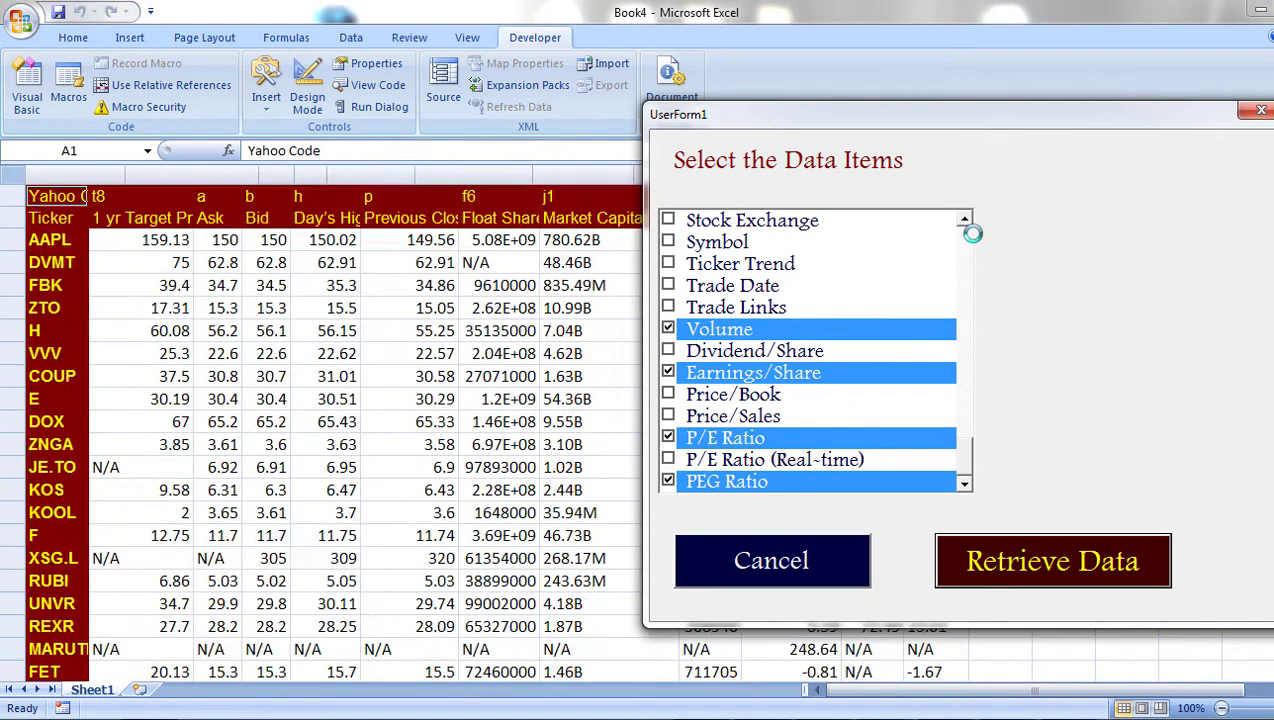
click(800, 561)
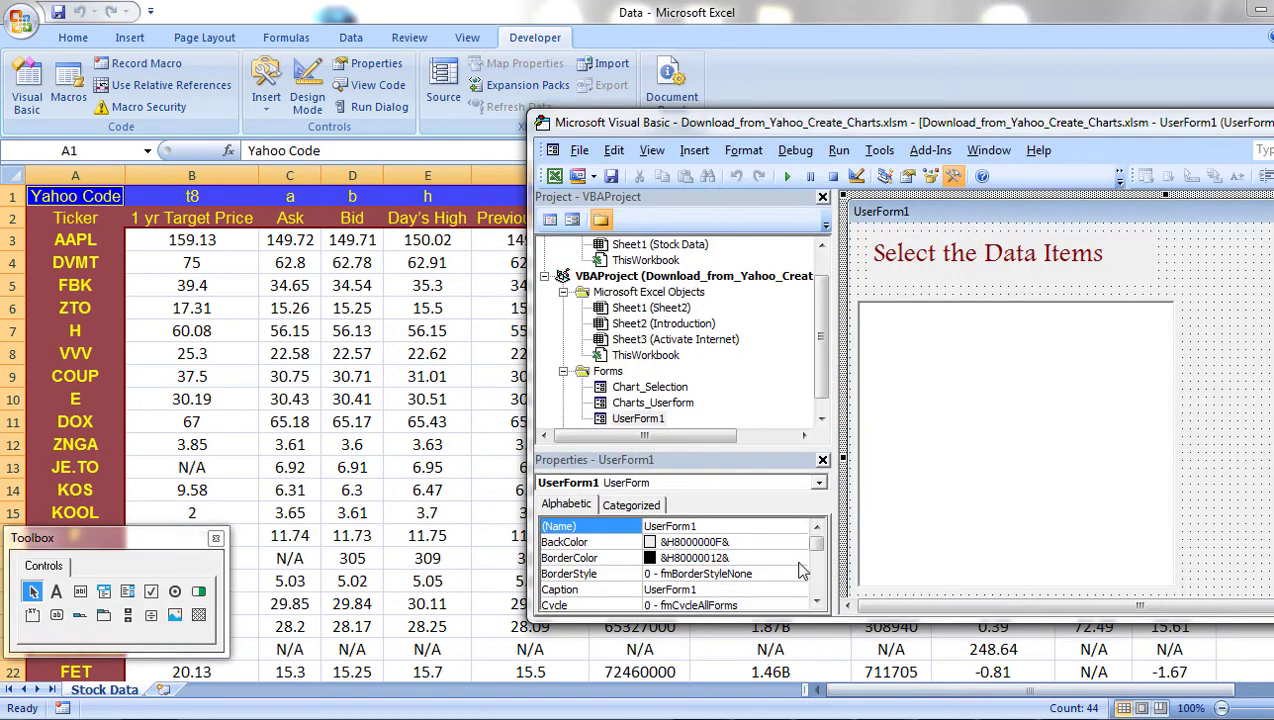
drag(1030, 124, 766, 127)
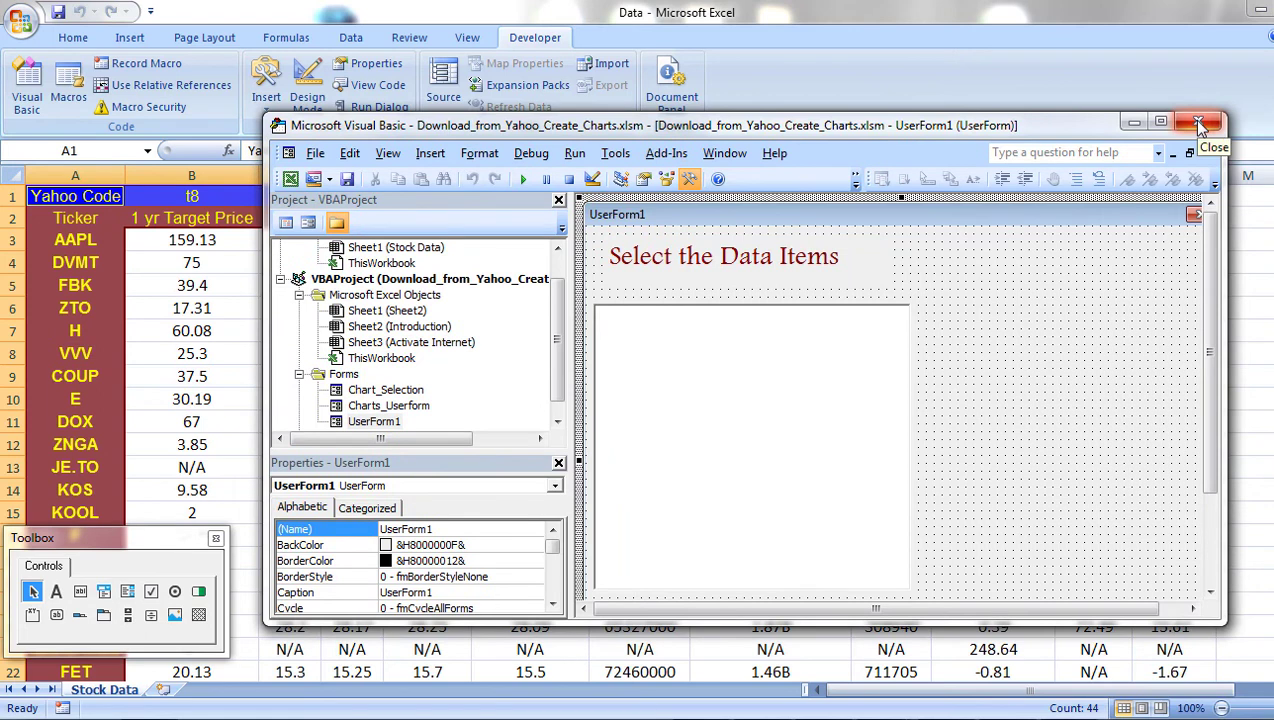
click(1200, 122)
Inspect downloaded figures on the Stock Data sheet, then switch to Explorer on Local Disk (C:)
click(614, 242)
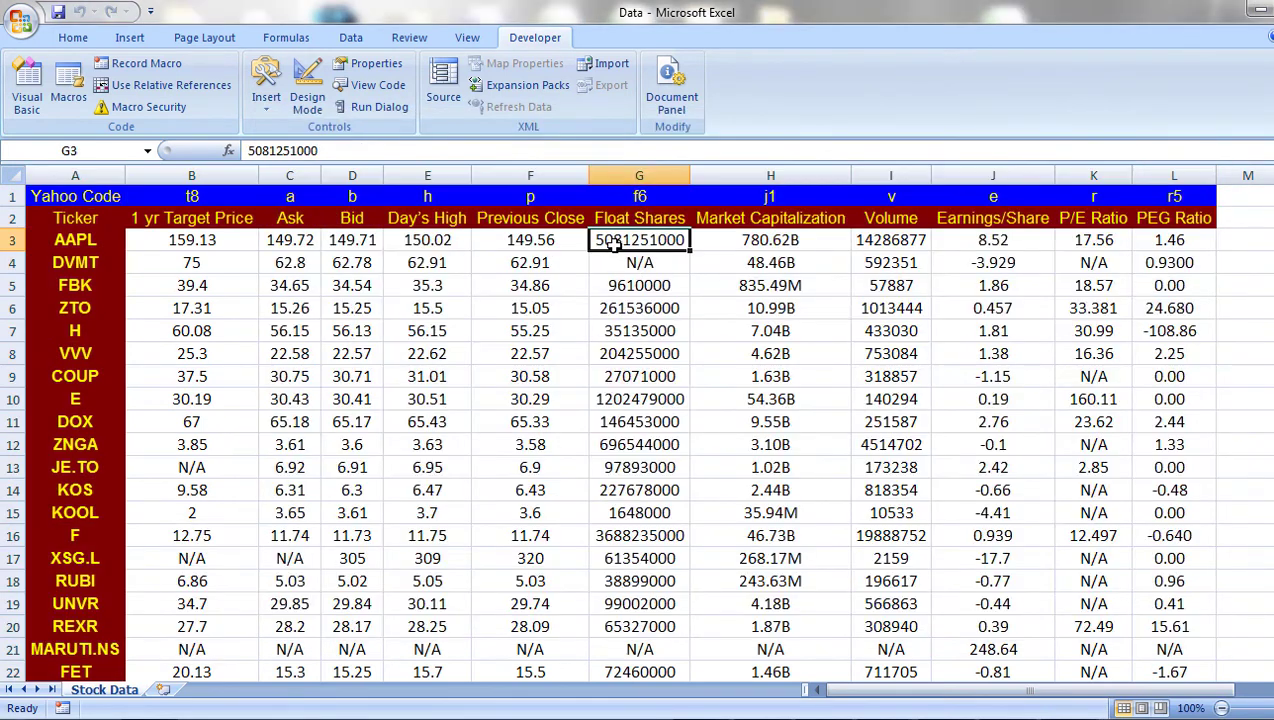
click(491, 283)
key(Up)
key(Up)
key(Left)
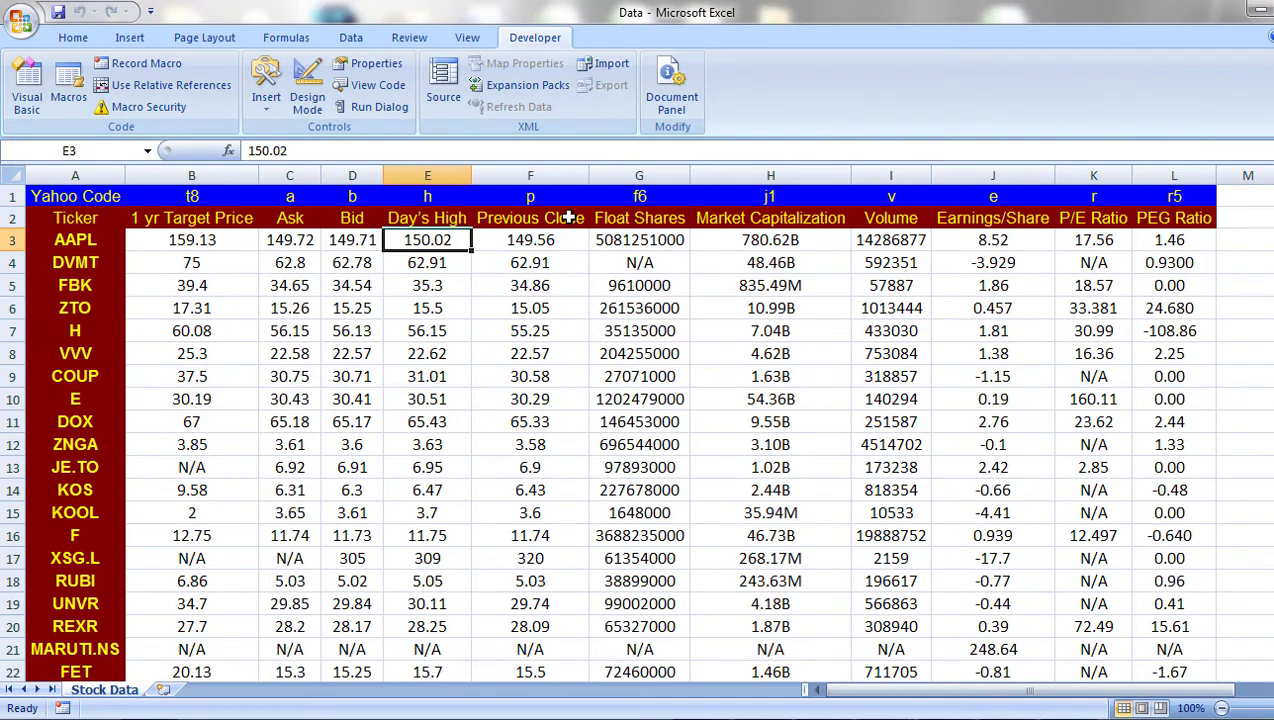
key(alt+Tab)
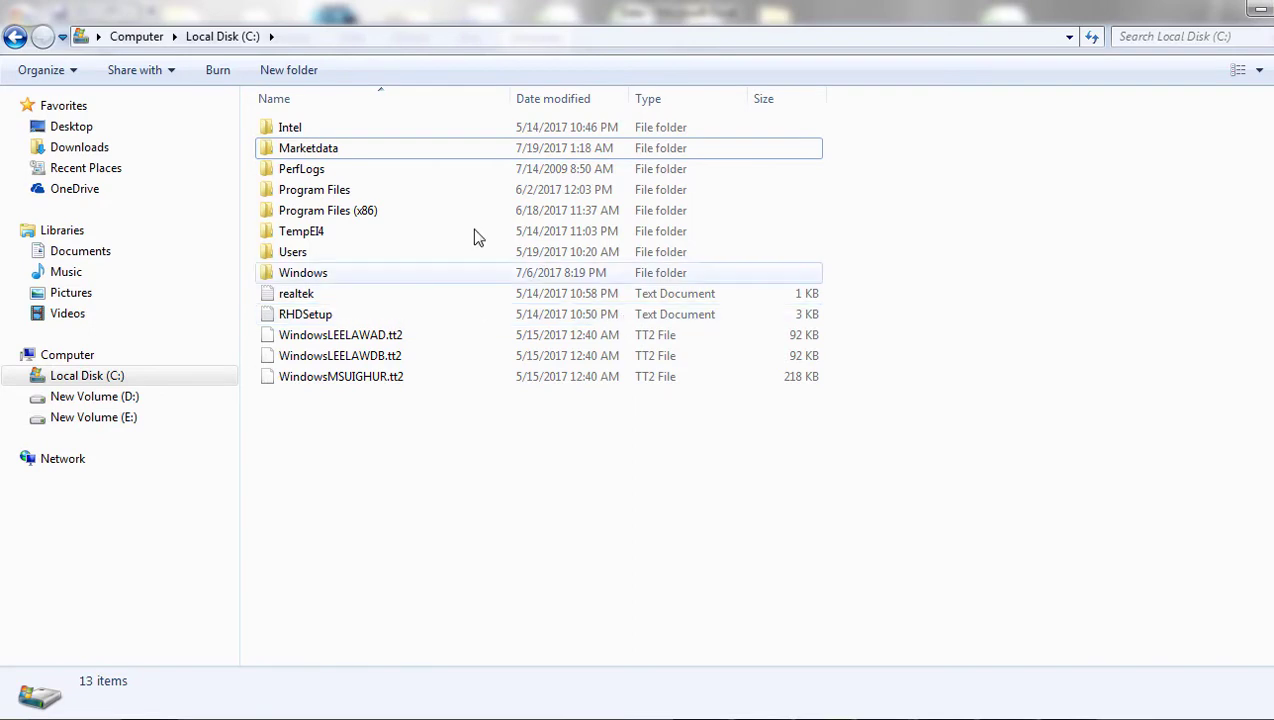
Open the Data workbook from the Marketdata folder on C: in Excel
click(353, 150)
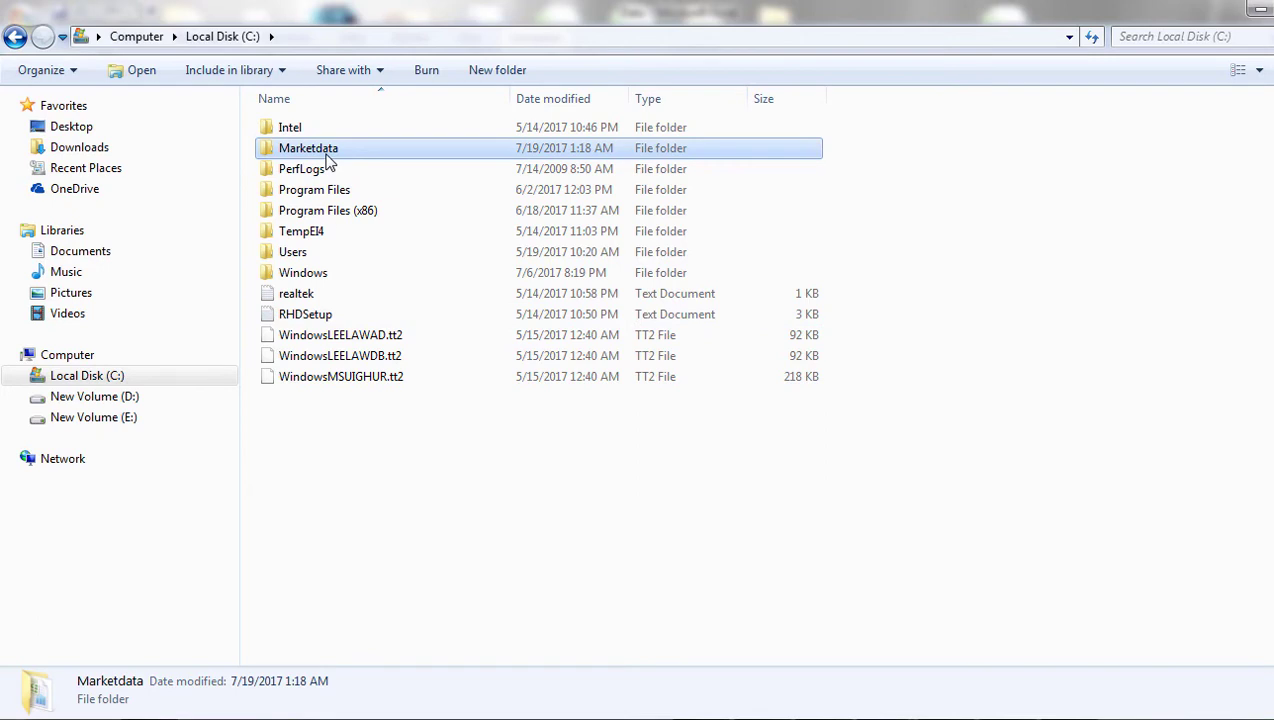
double_click(326, 158)
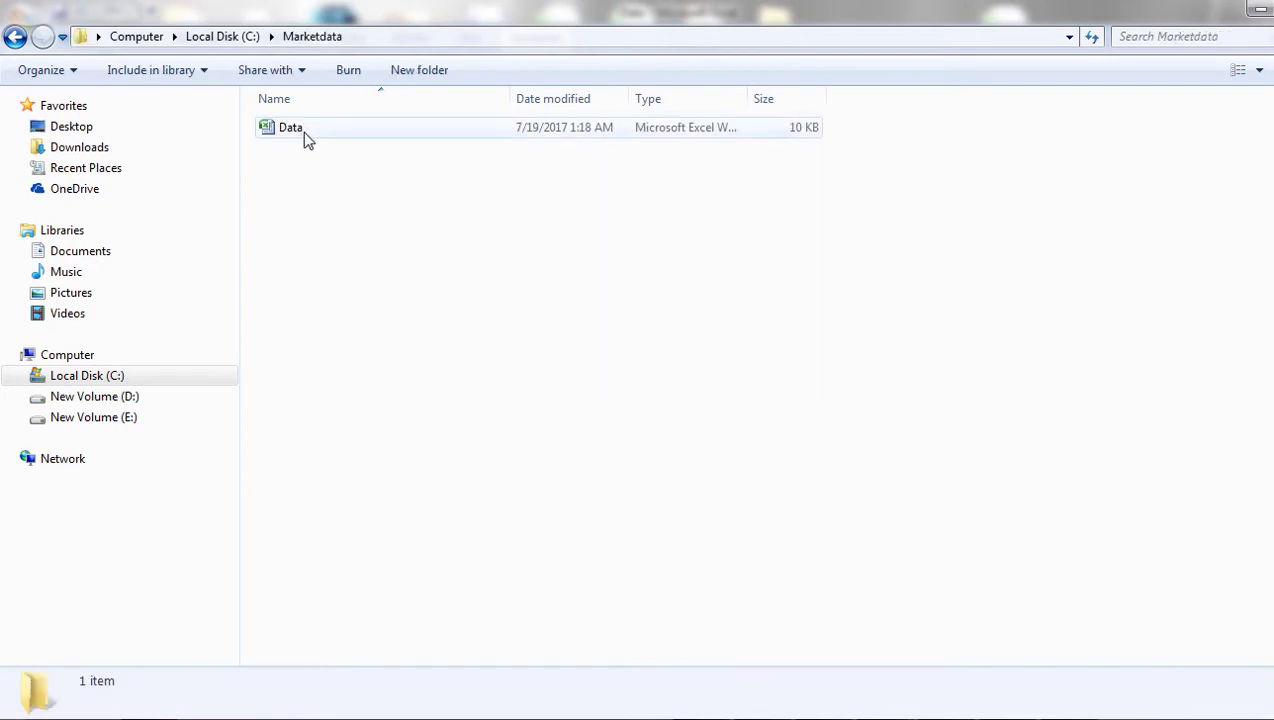
click(301, 127)
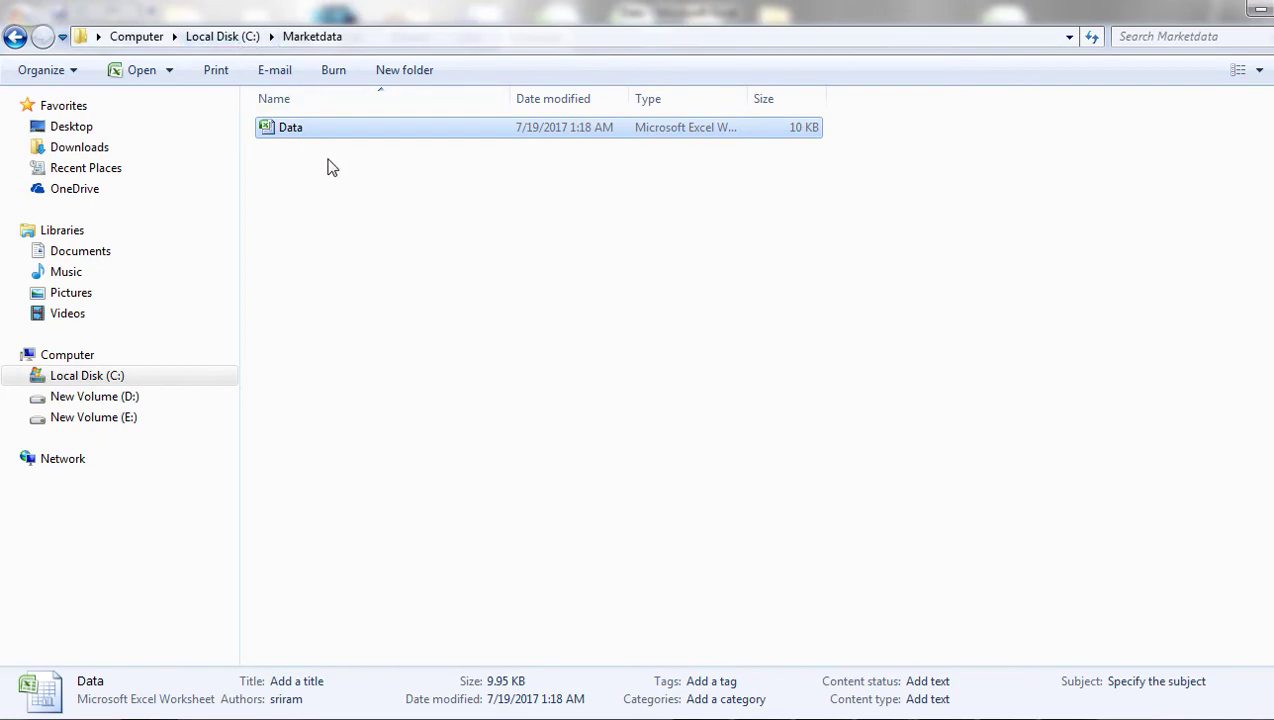
key(Return)
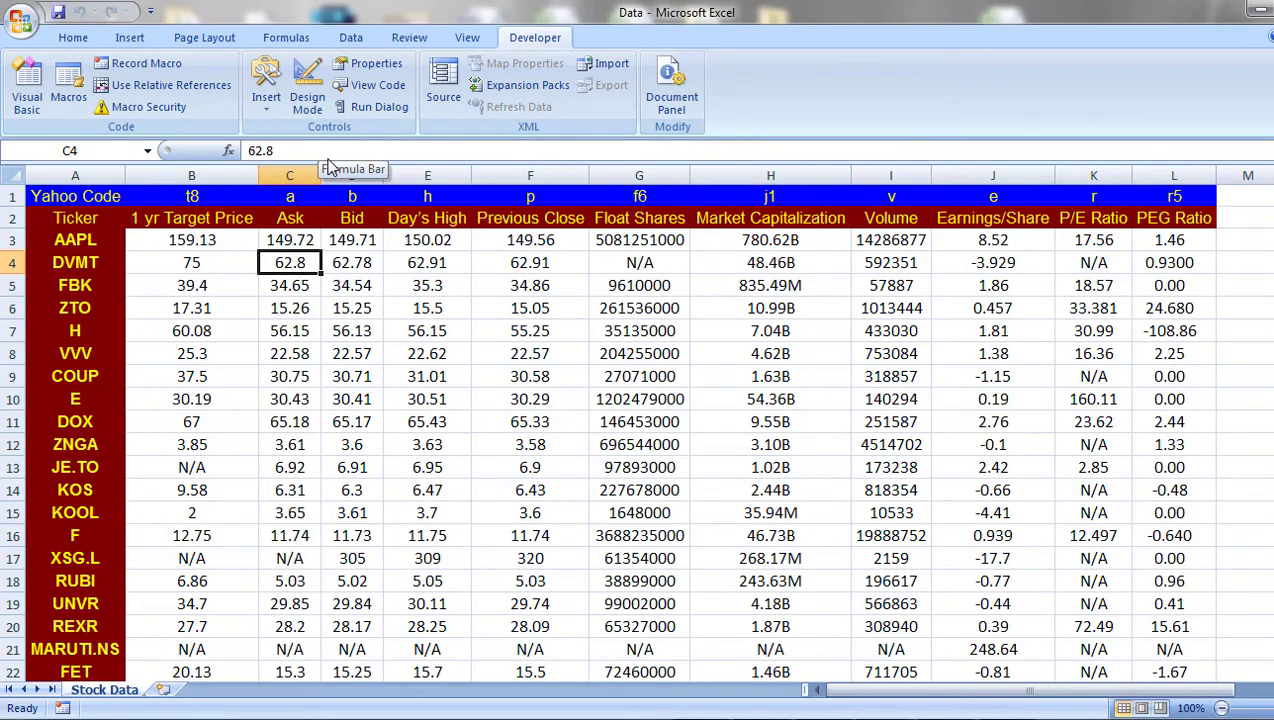
Close the Data.xlsx workbook, answering the save prompt
click(526, 328)
key(alt+F4)
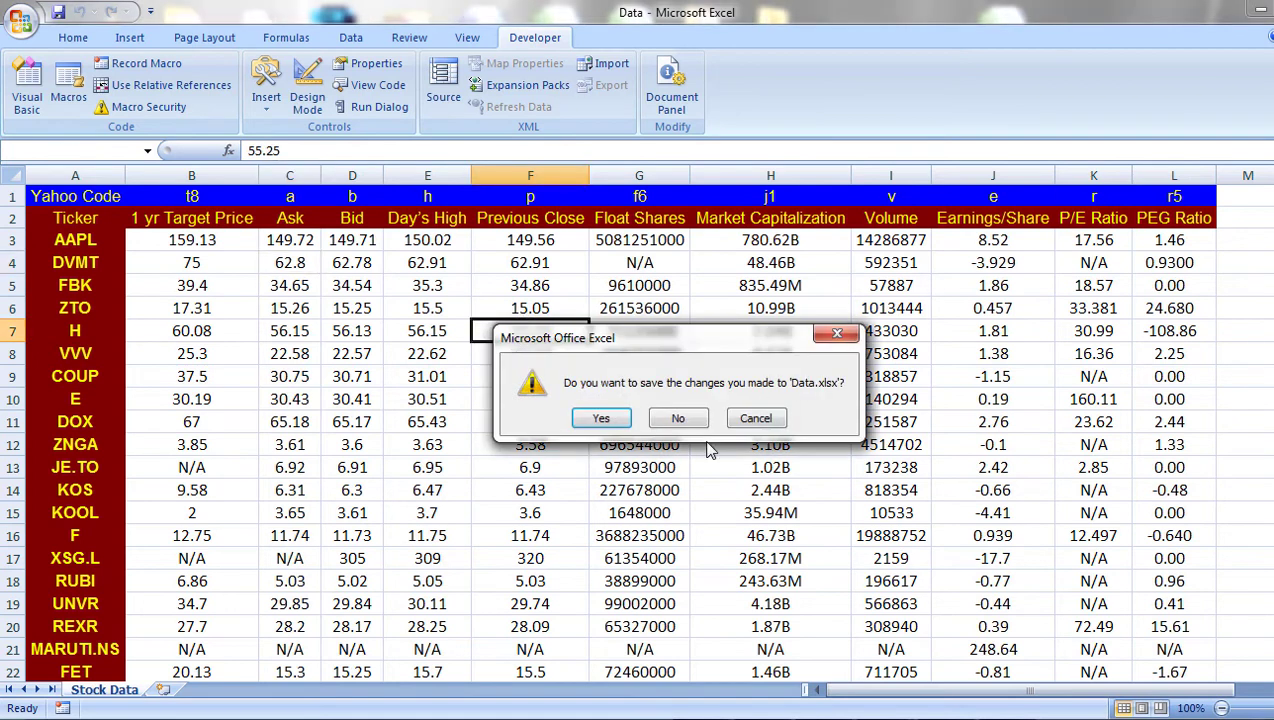
click(602, 418)
click(545, 493)
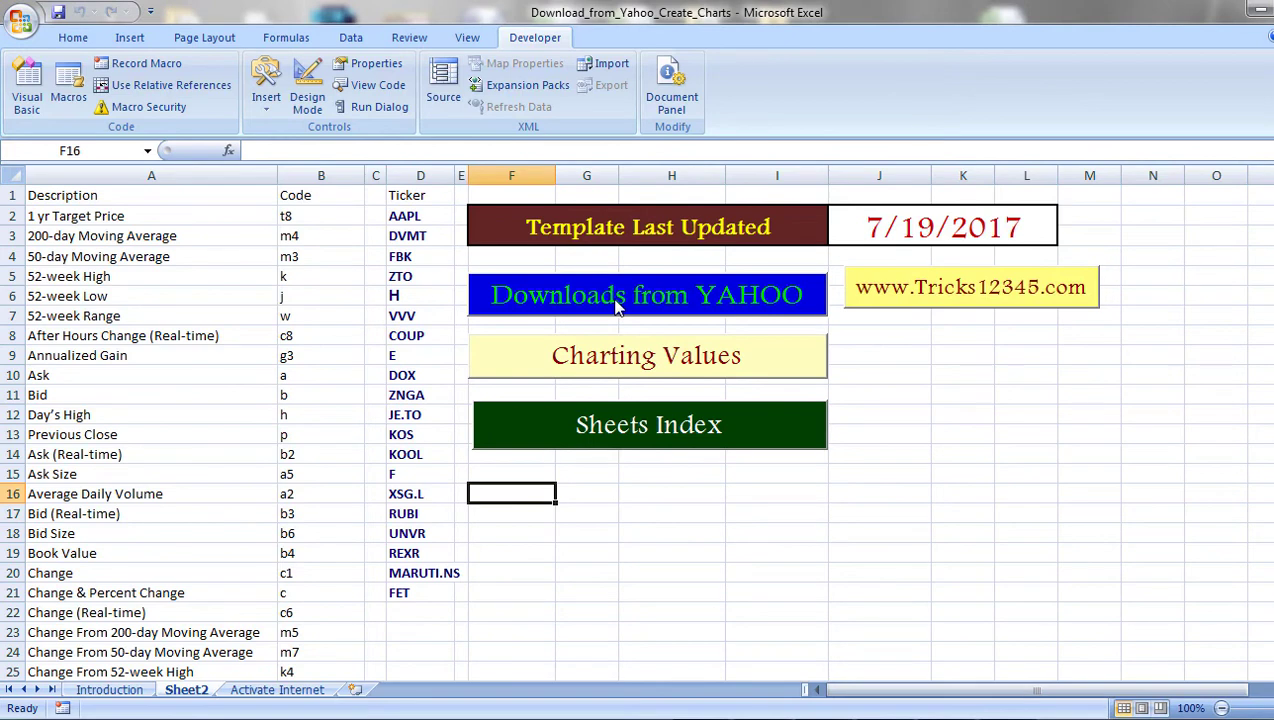
From Downloads from YAHOO, tick 1 yr Target Price, Ask, Bid, Day's High and Previous Close
click(617, 307)
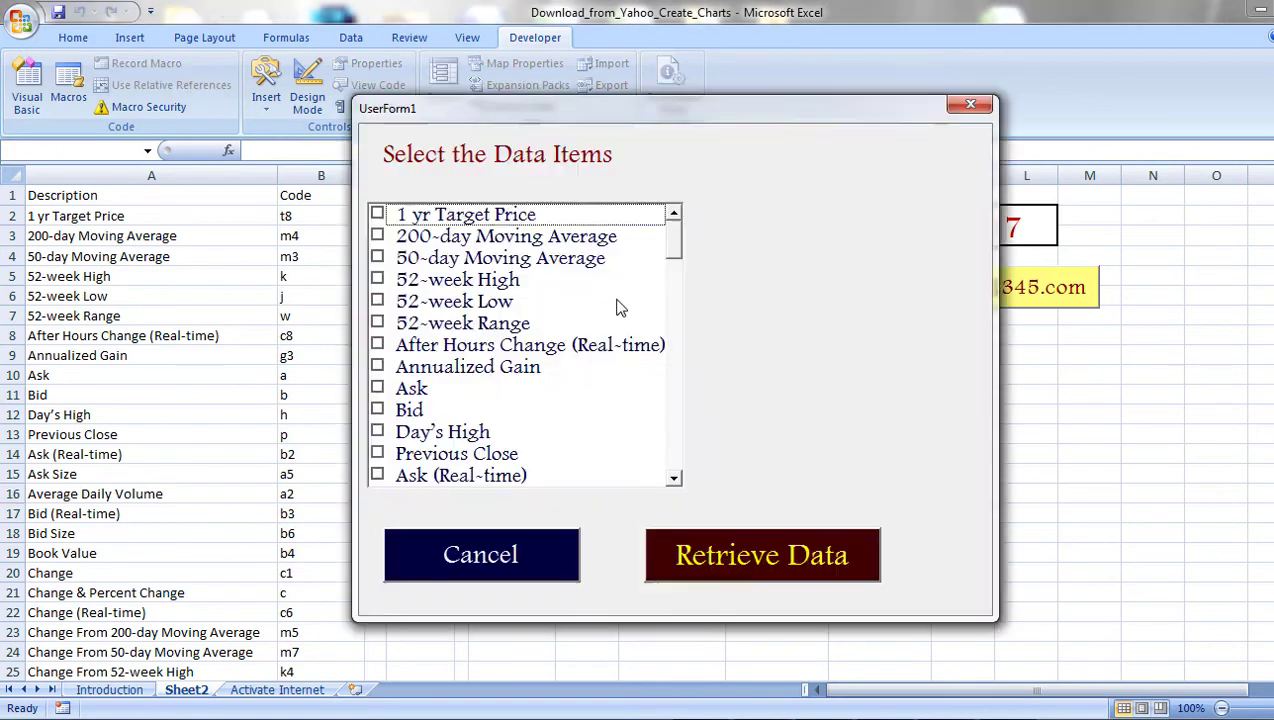
click(378, 216)
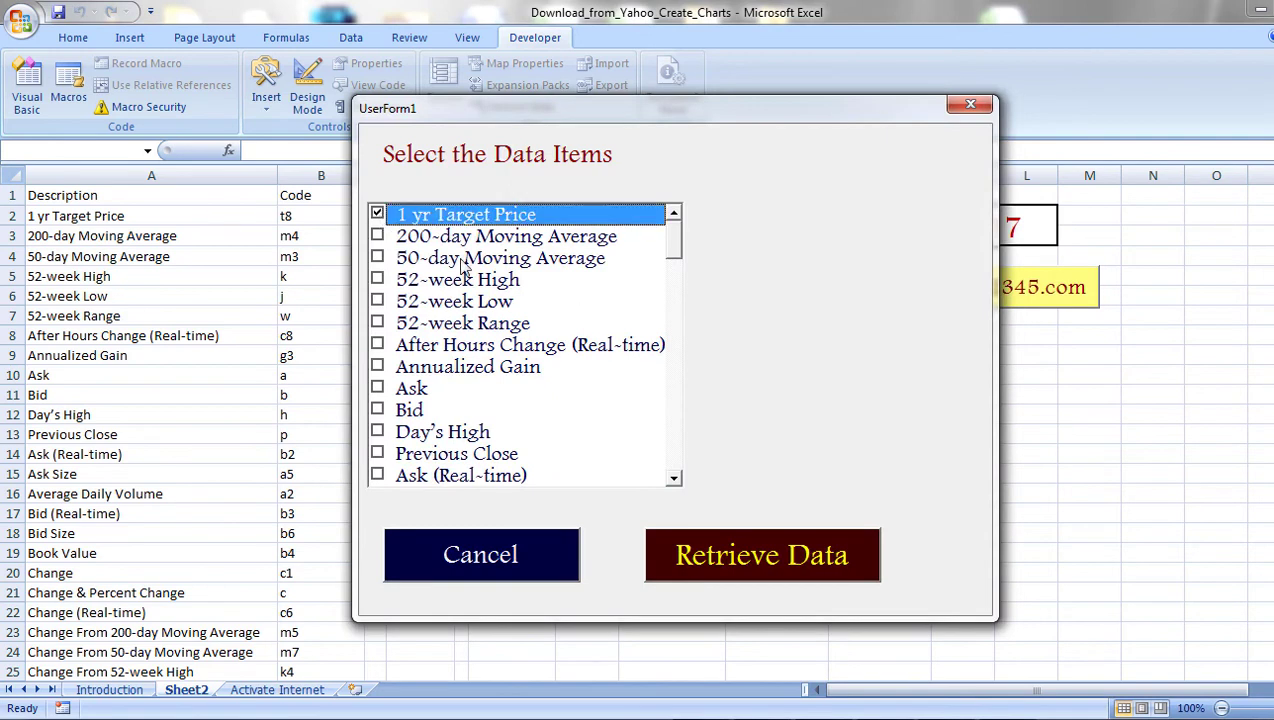
click(377, 388)
click(377, 410)
click(377, 432)
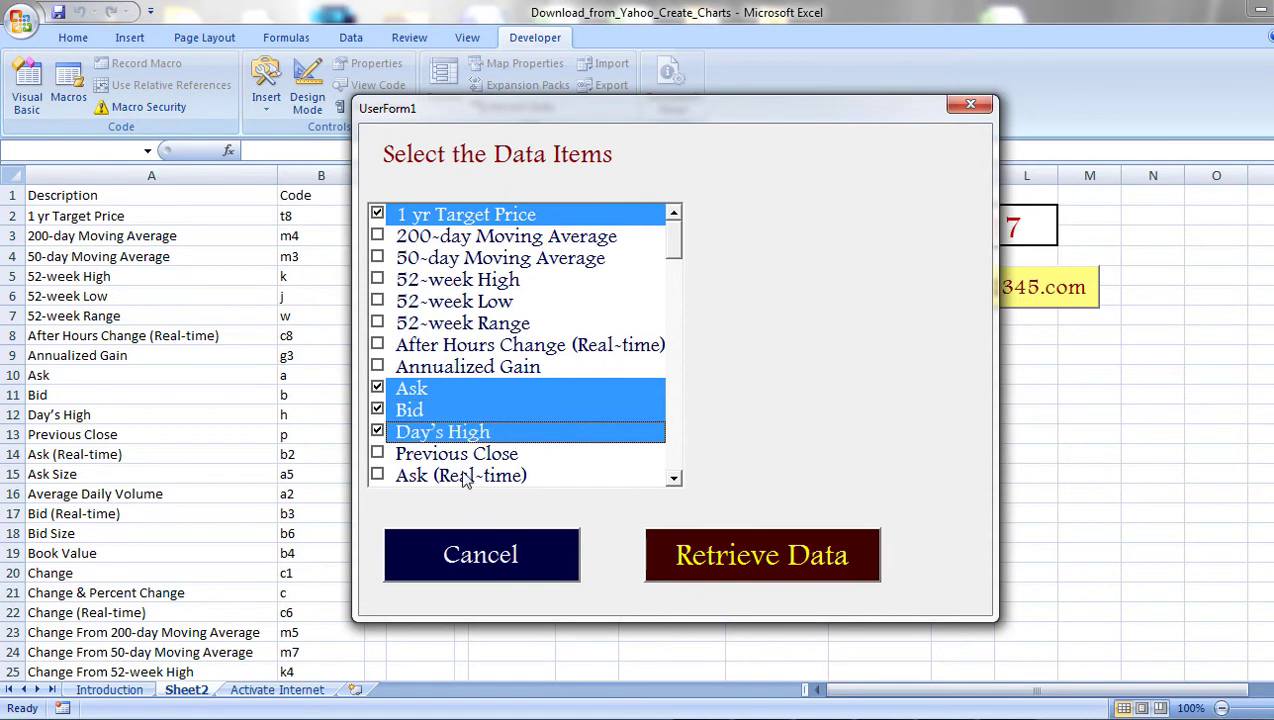
click(377, 453)
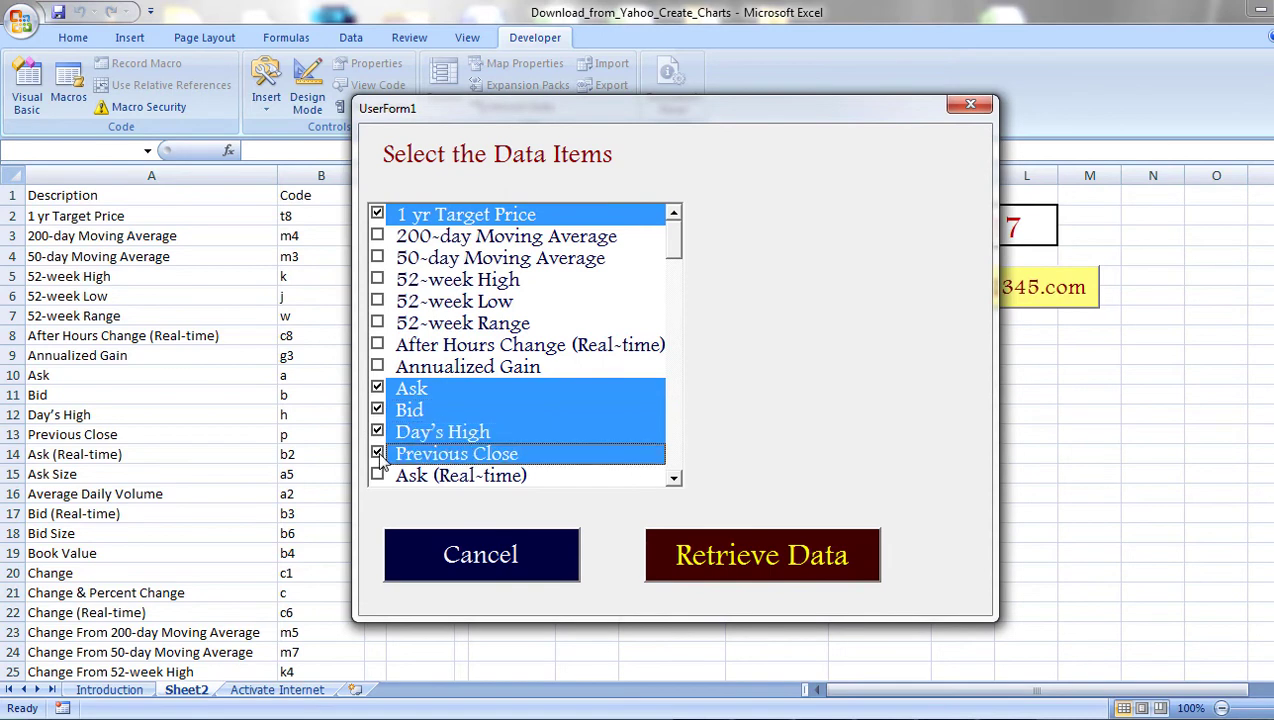
Scroll down, tick PEG Ratio and retrieve the data into a new workbook
click(675, 478)
click(675, 478)
click(675, 478)
click(675, 478)
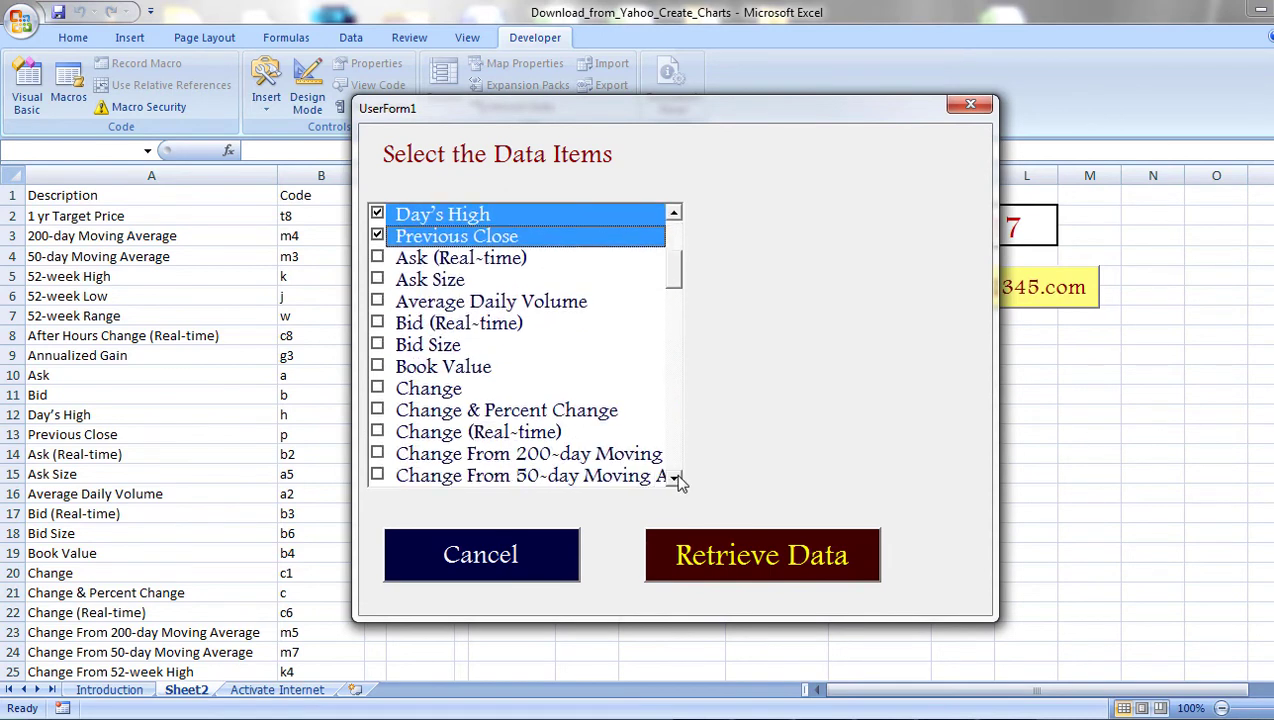
click(675, 478)
click(675, 478)
click(675, 478)
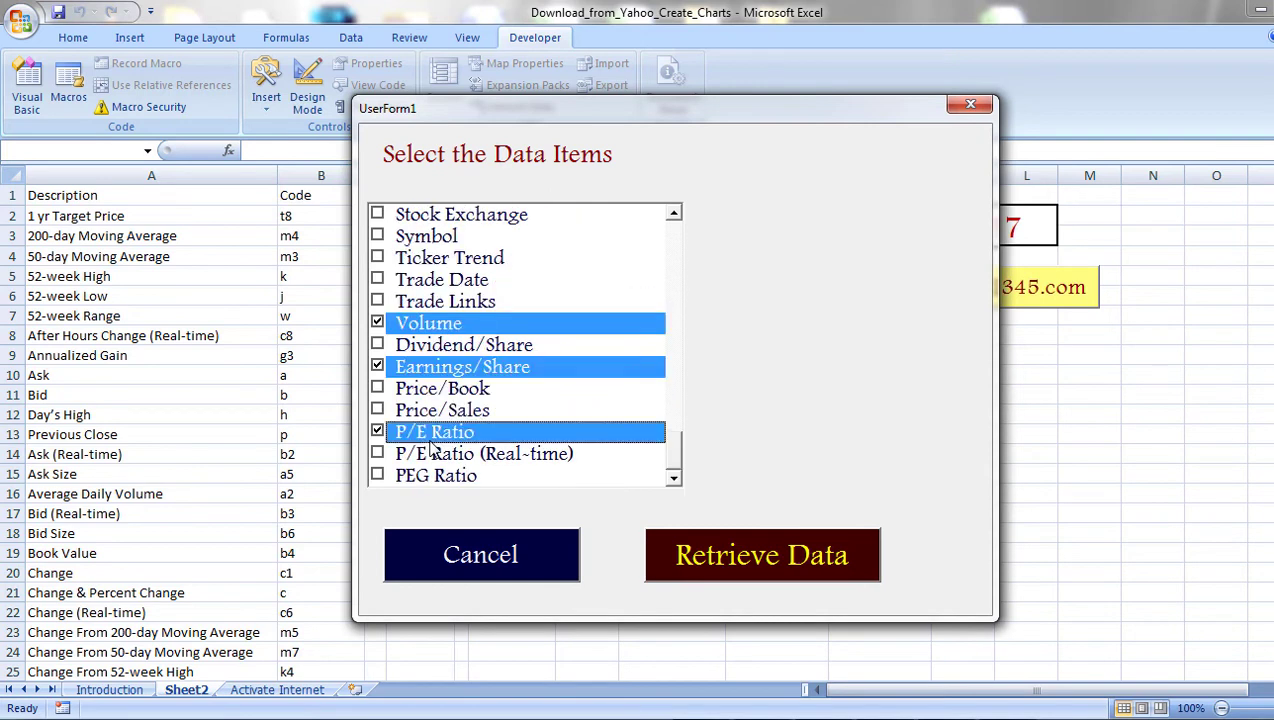
click(379, 476)
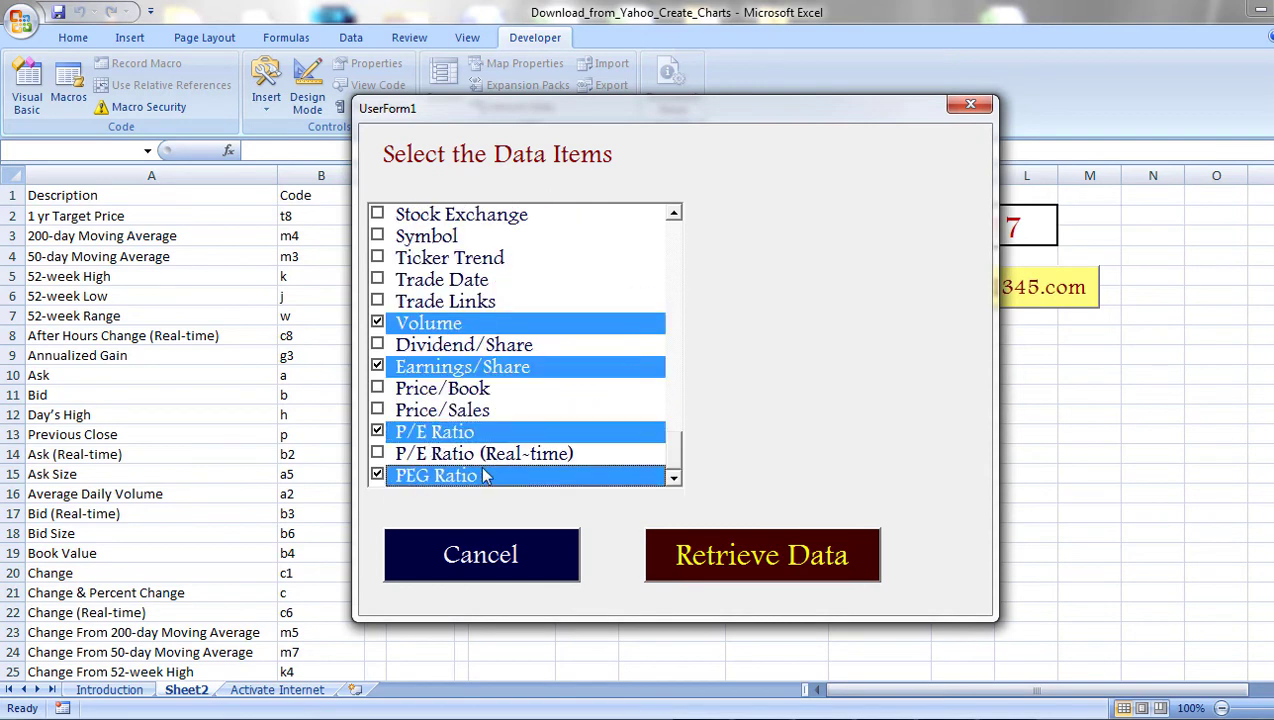
click(689, 557)
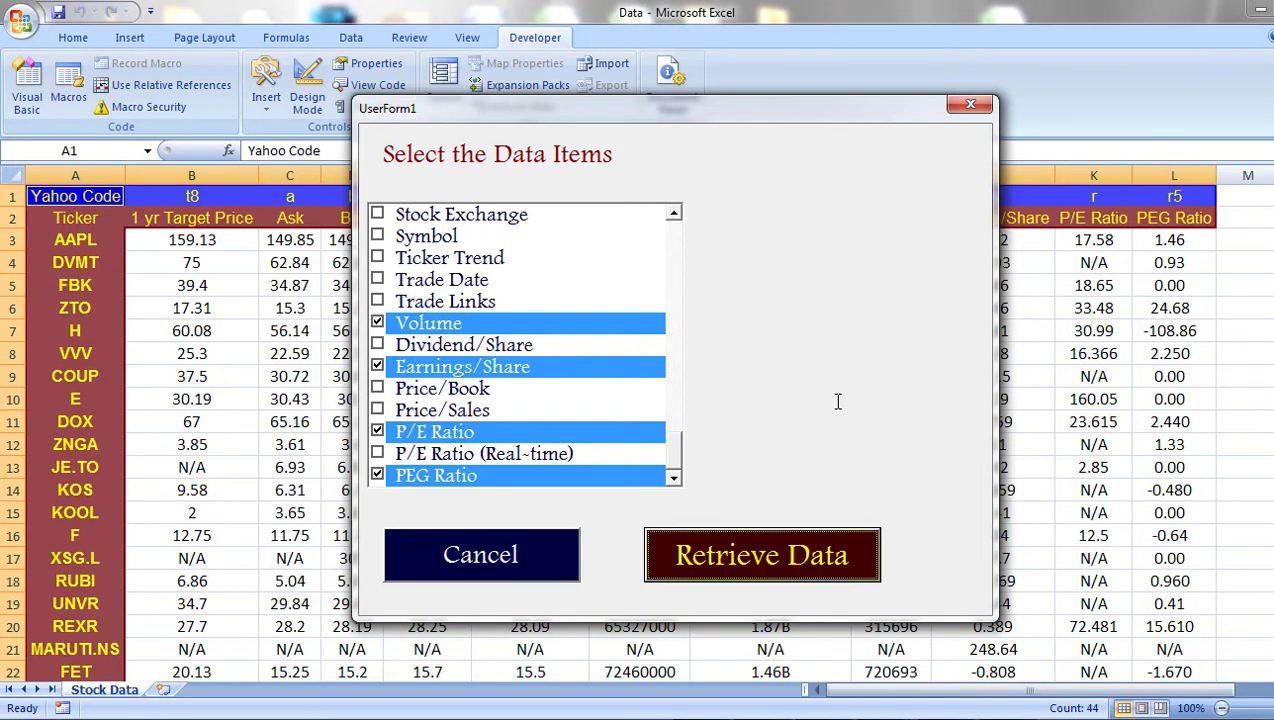
Dismiss the data-item picker and check the refreshed stock values and Day's High figures
click(502, 562)
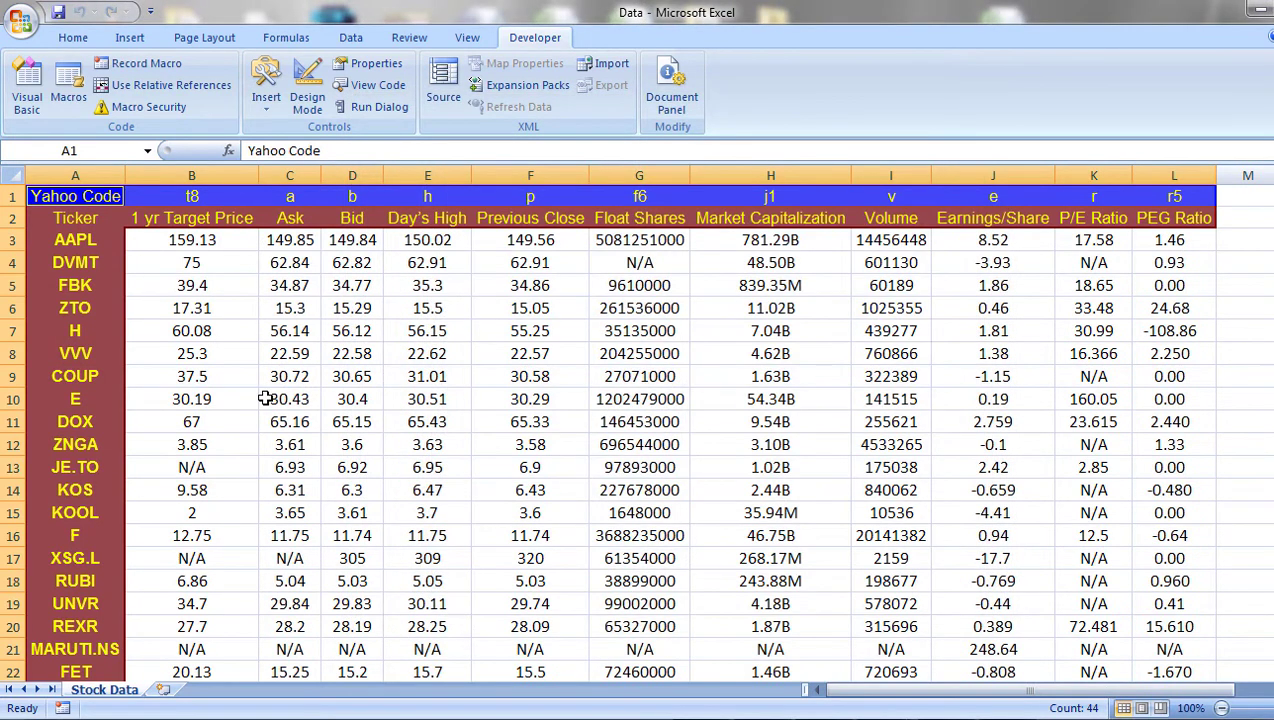
click(262, 396)
click(318, 348)
click(422, 310)
scroll(485, 312, down, 5)
scroll(493, 319, up, 5)
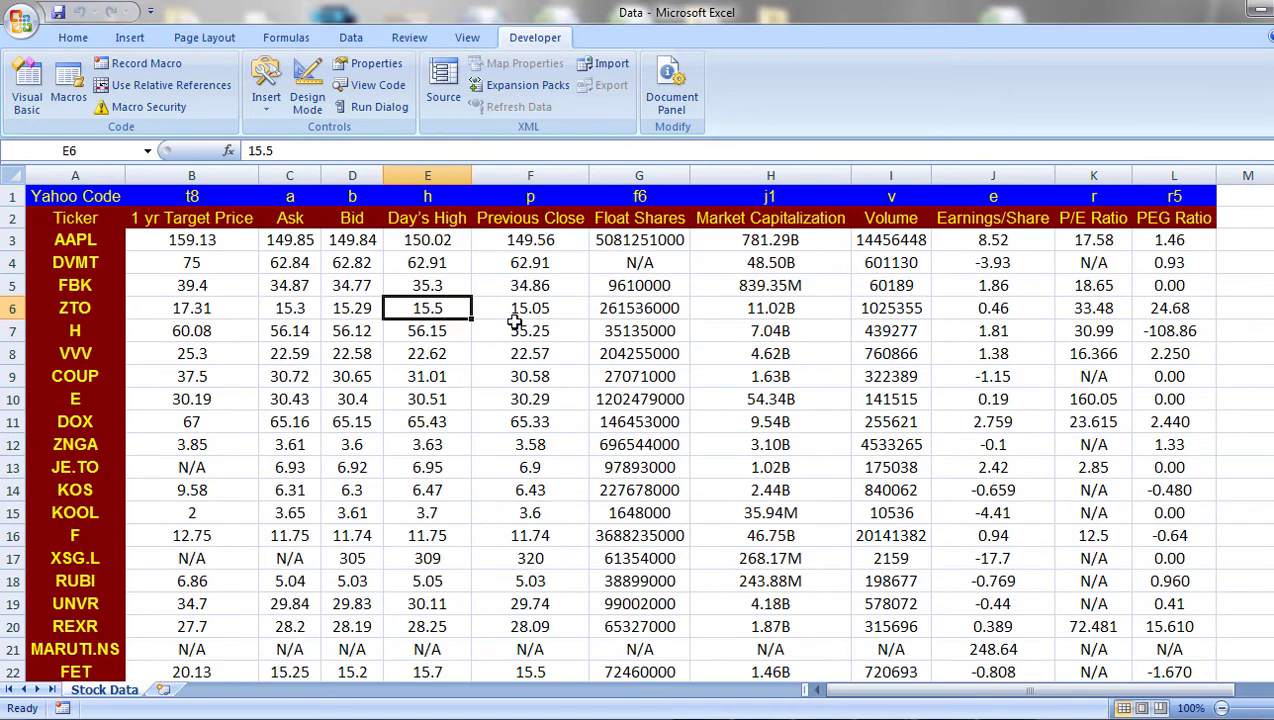
Check FBK's Day's High, Float Shares for DVMT and VVV, and ZTO's Previous Close
click(418, 284)
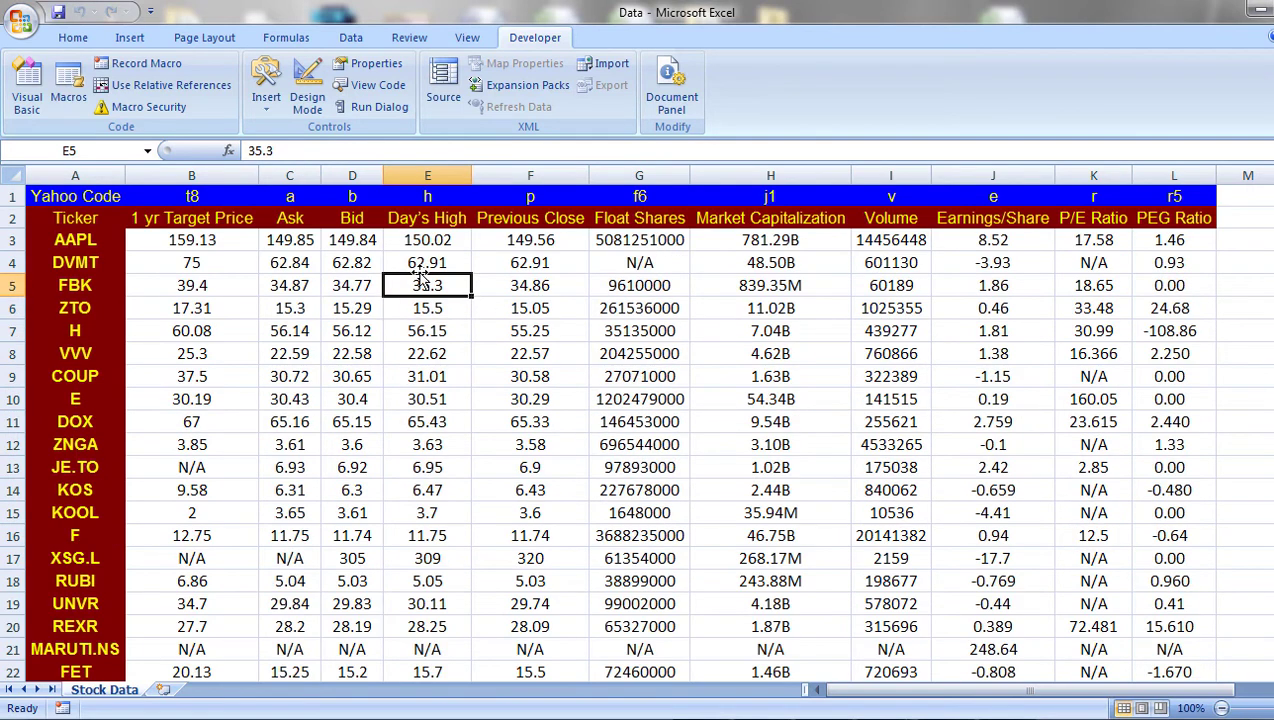
click(598, 312)
click(617, 266)
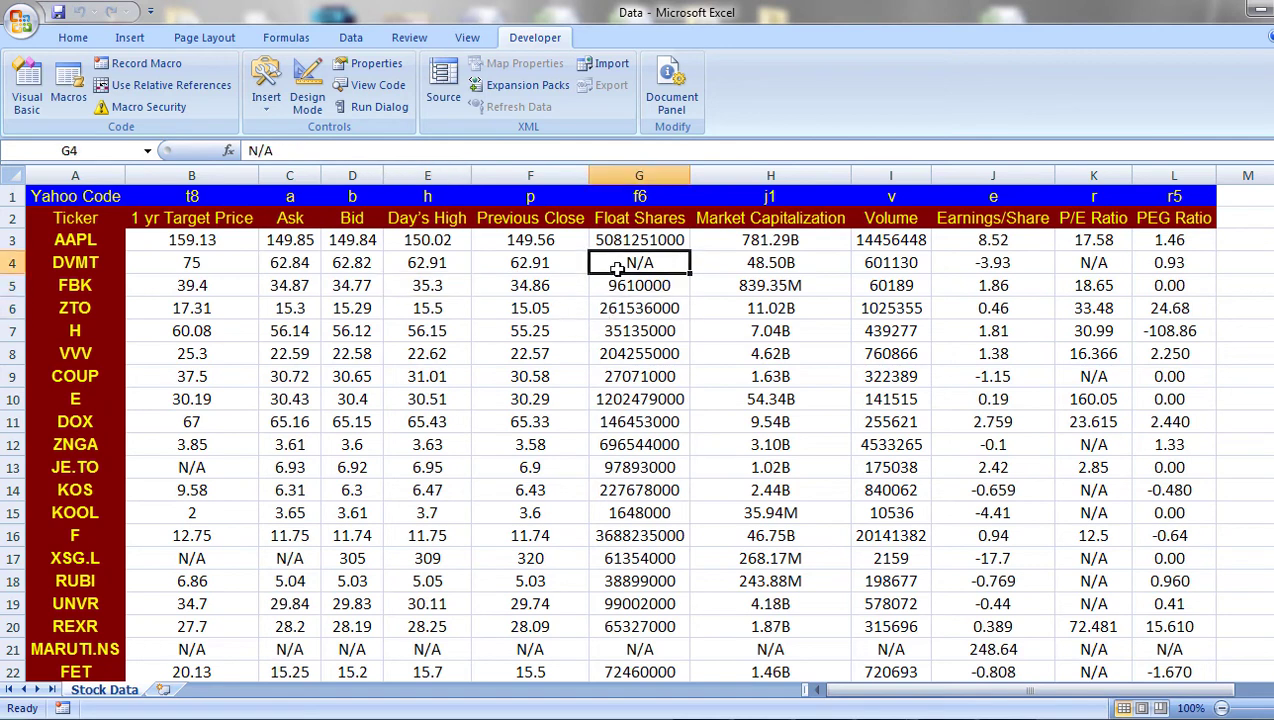
click(640, 350)
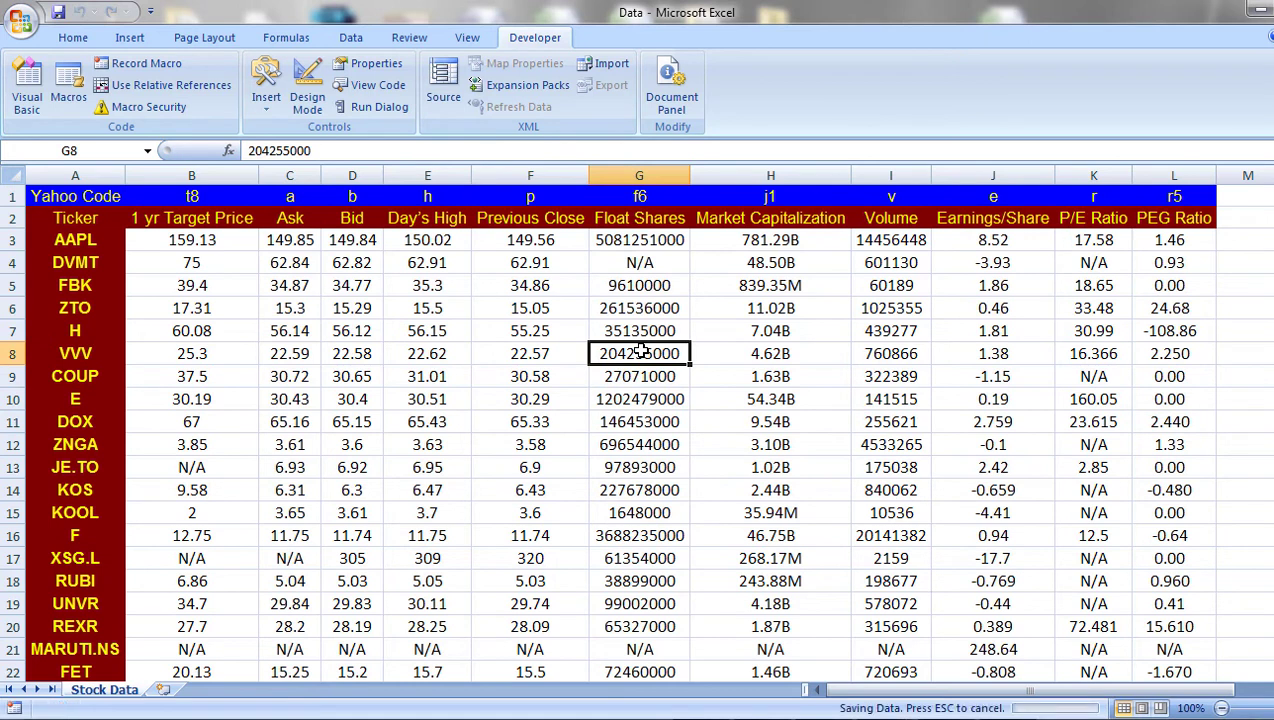
click(588, 315)
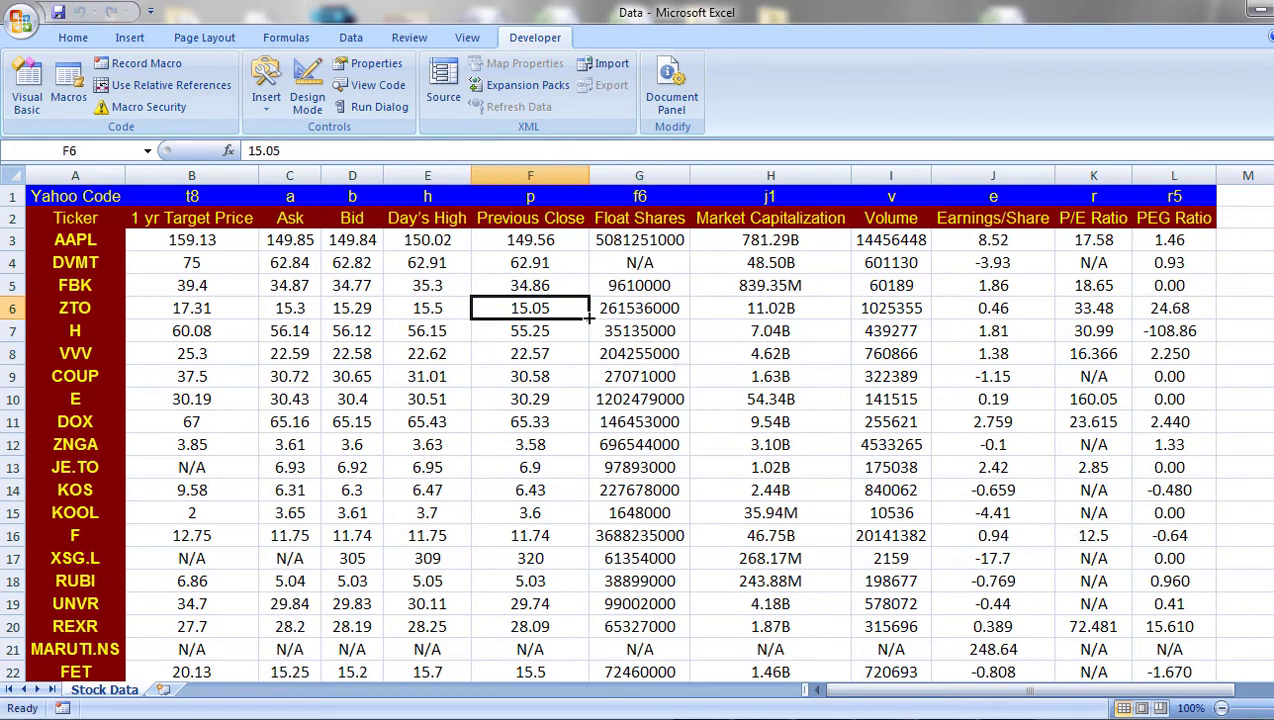
Switch back to the Download_from_Yahoo_Create_Charts workbook with Ctrl+Tab
key(ctrl+Tab)
key(Up)
key(Left)
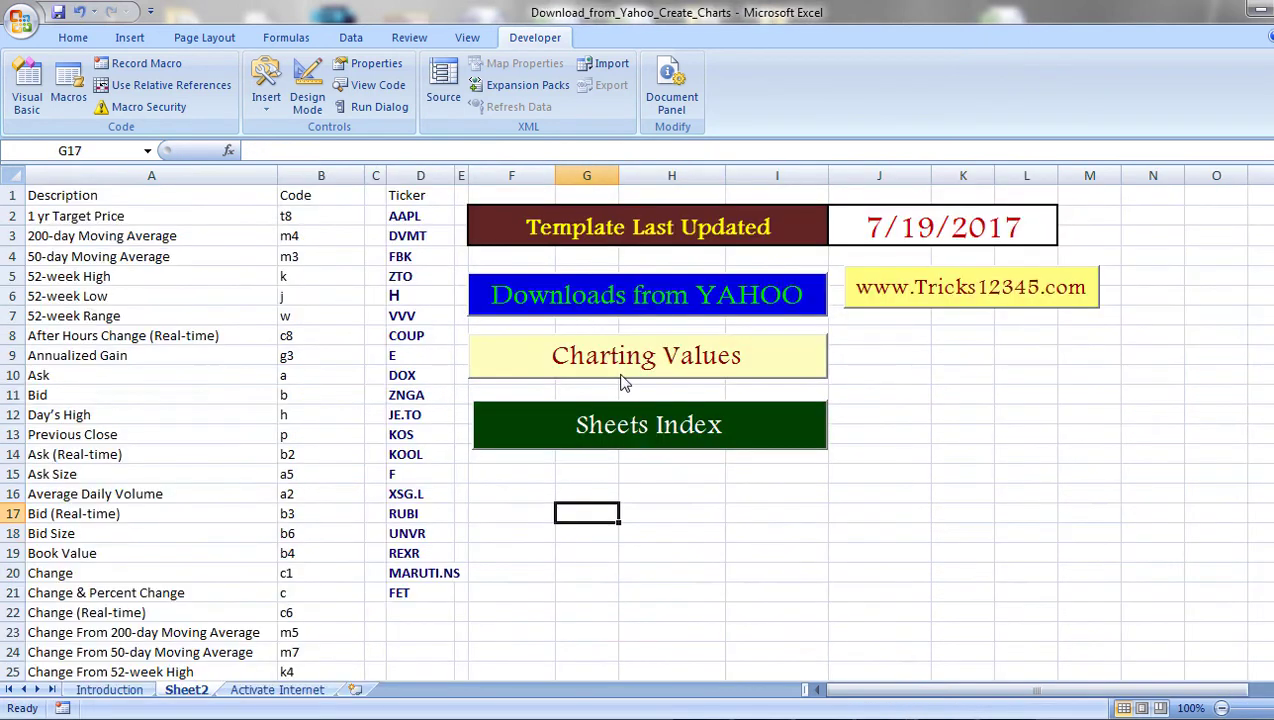
Build a line chart of the 1 yr Target Price values in 'Stock Data'!B5:B12
click(620, 378)
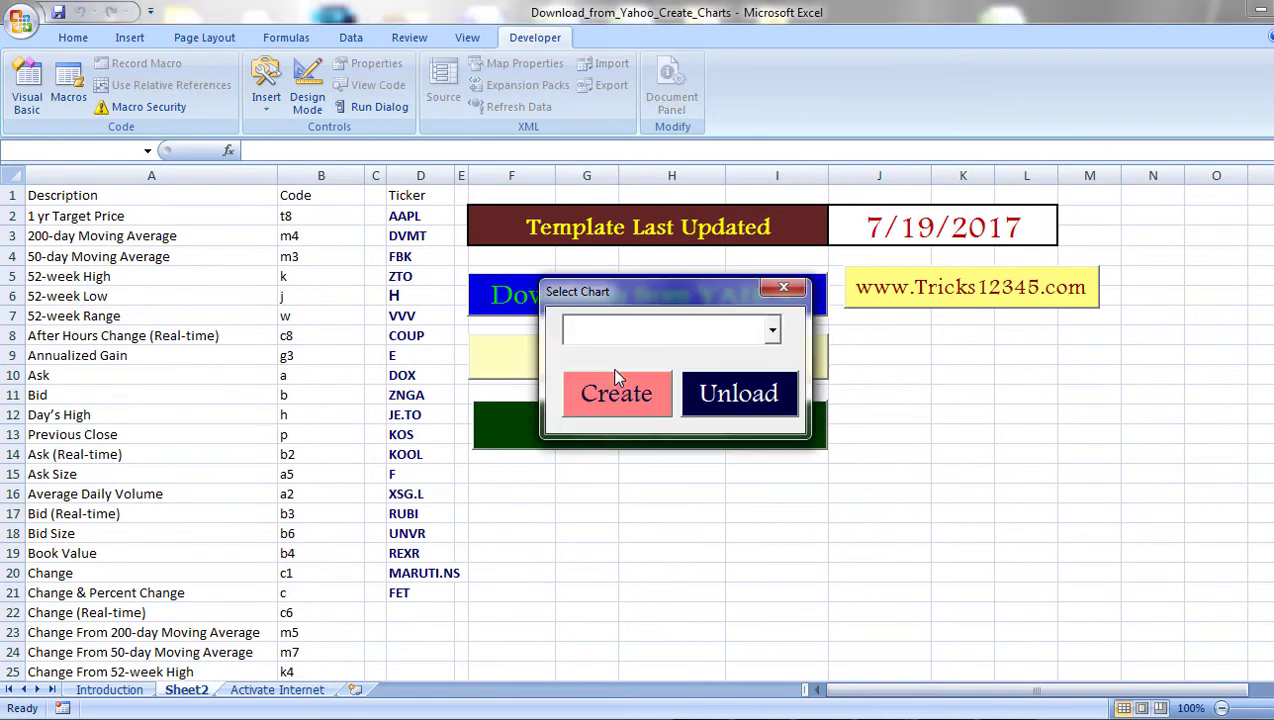
click(773, 334)
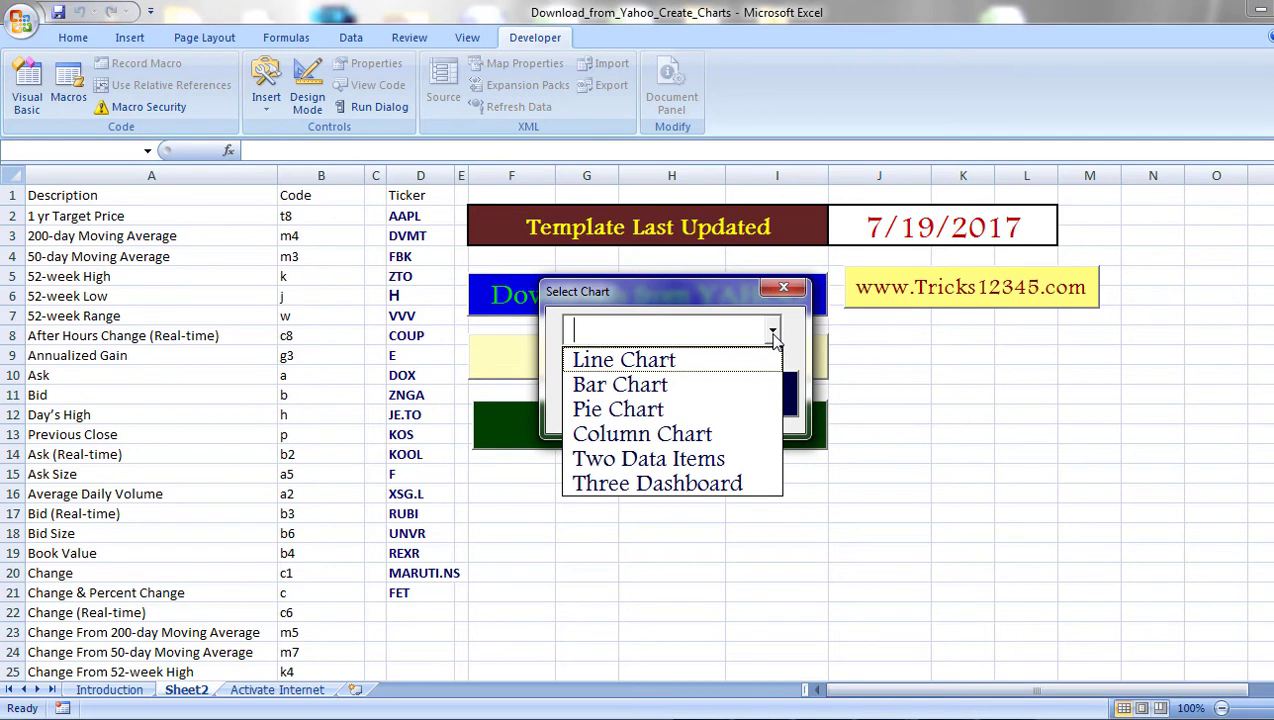
click(652, 368)
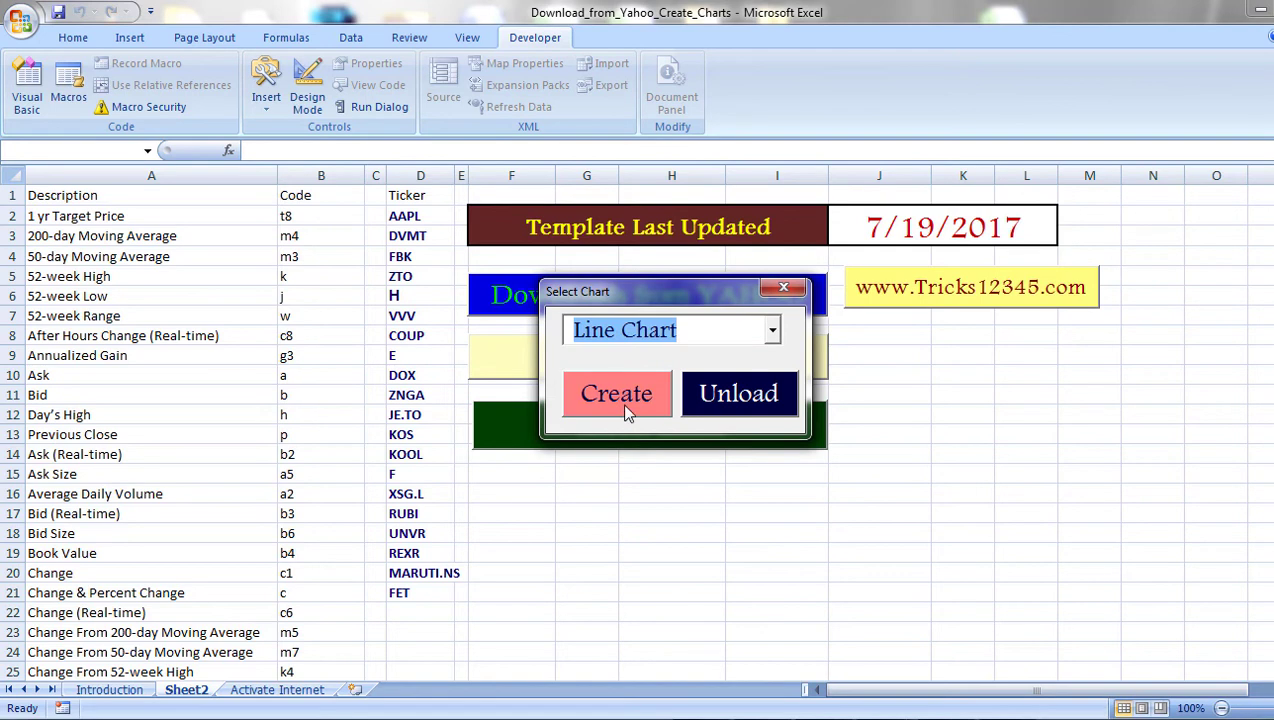
click(625, 410)
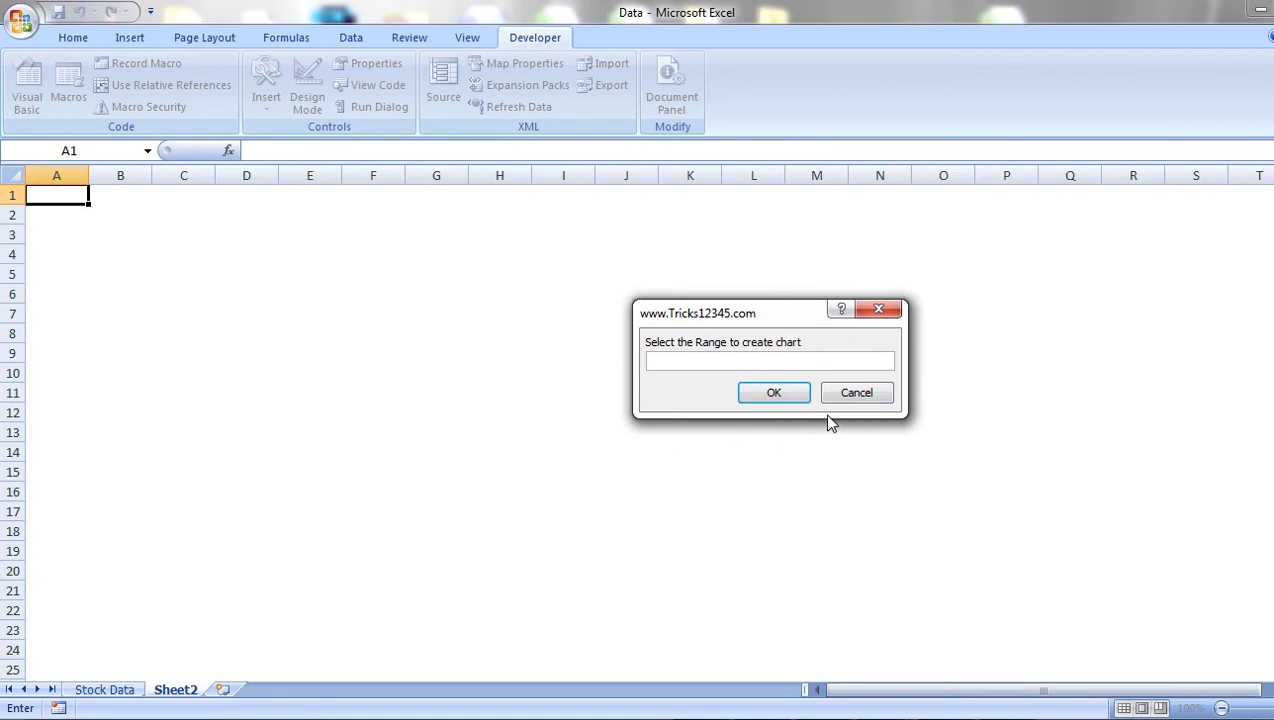
click(104, 690)
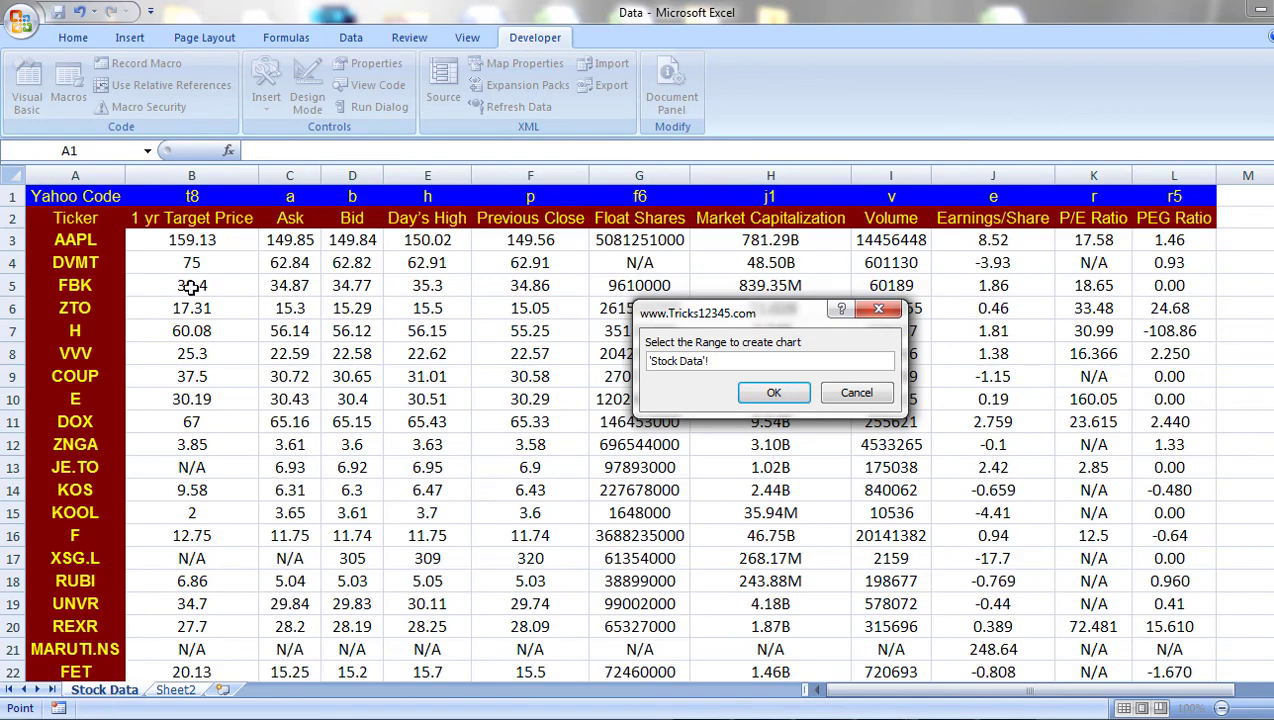
drag(191, 286, 178, 454)
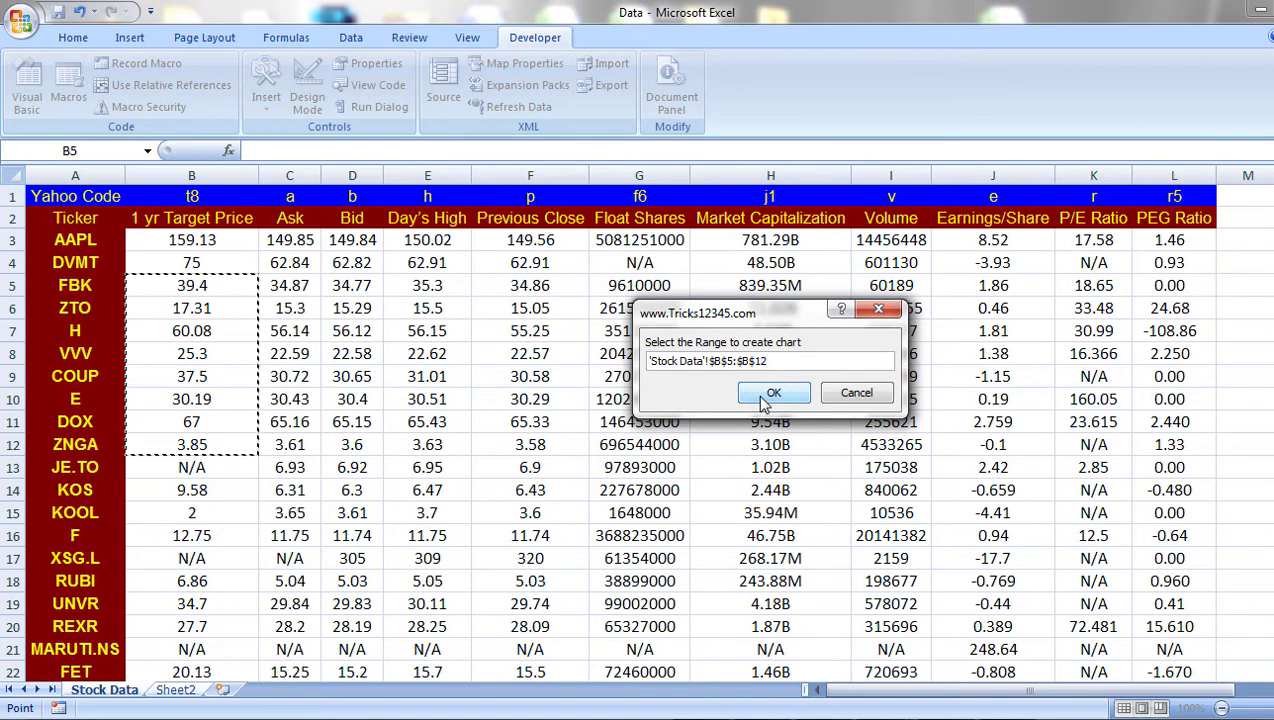
click(762, 398)
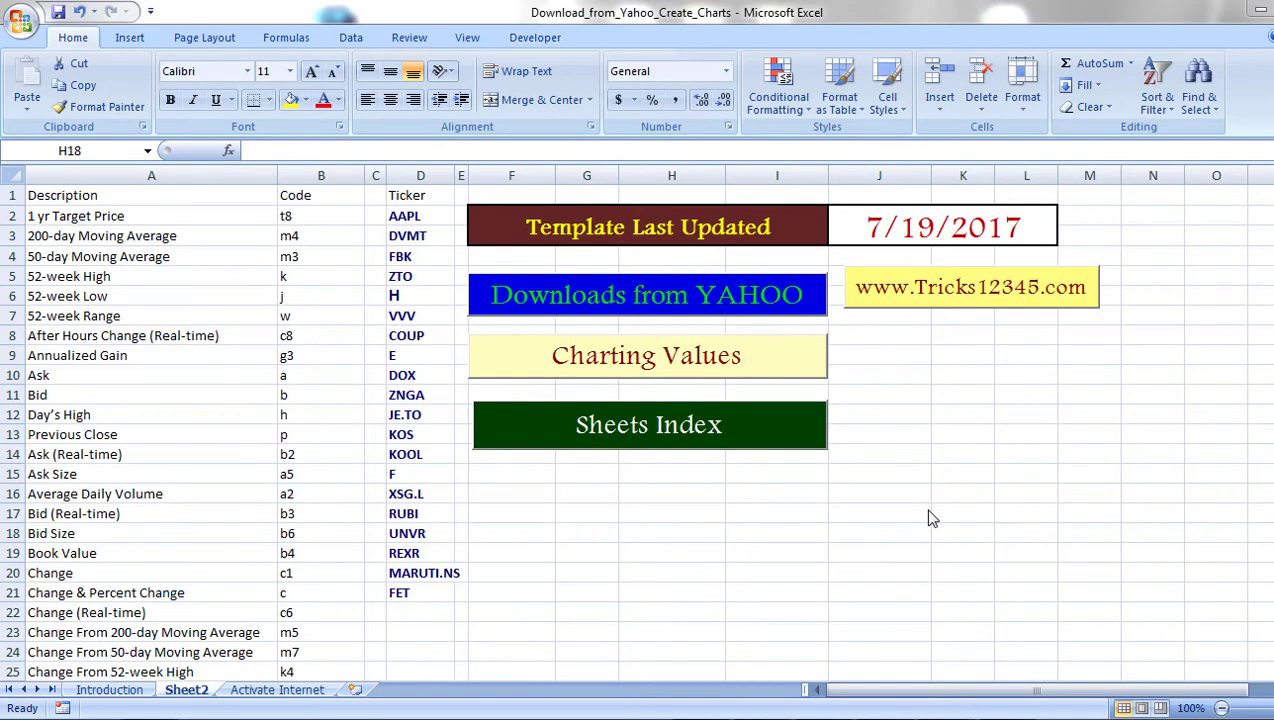
Line-chart the Ask prices in 'Stock Data'!C3:C11 (AAPL to DOX), then return to the template workbook
click(612, 369)
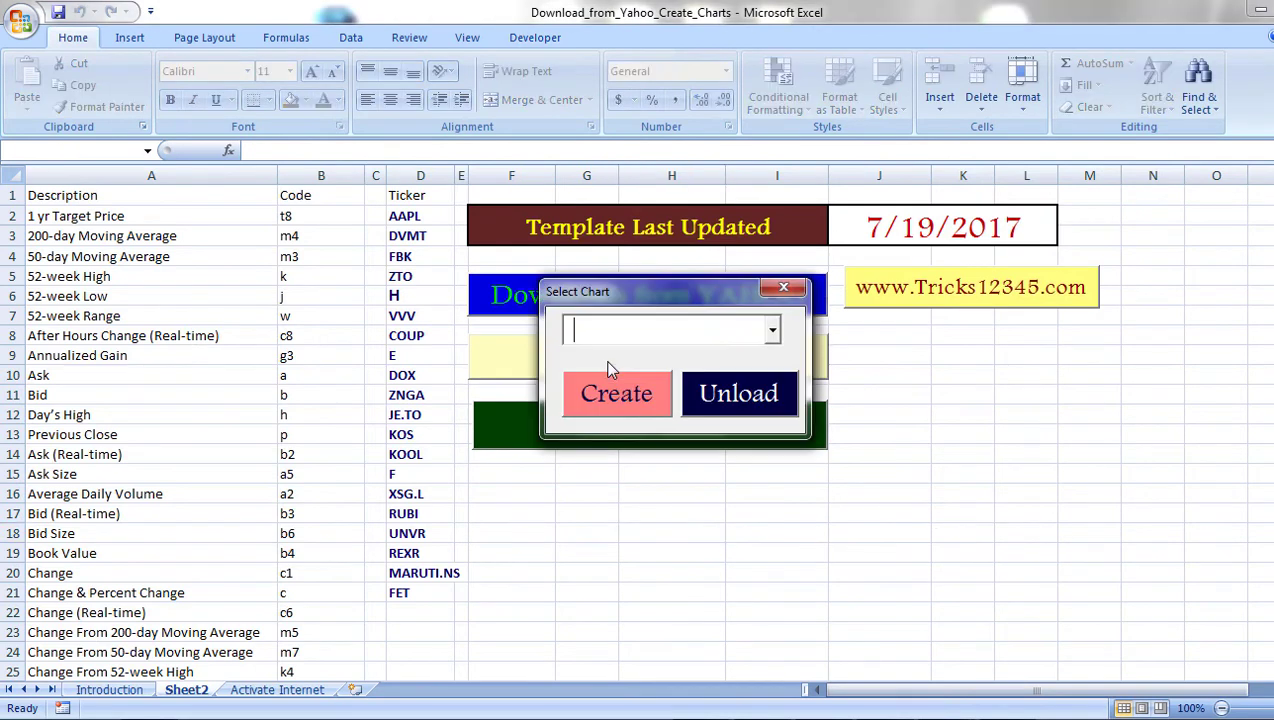
click(772, 333)
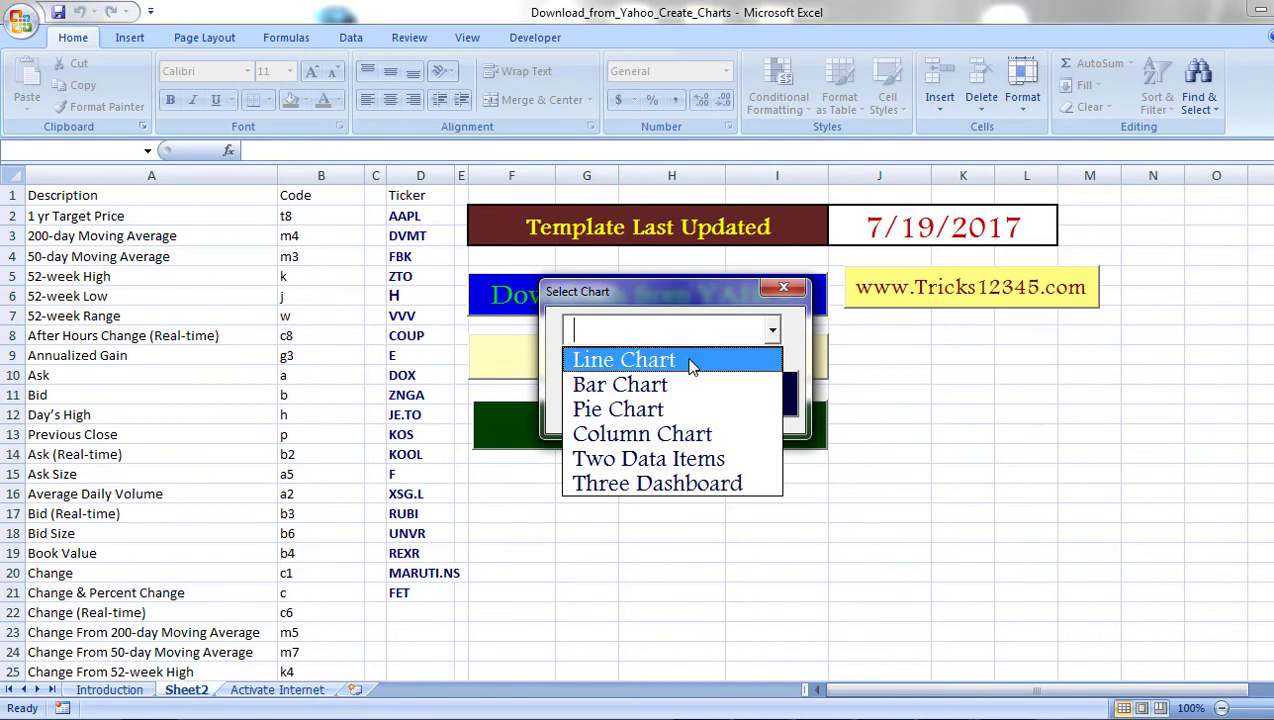
click(692, 362)
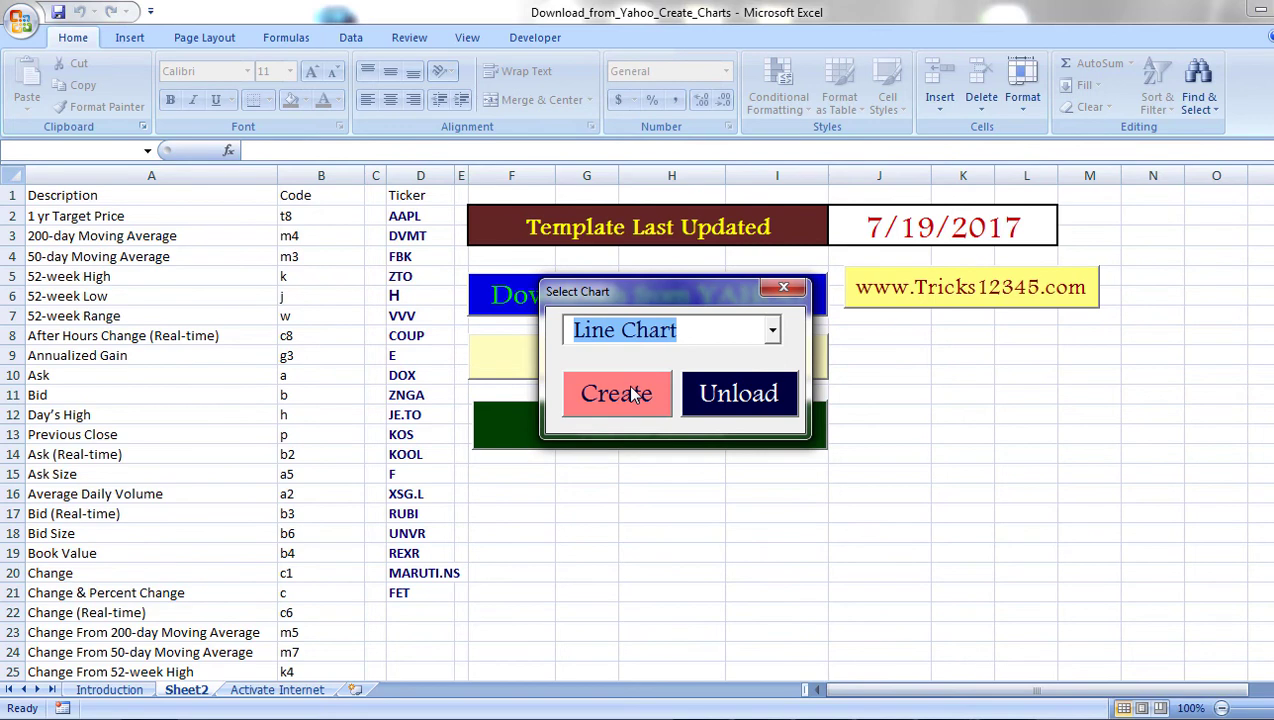
click(632, 395)
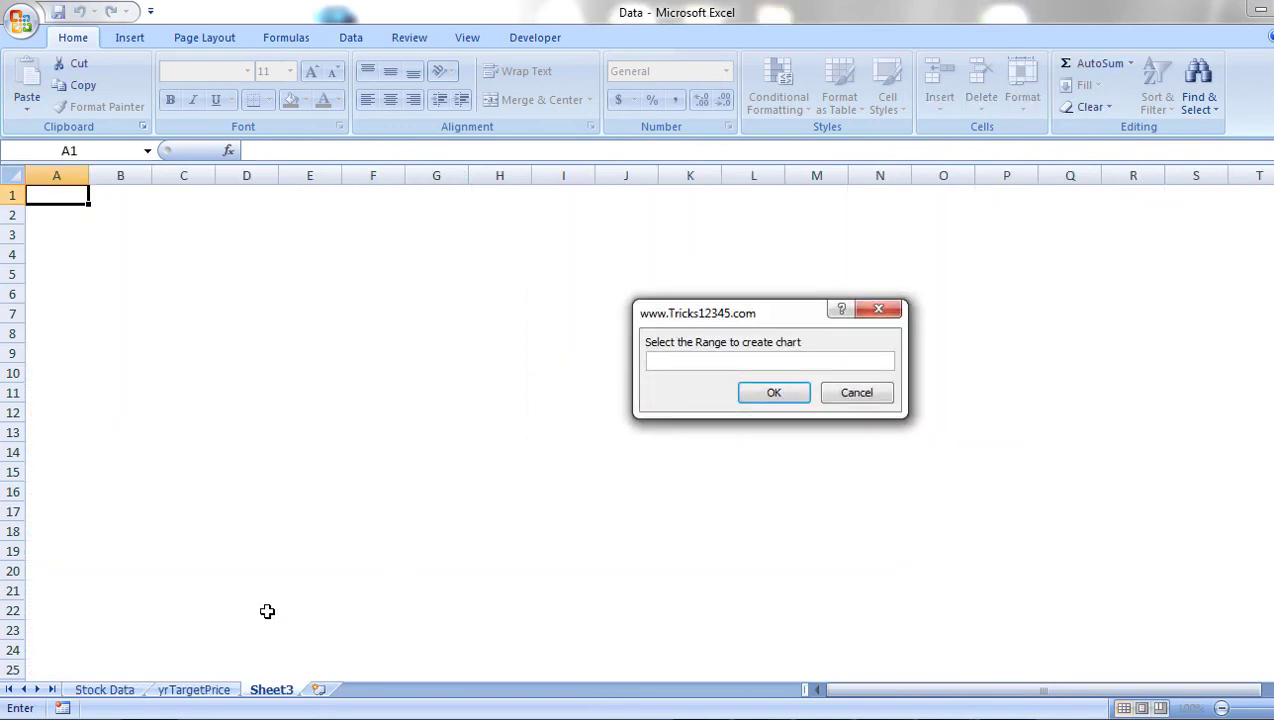
click(100, 692)
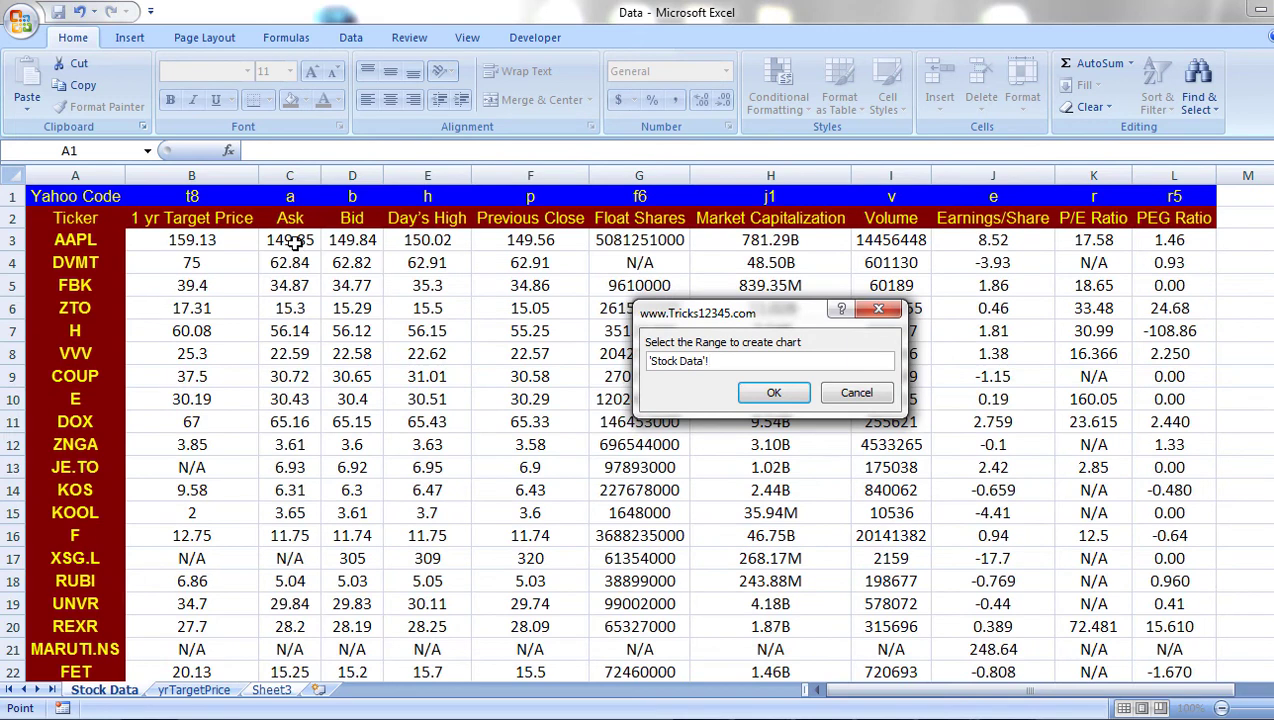
drag(290, 241, 312, 441)
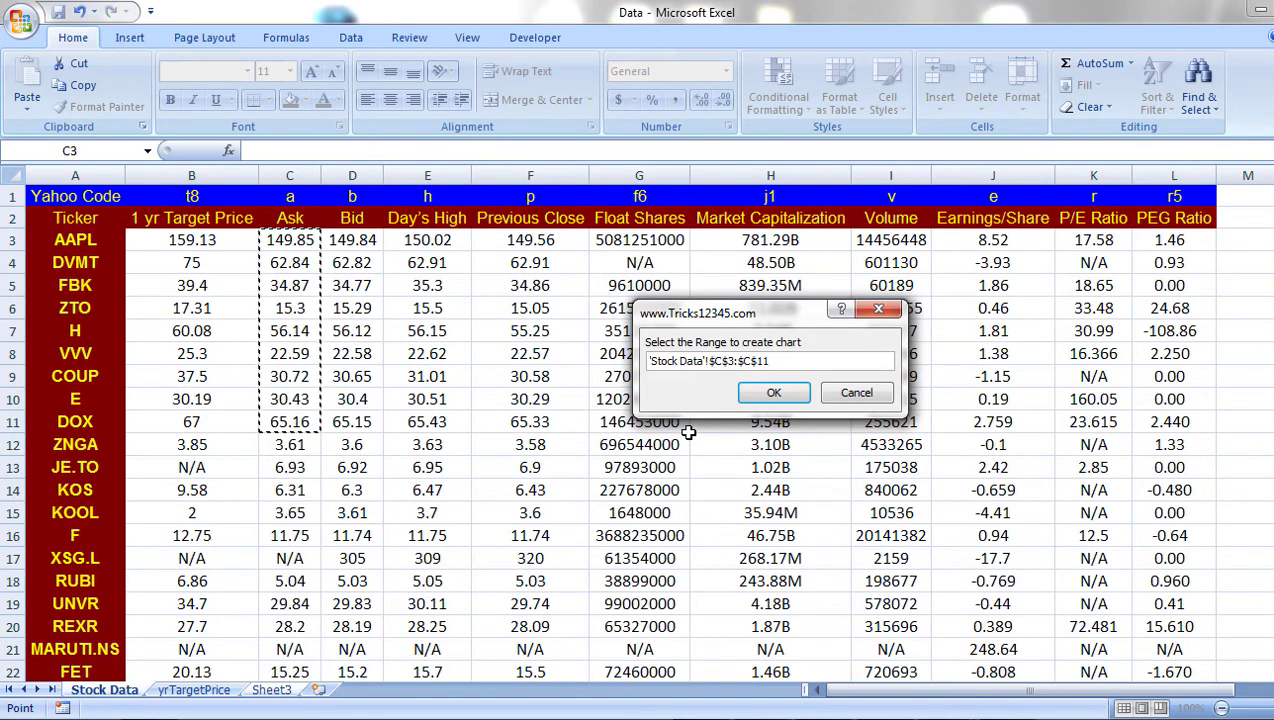
click(760, 400)
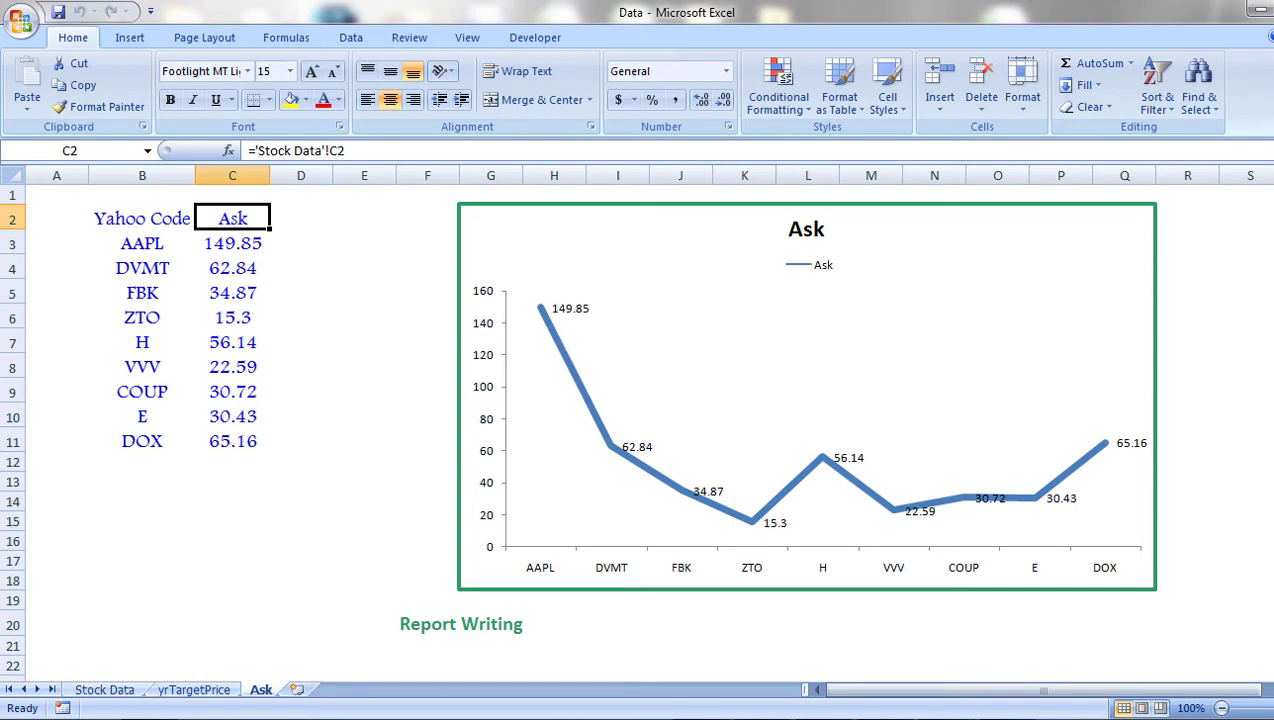
click(946, 718)
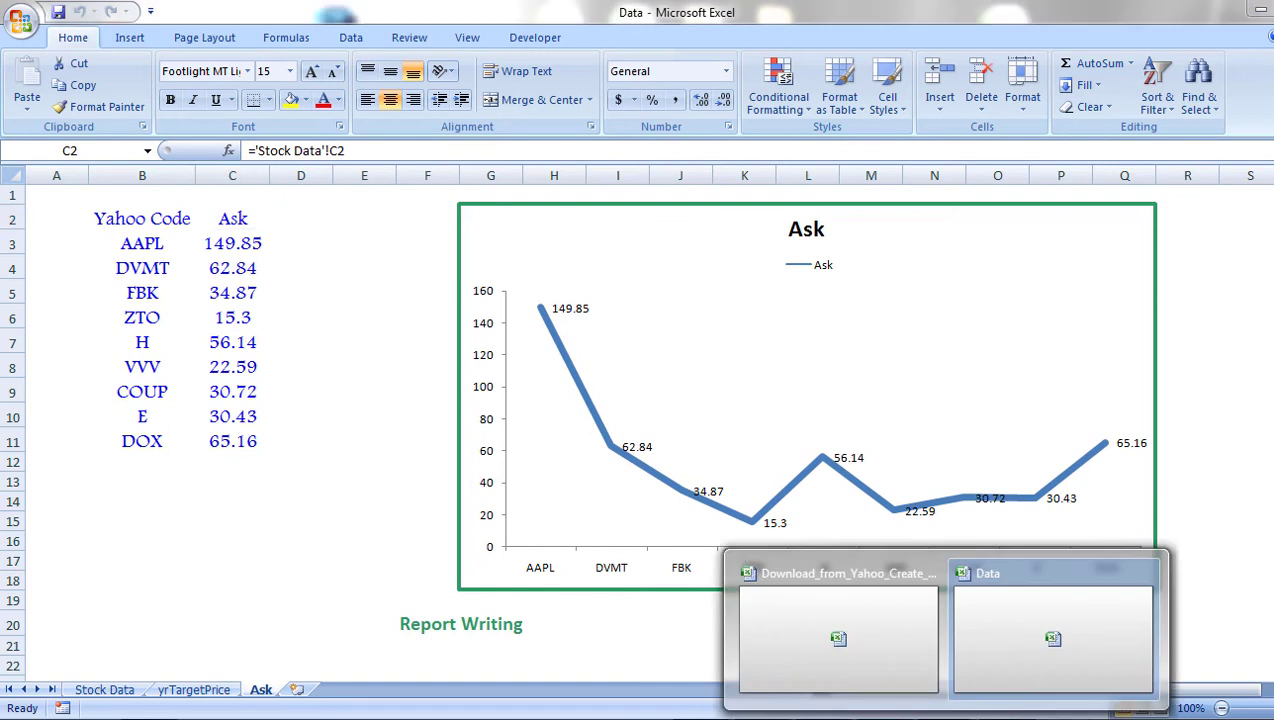
click(872, 654)
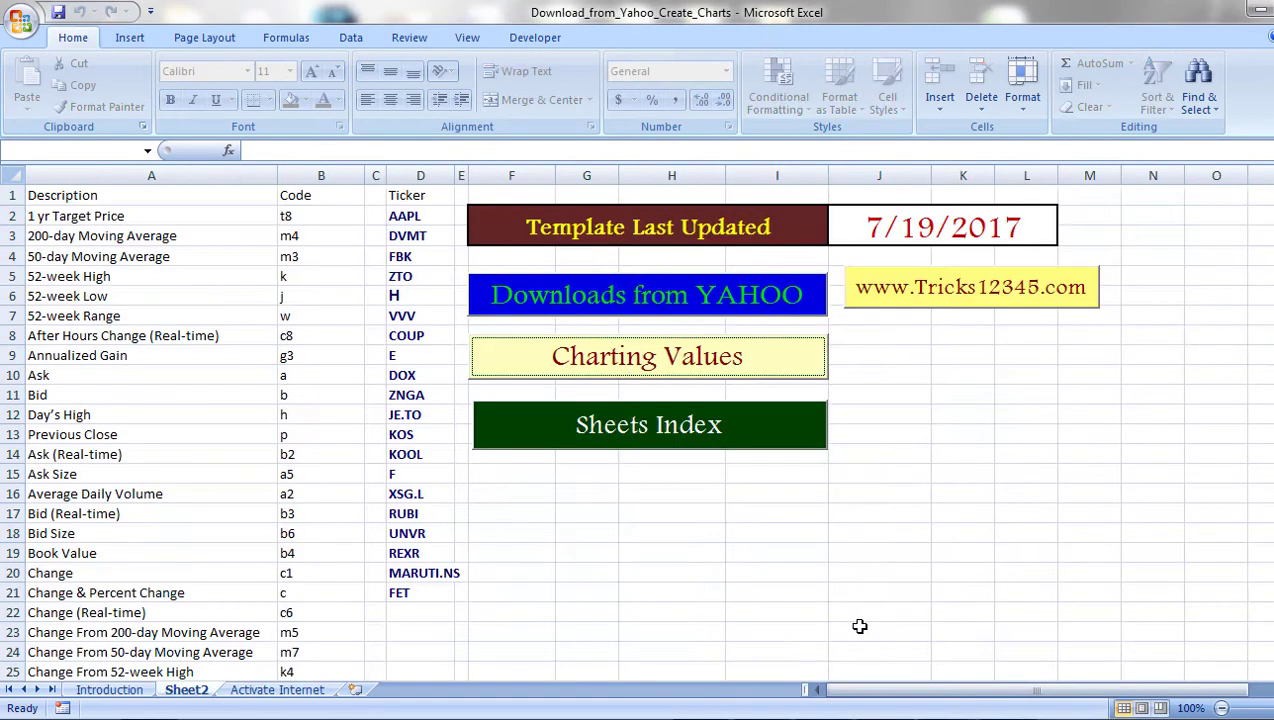
Bar-chart the Bid prices in 'Stock Data'!D7:D15 (H to KOOL), then return to the template workbook
click(620, 362)
click(772, 334)
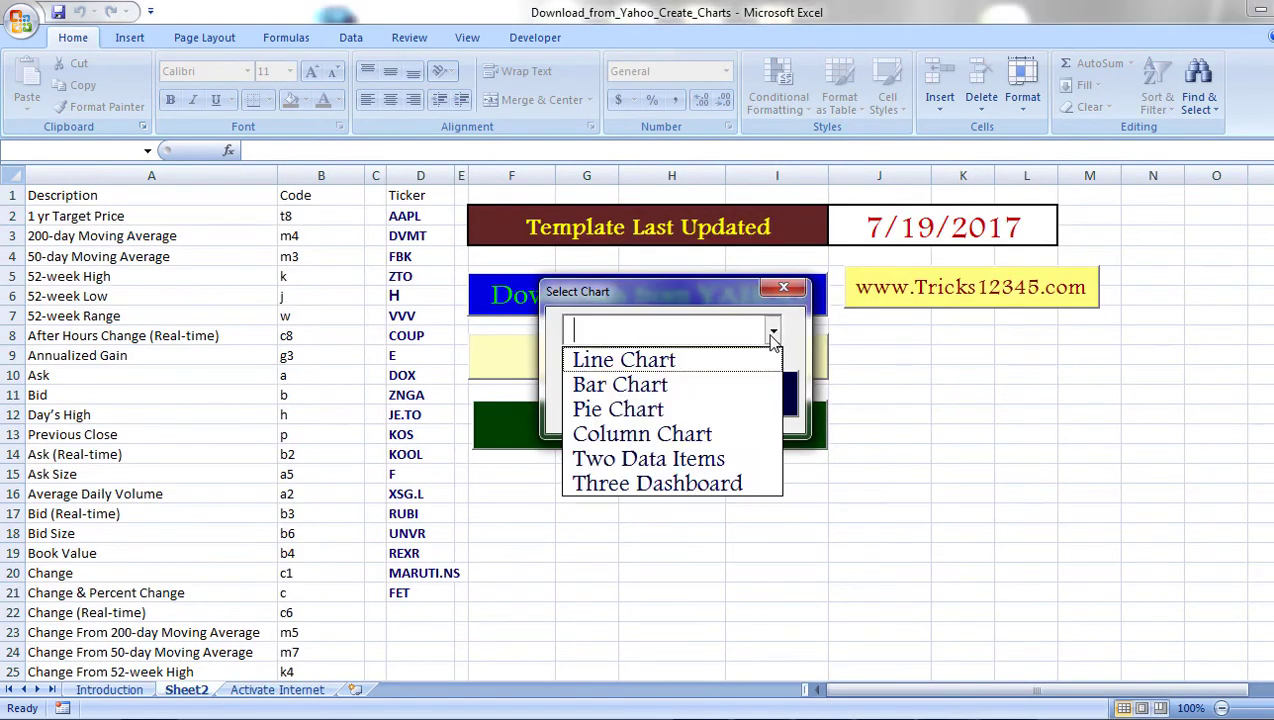
click(700, 393)
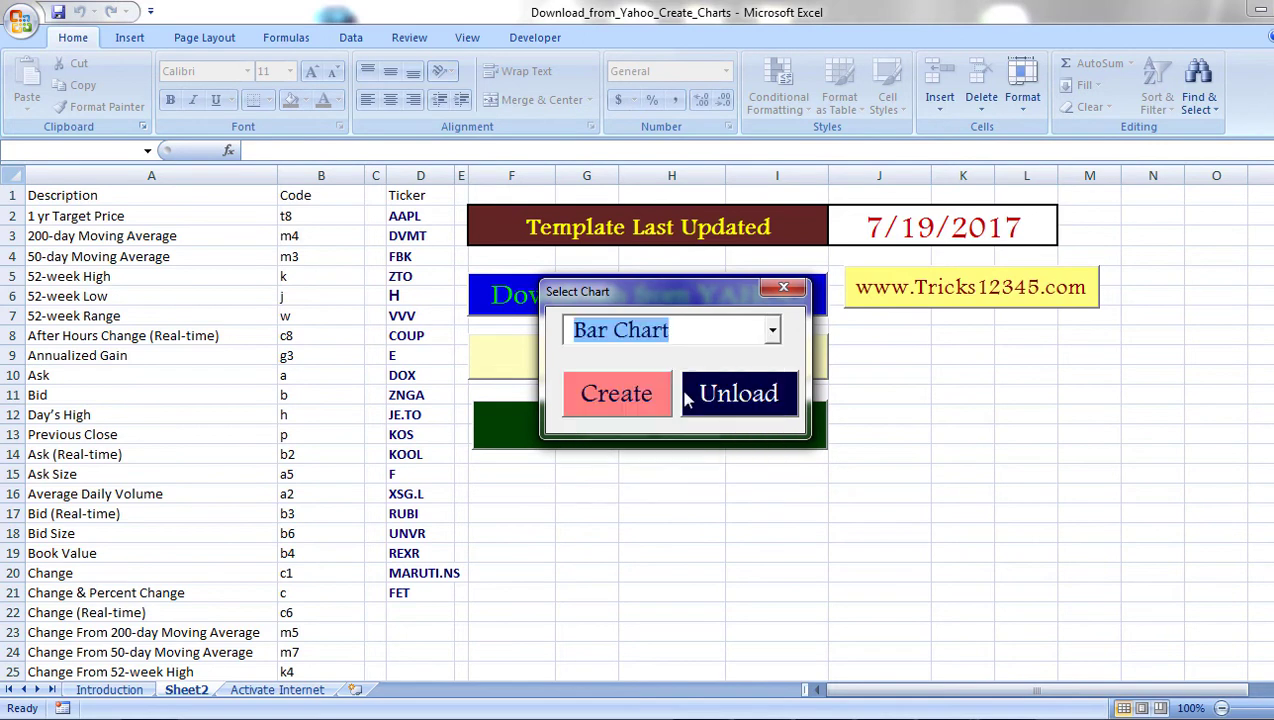
click(612, 400)
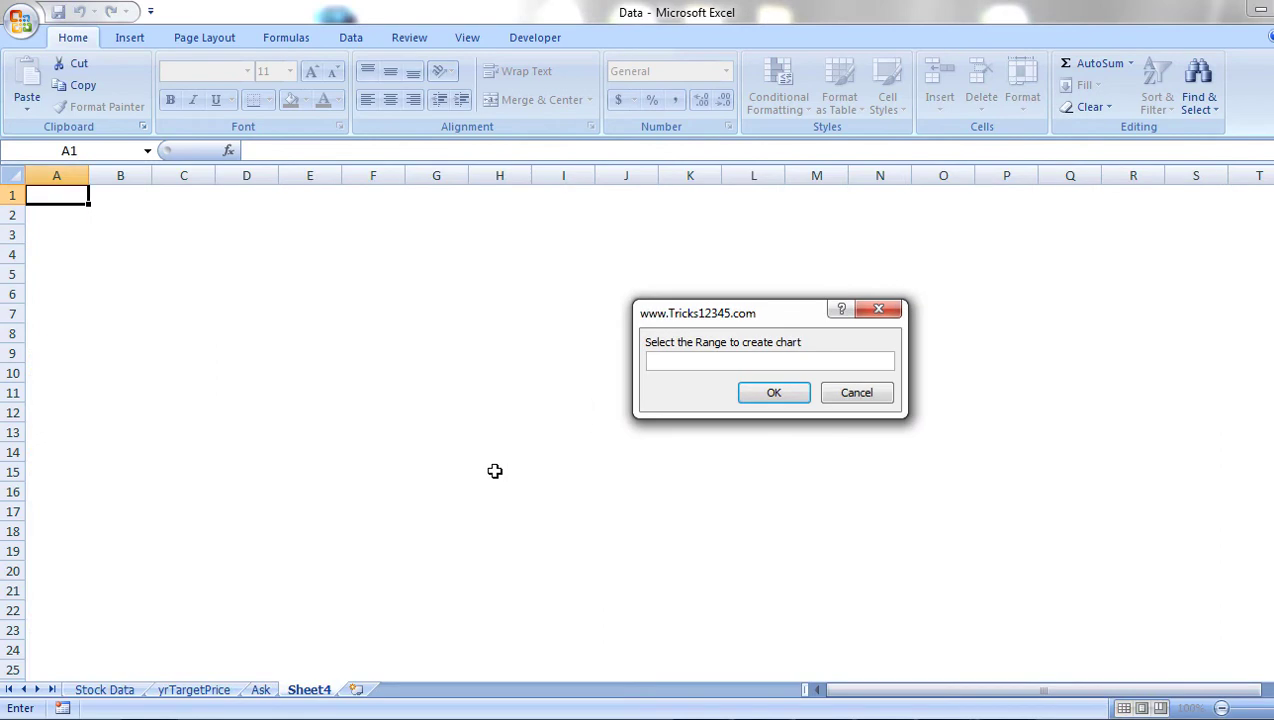
click(110, 690)
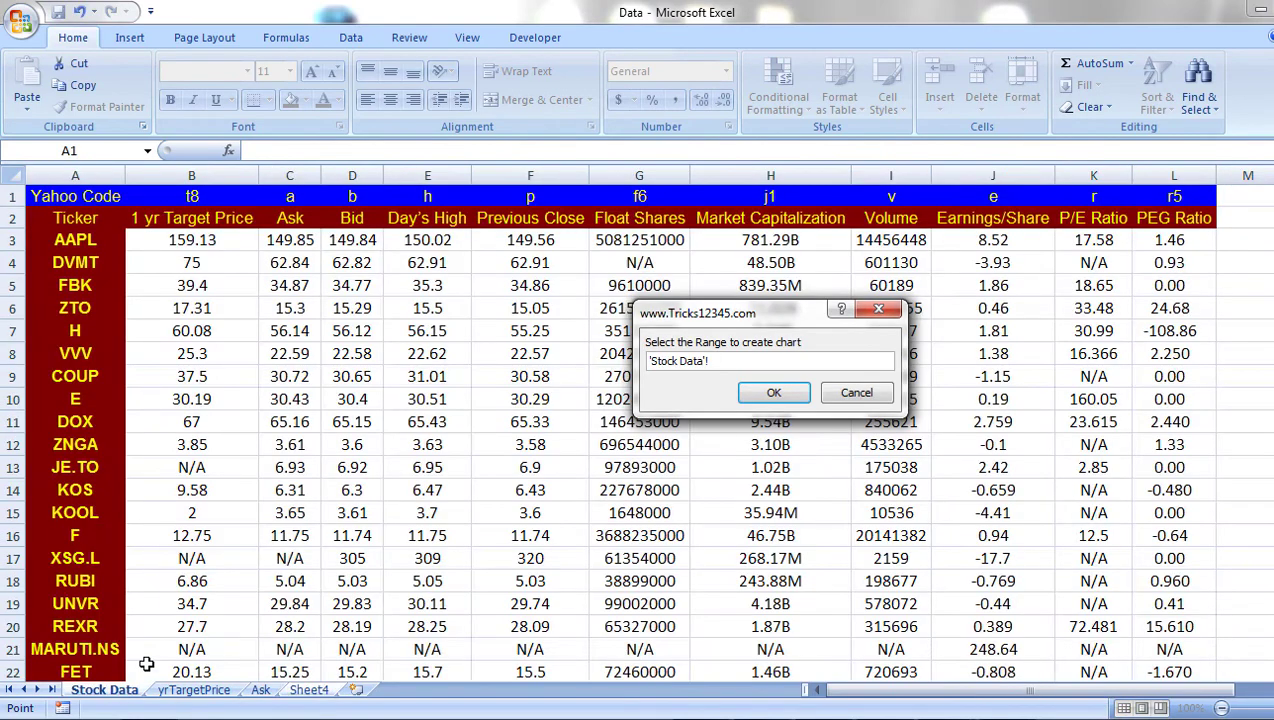
drag(354, 330, 355, 522)
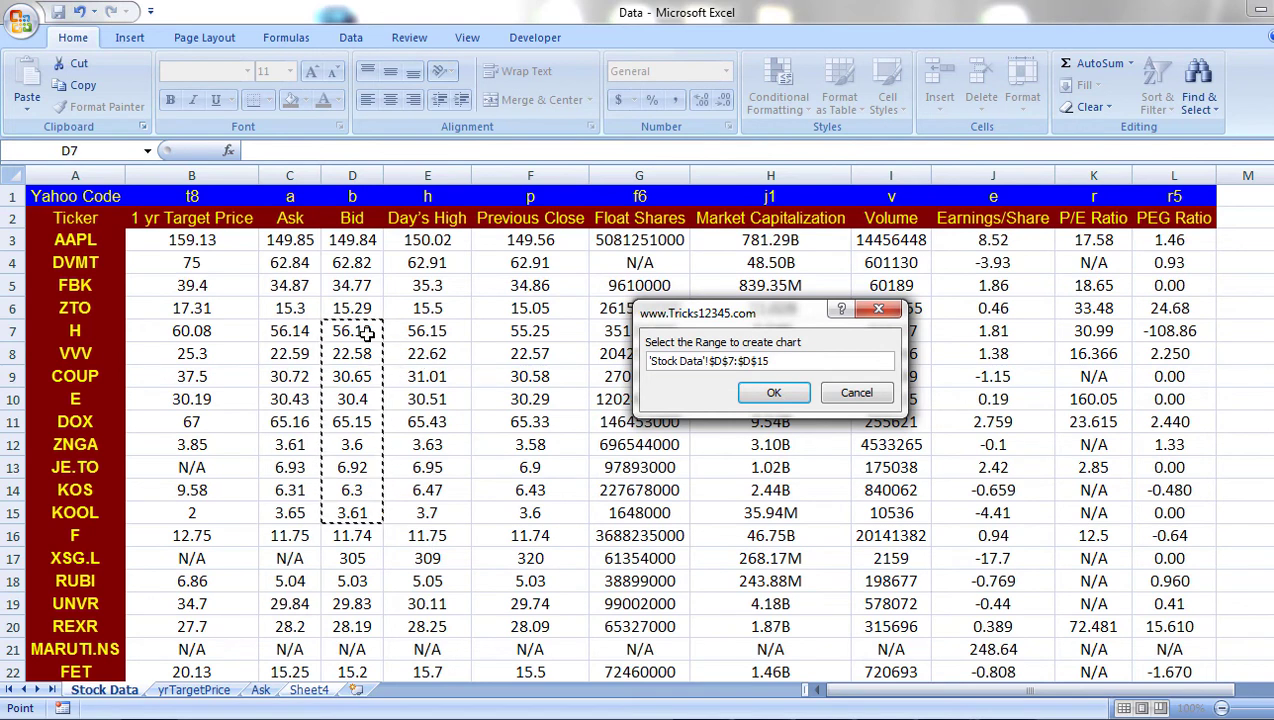
click(768, 393)
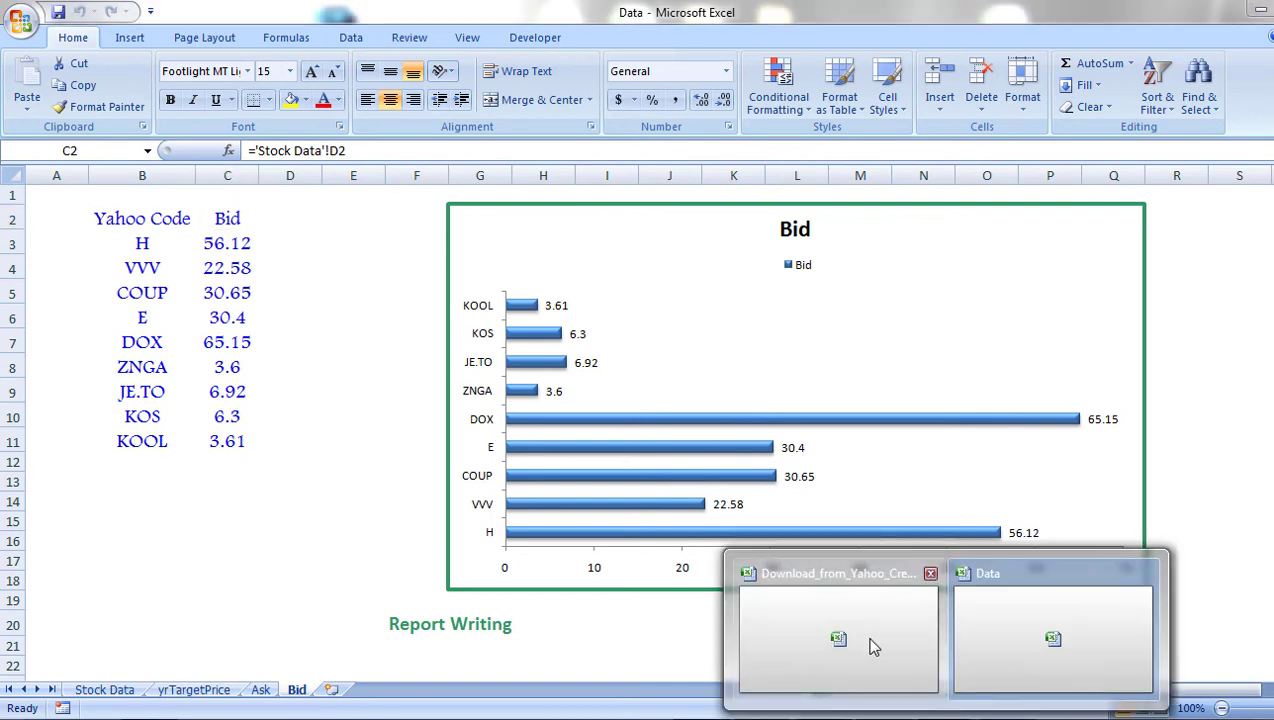
click(872, 640)
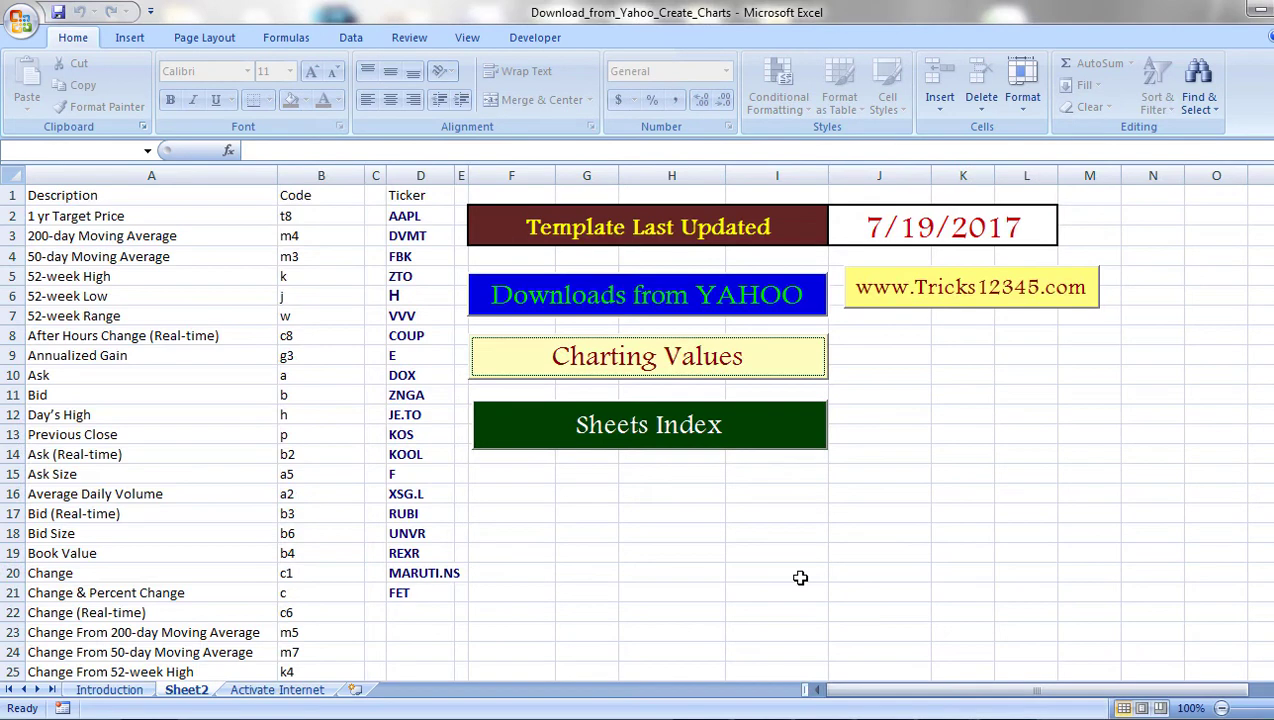
Bar-chart the Day's High values in 'Stock Data'!E5:E16 (FBK to F), then return to the template
click(628, 378)
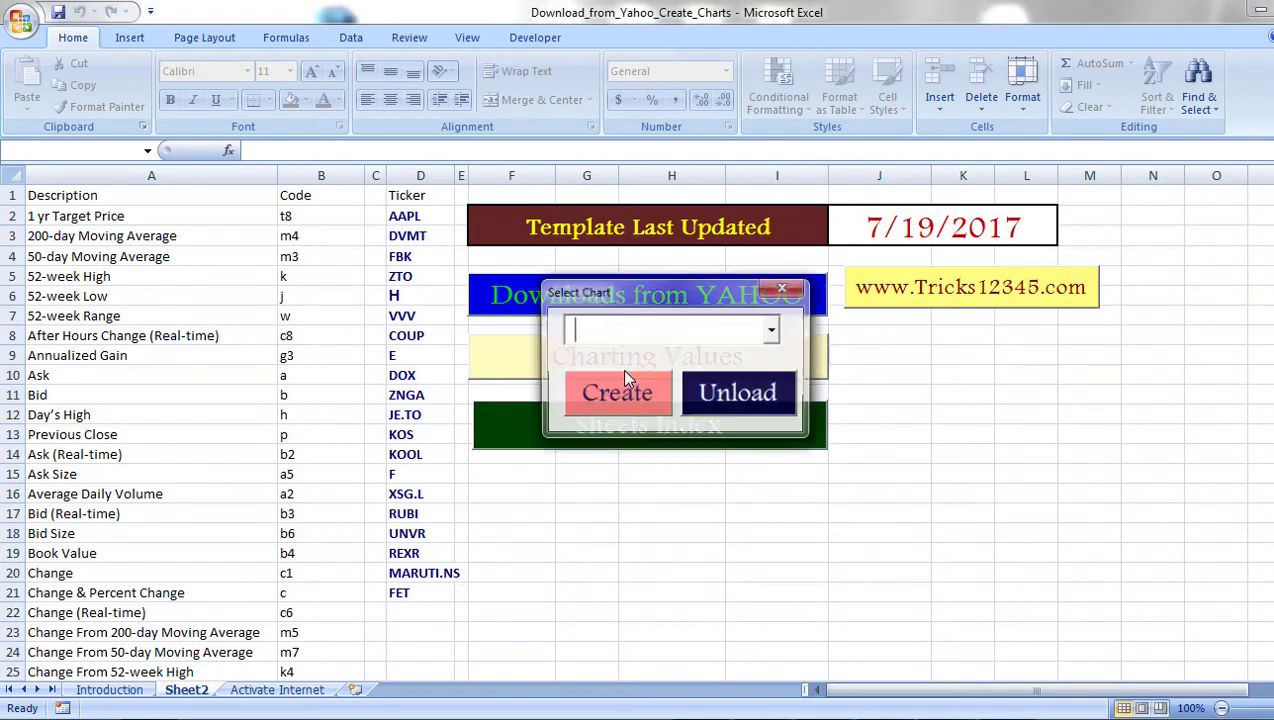
click(771, 336)
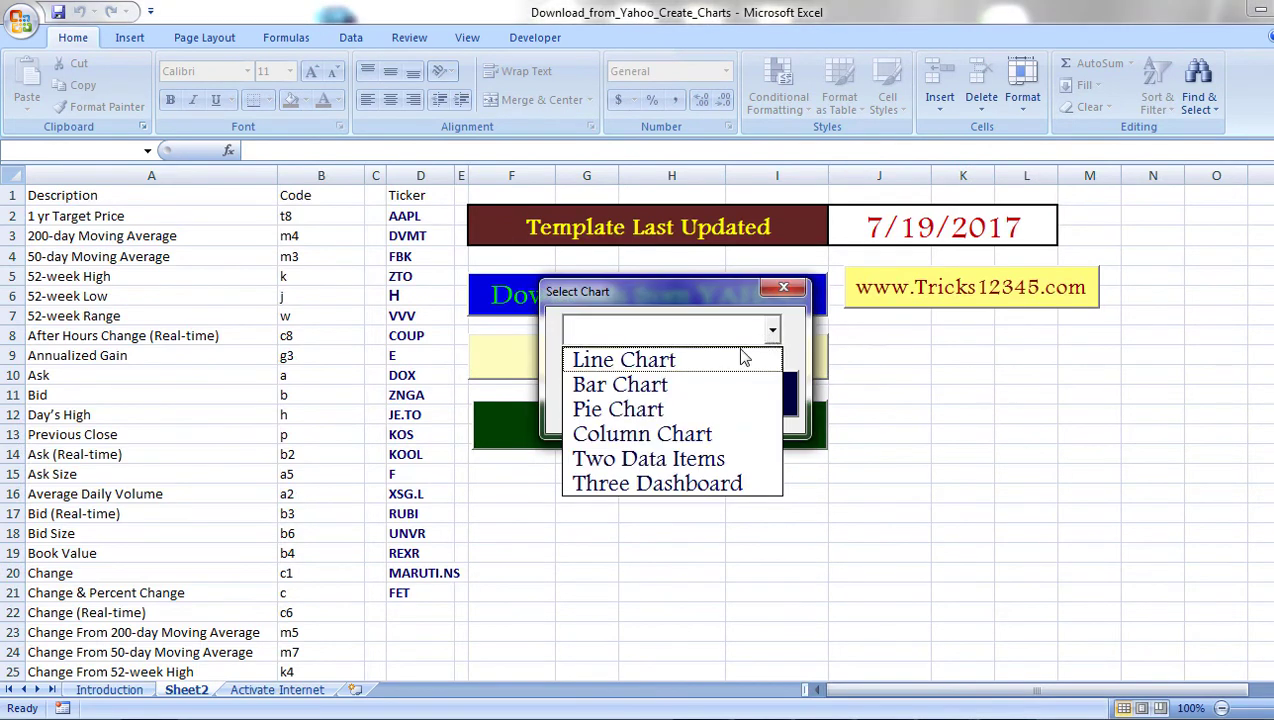
click(680, 390)
click(638, 402)
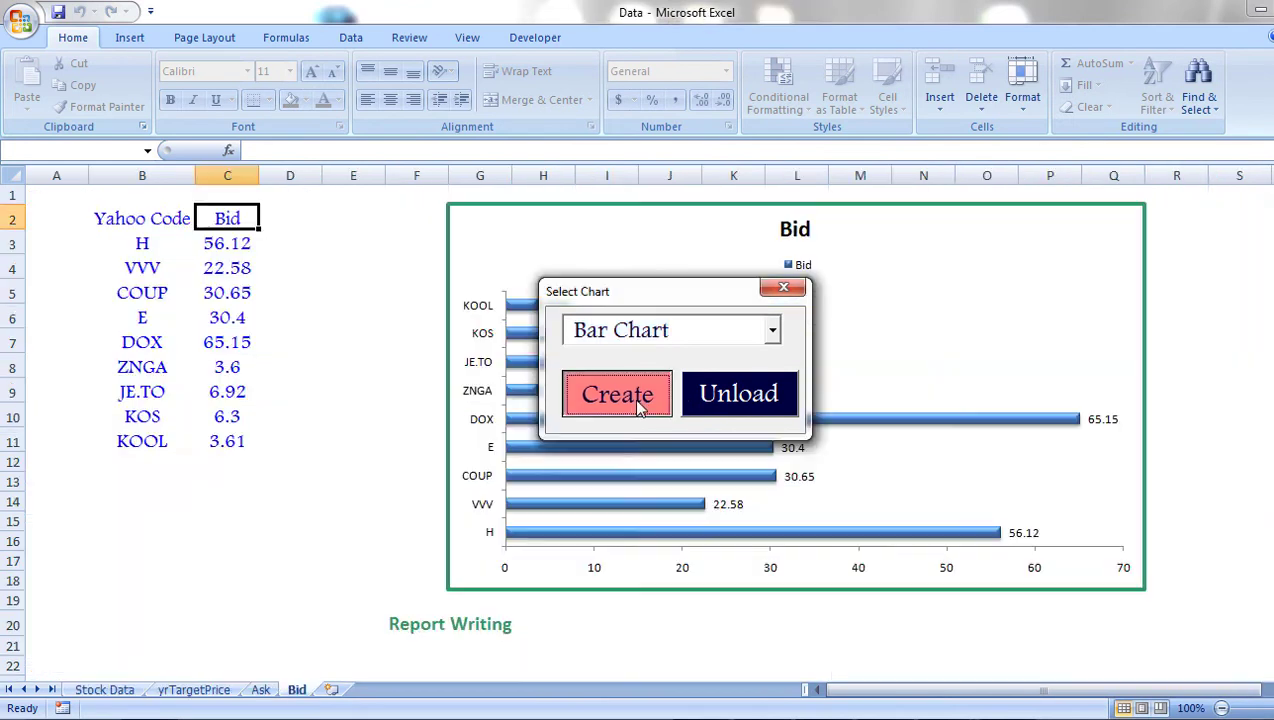
click(100, 691)
drag(427, 286, 442, 521)
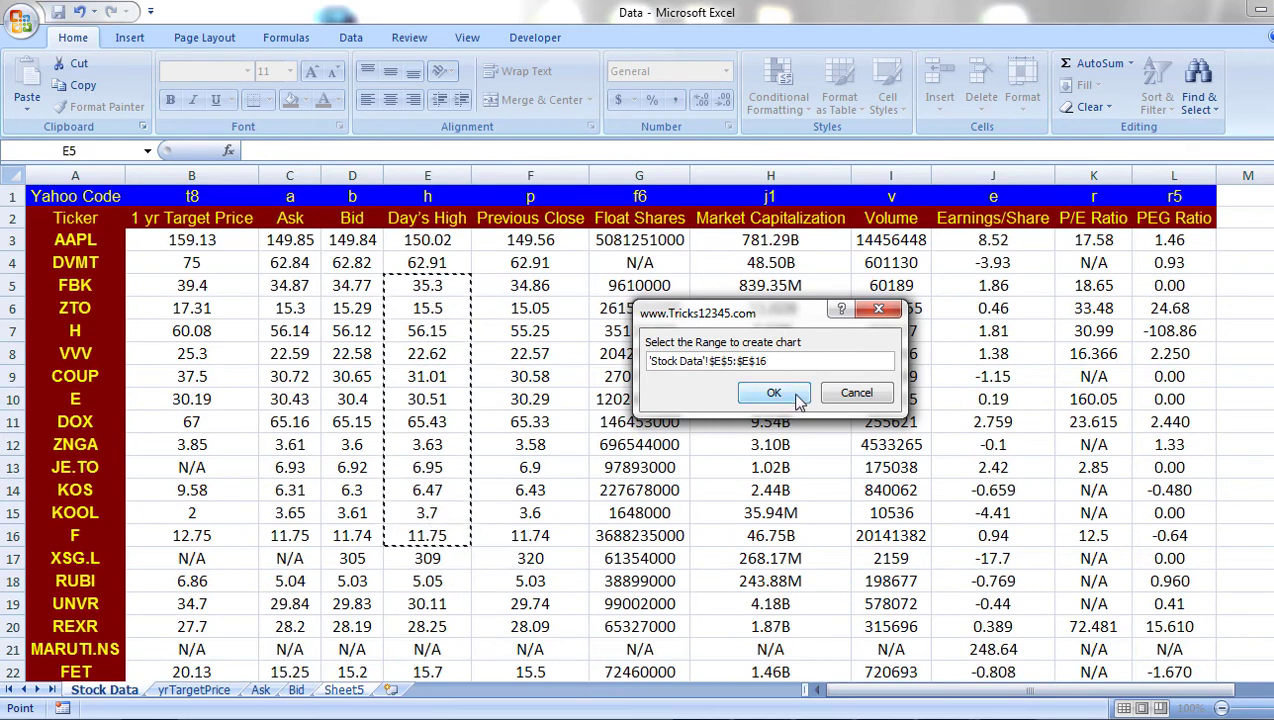
click(786, 392)
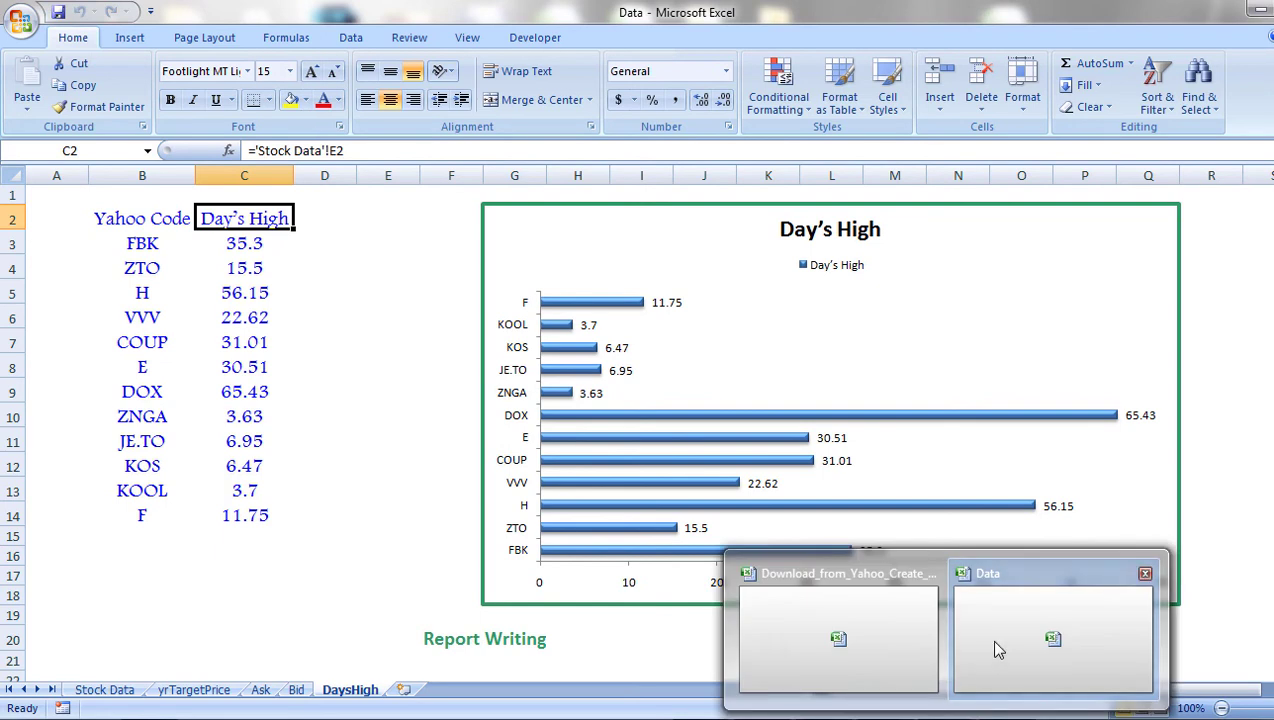
click(850, 638)
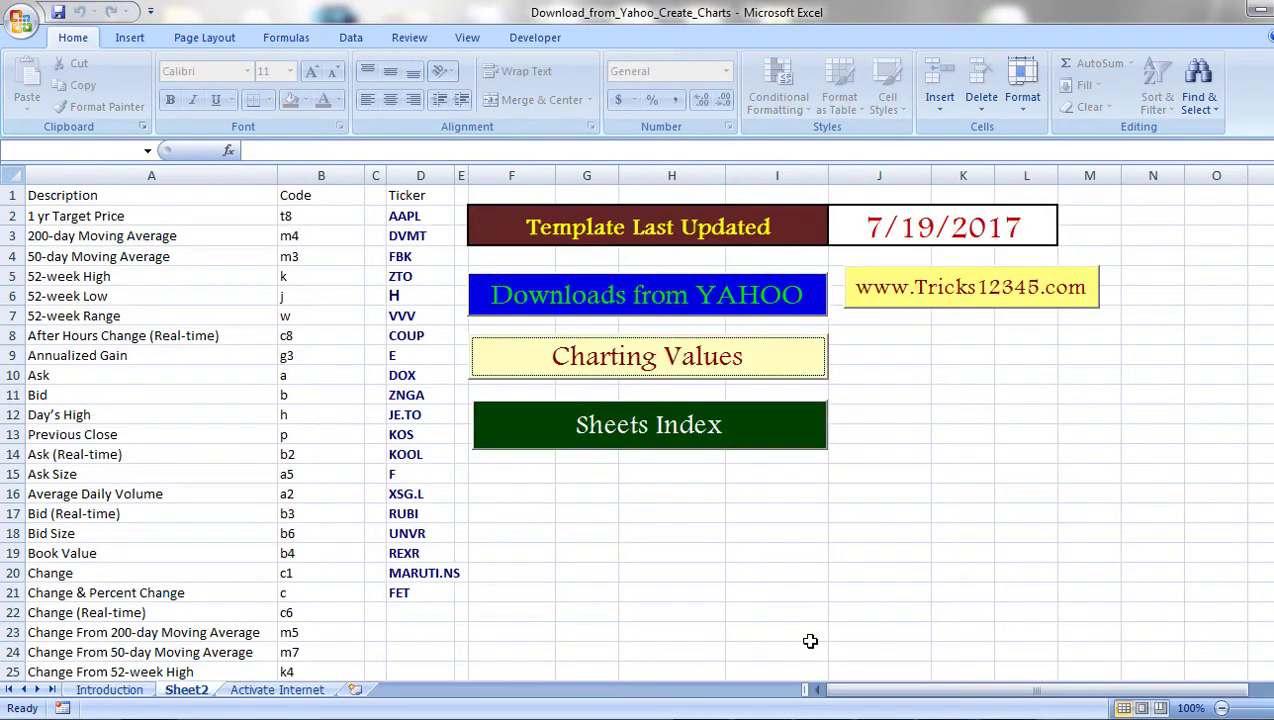
Create a pie chart of Previous Close values in 'Stock Data'!F10:F18, tickers E through RUBI
click(686, 370)
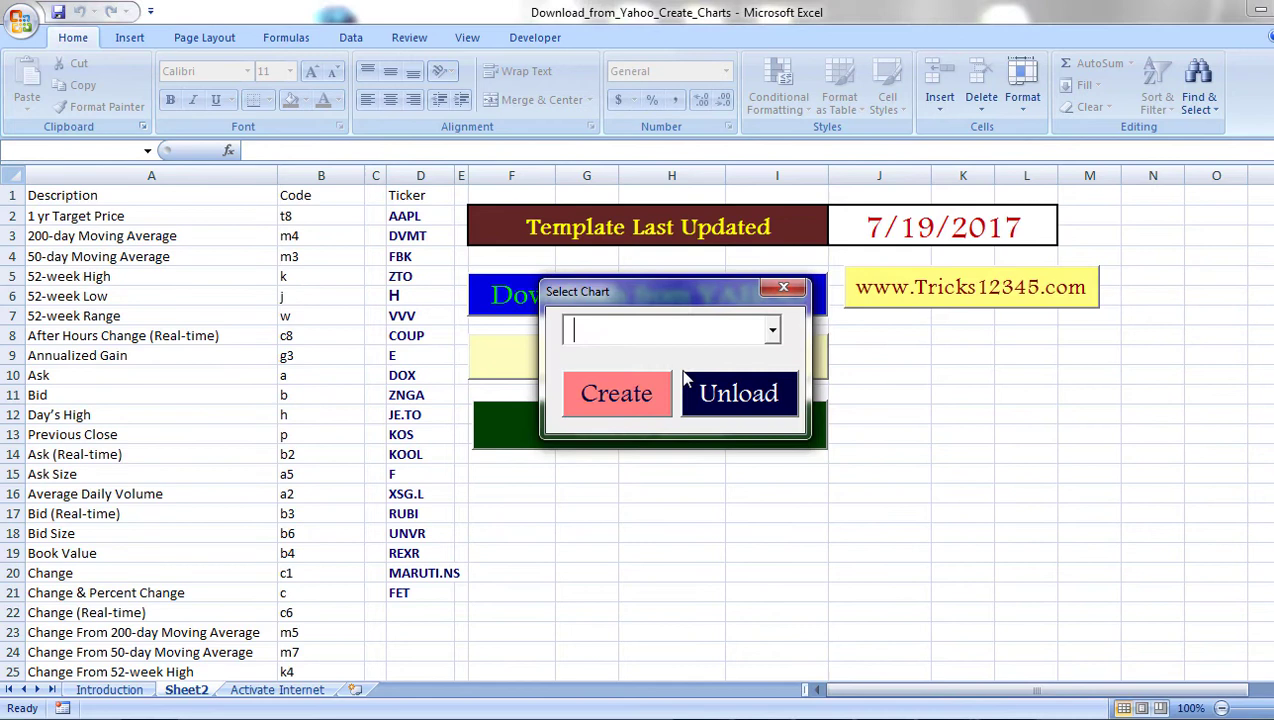
click(771, 335)
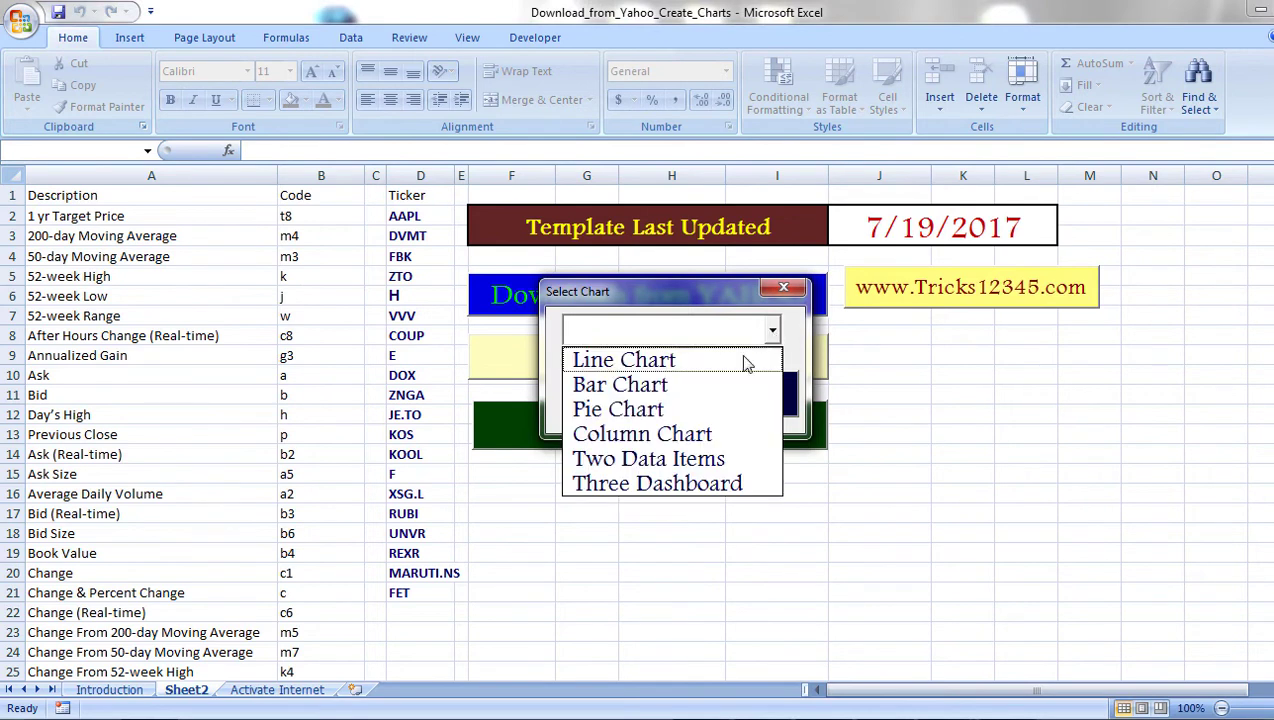
click(705, 409)
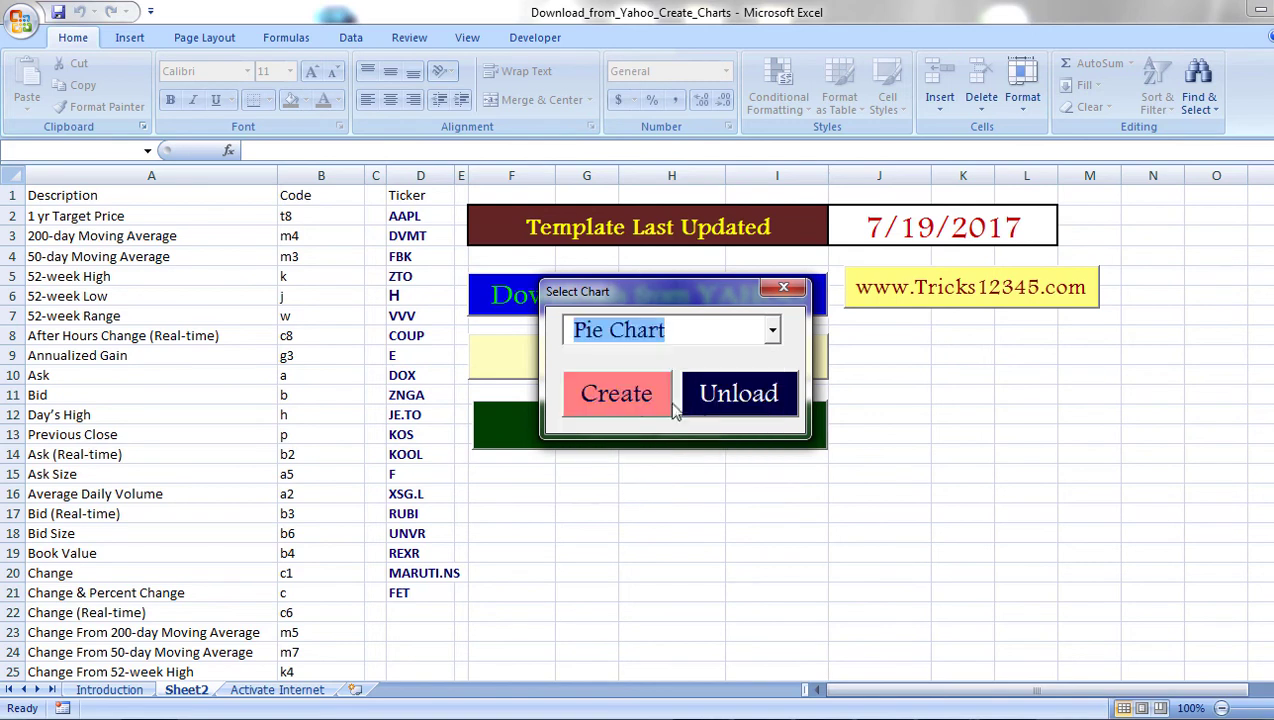
click(637, 405)
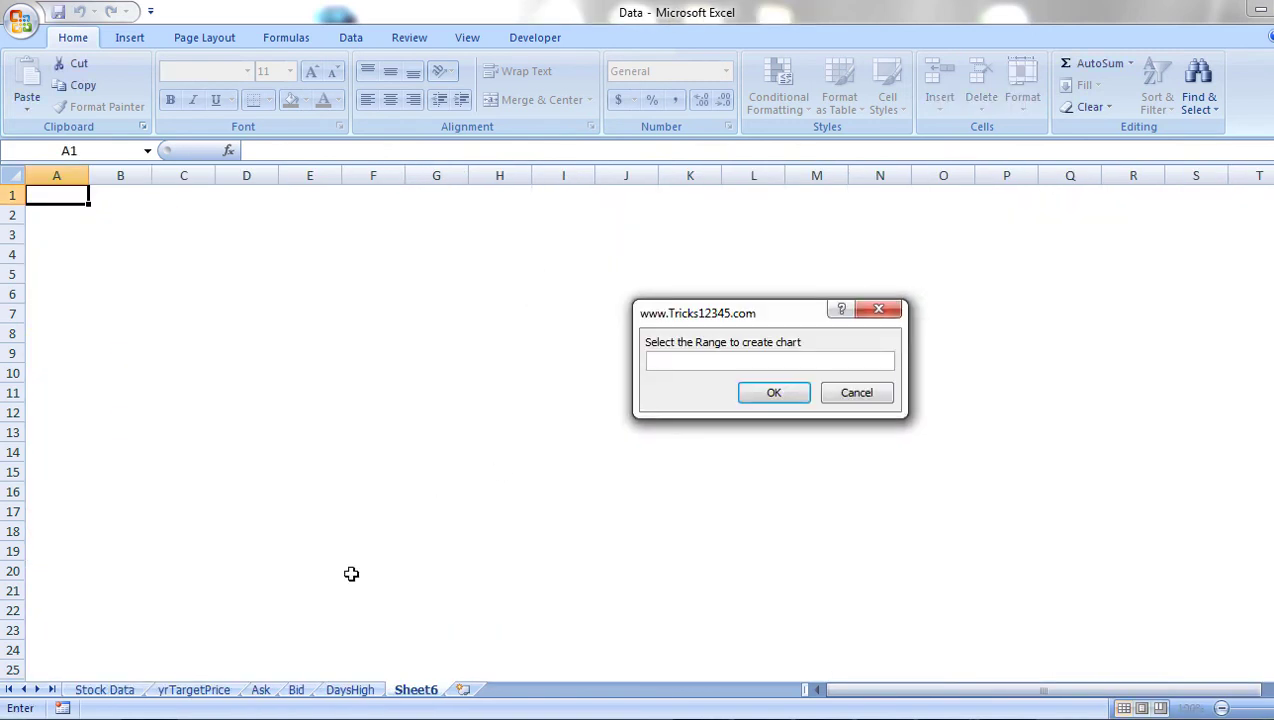
click(104, 690)
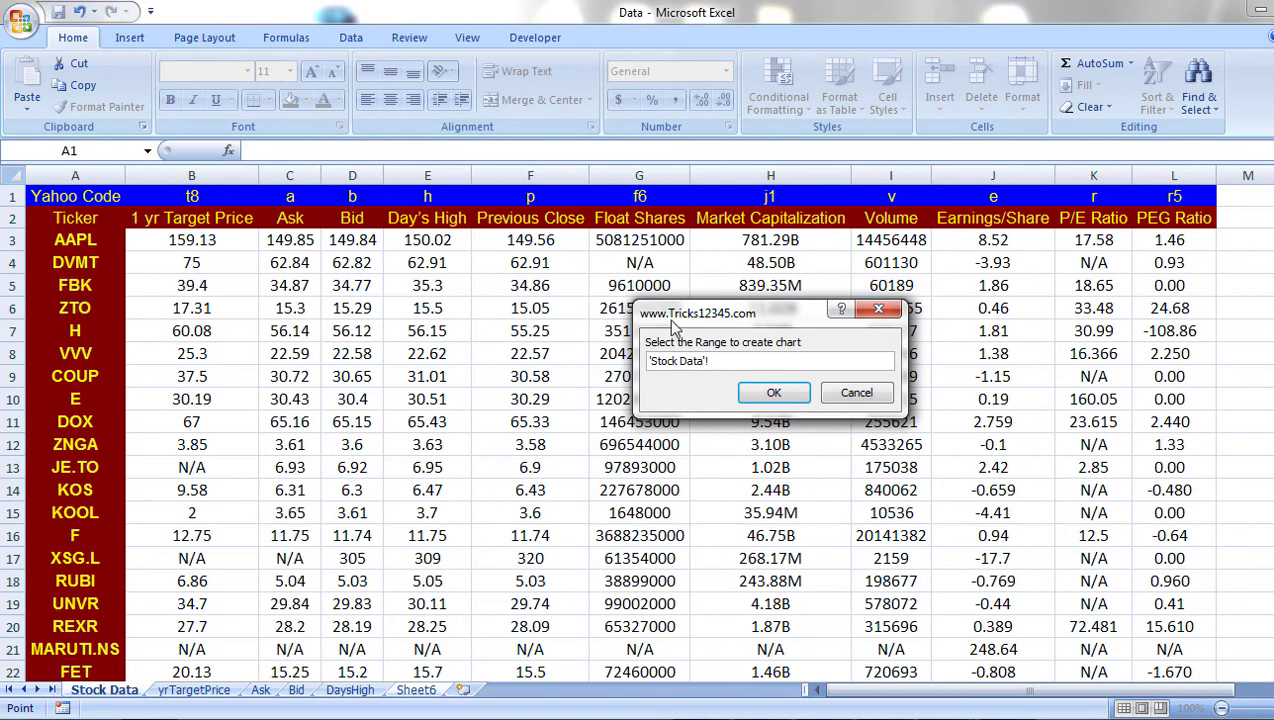
drag(677, 325, 807, 319)
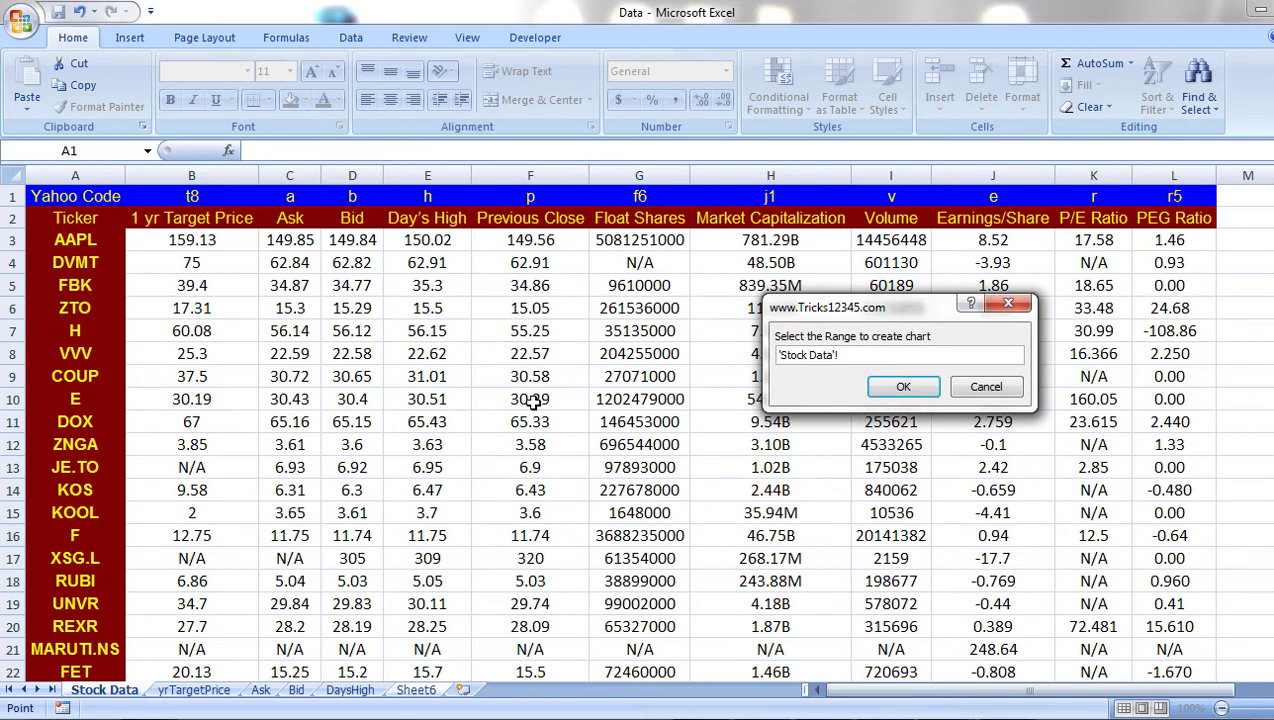
drag(531, 399, 530, 527)
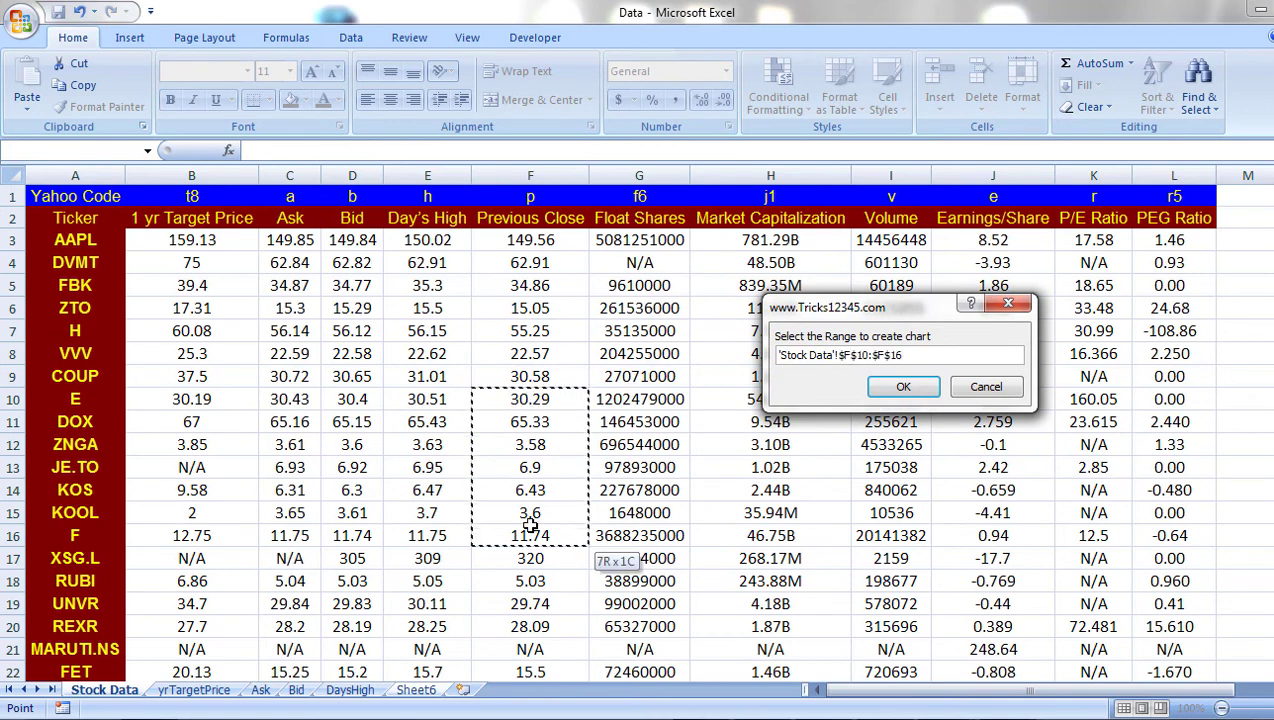
drag(530, 526, 529, 578)
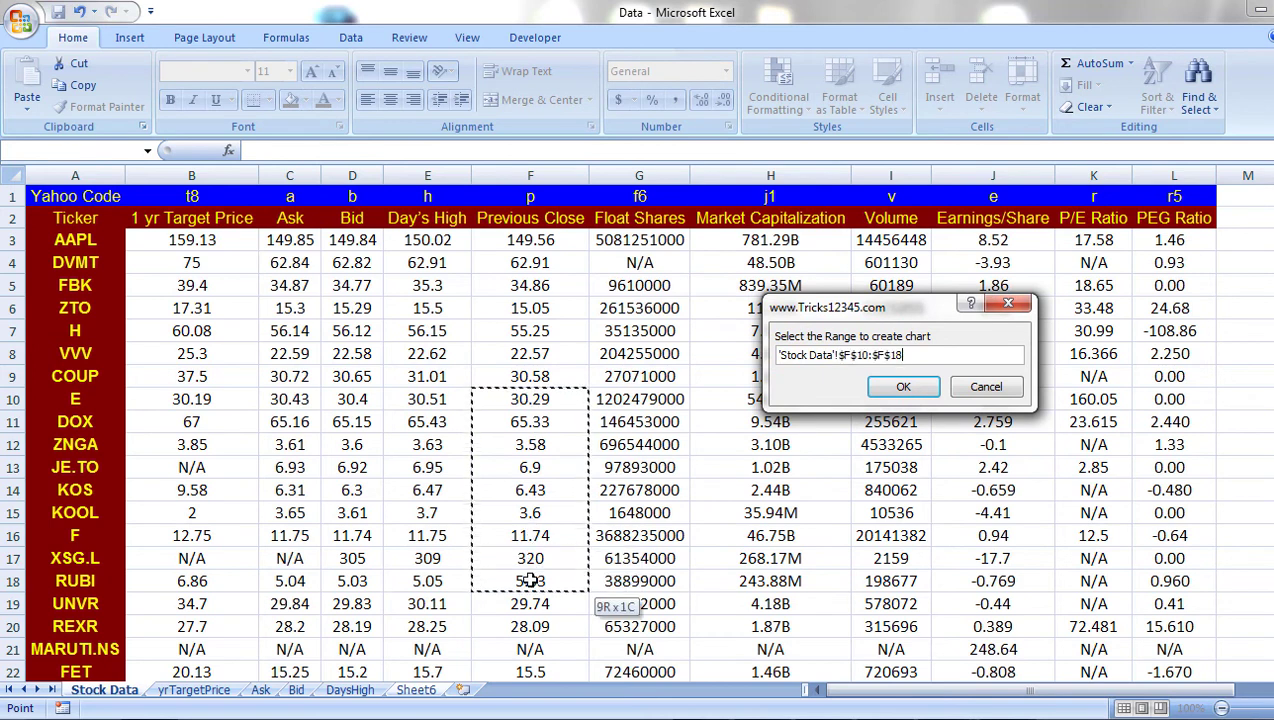
click(906, 397)
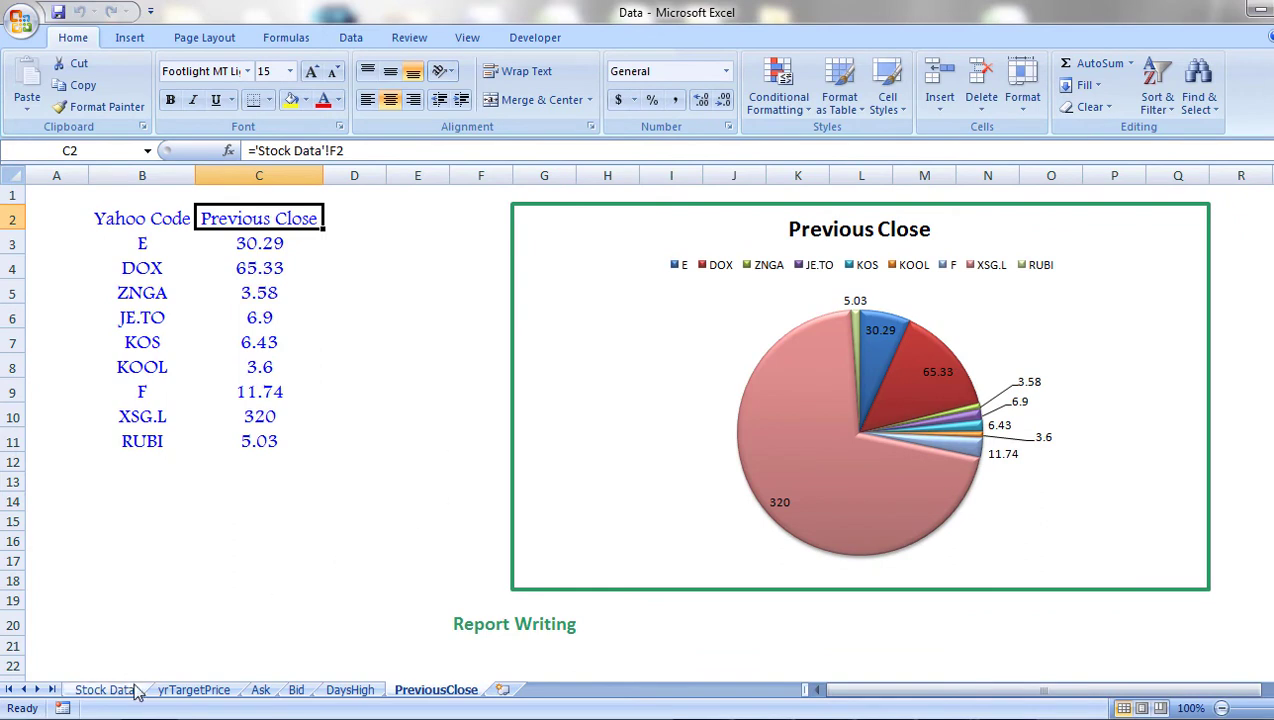
From the template workbook, pie-chart the Float Shares in 'Stock Data'!G10:G18 for E through RUBI
click(945, 715)
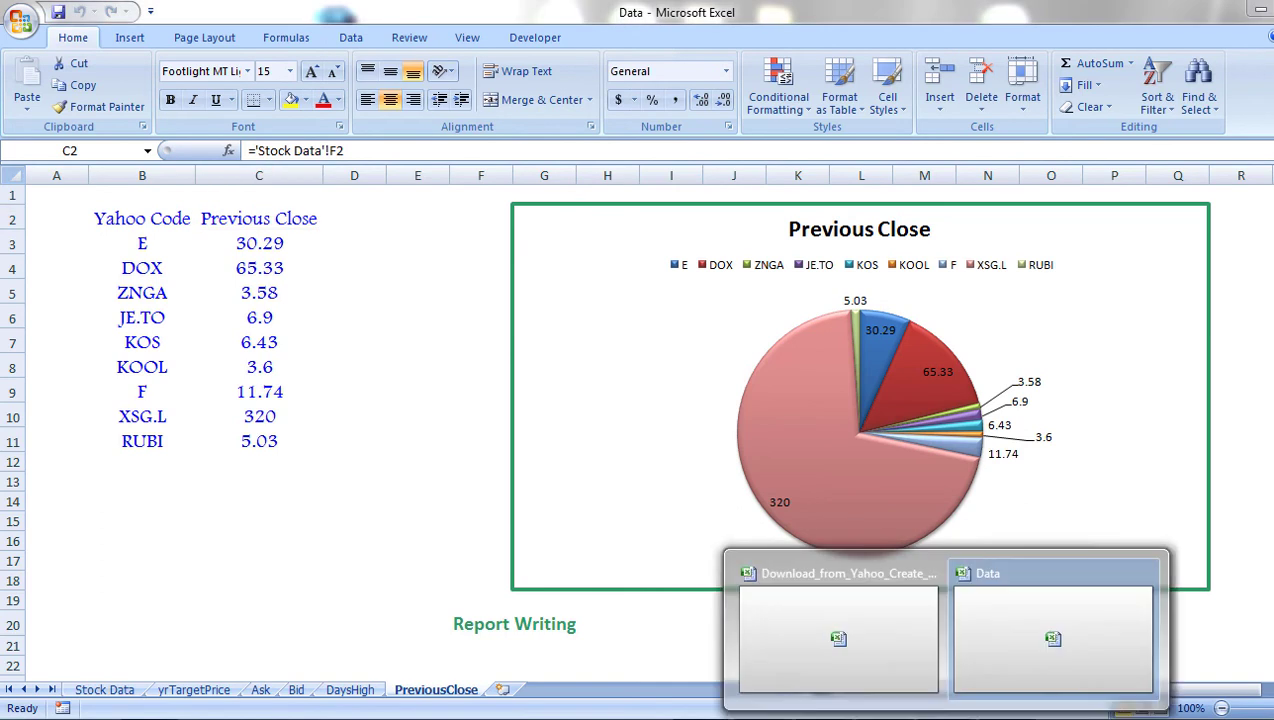
click(858, 643)
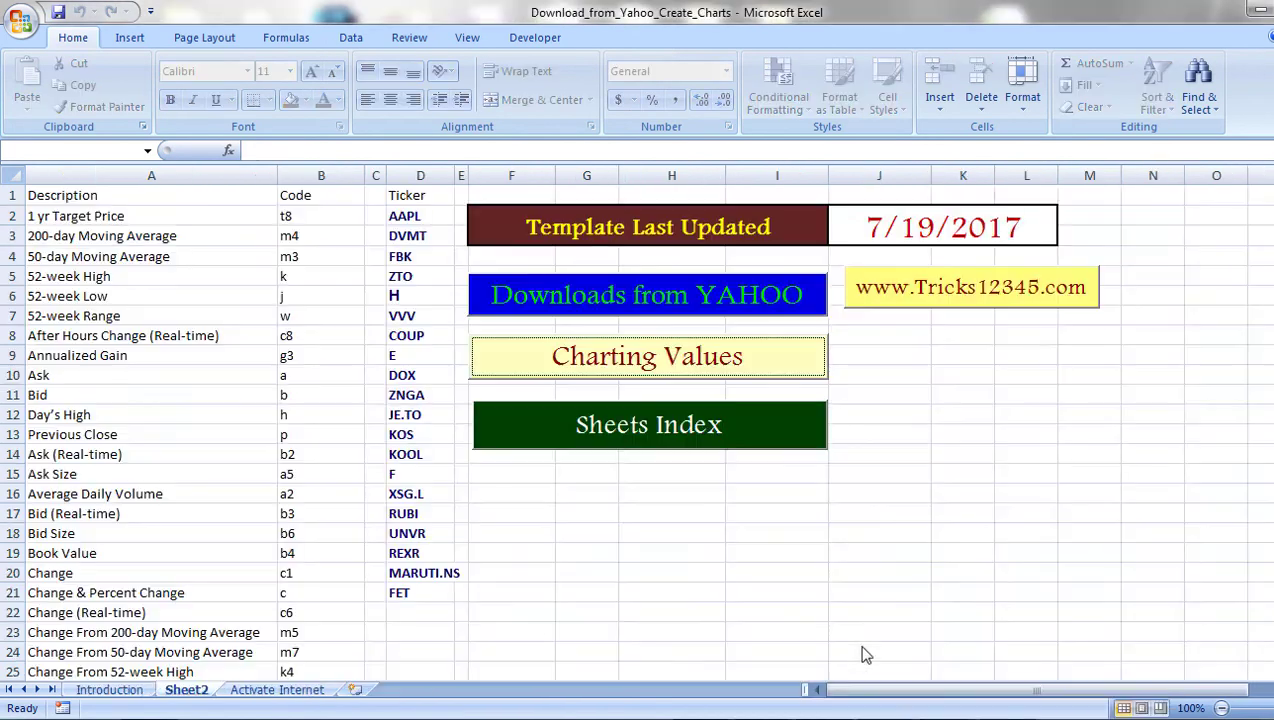
click(679, 372)
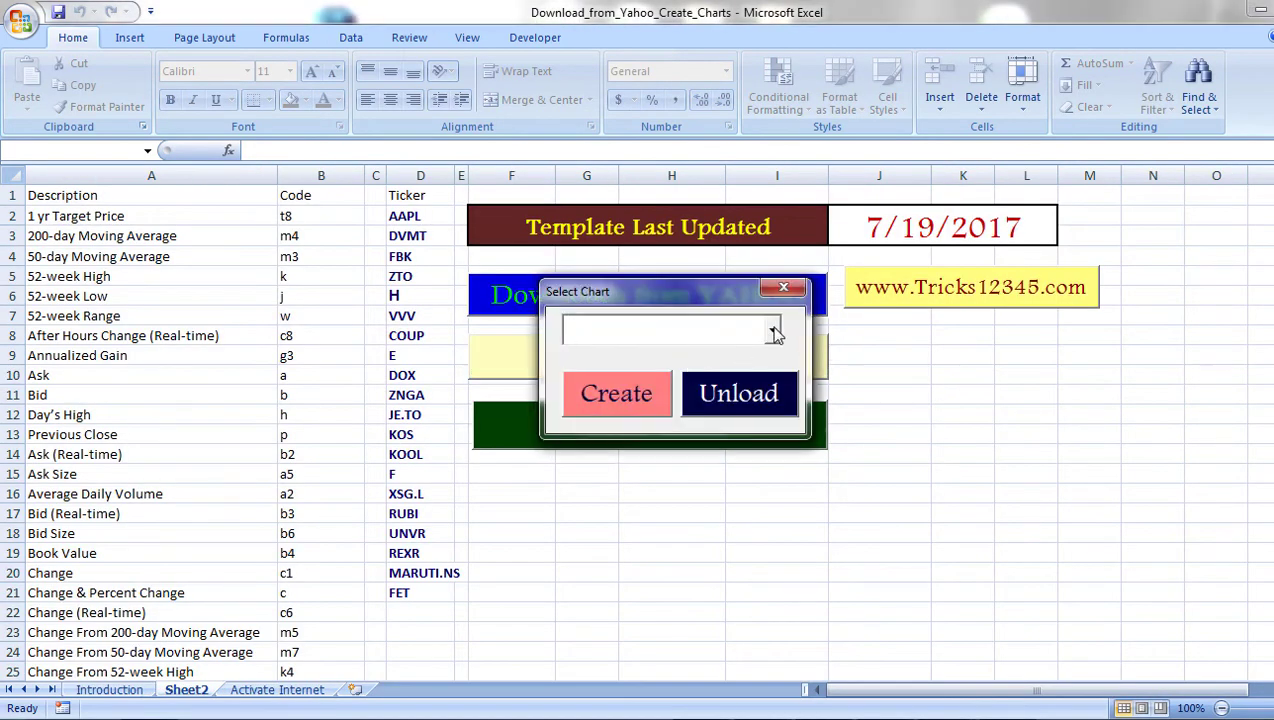
click(772, 330)
click(645, 409)
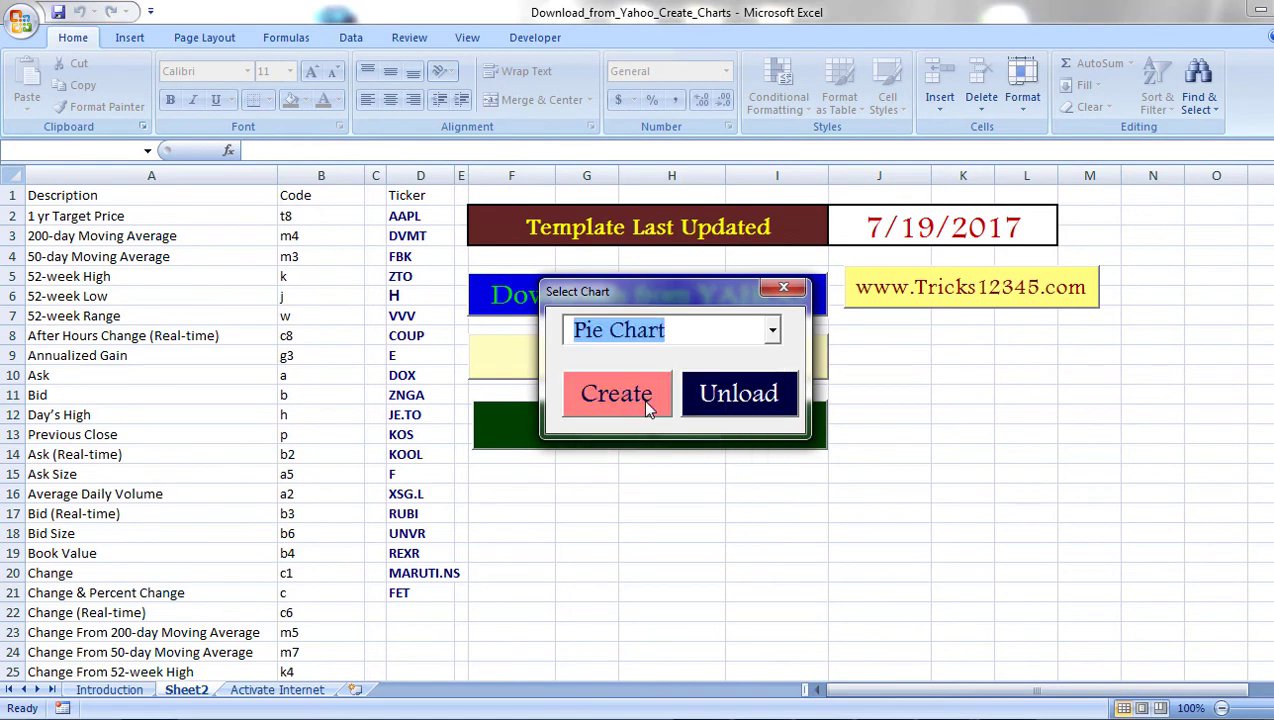
click(645, 400)
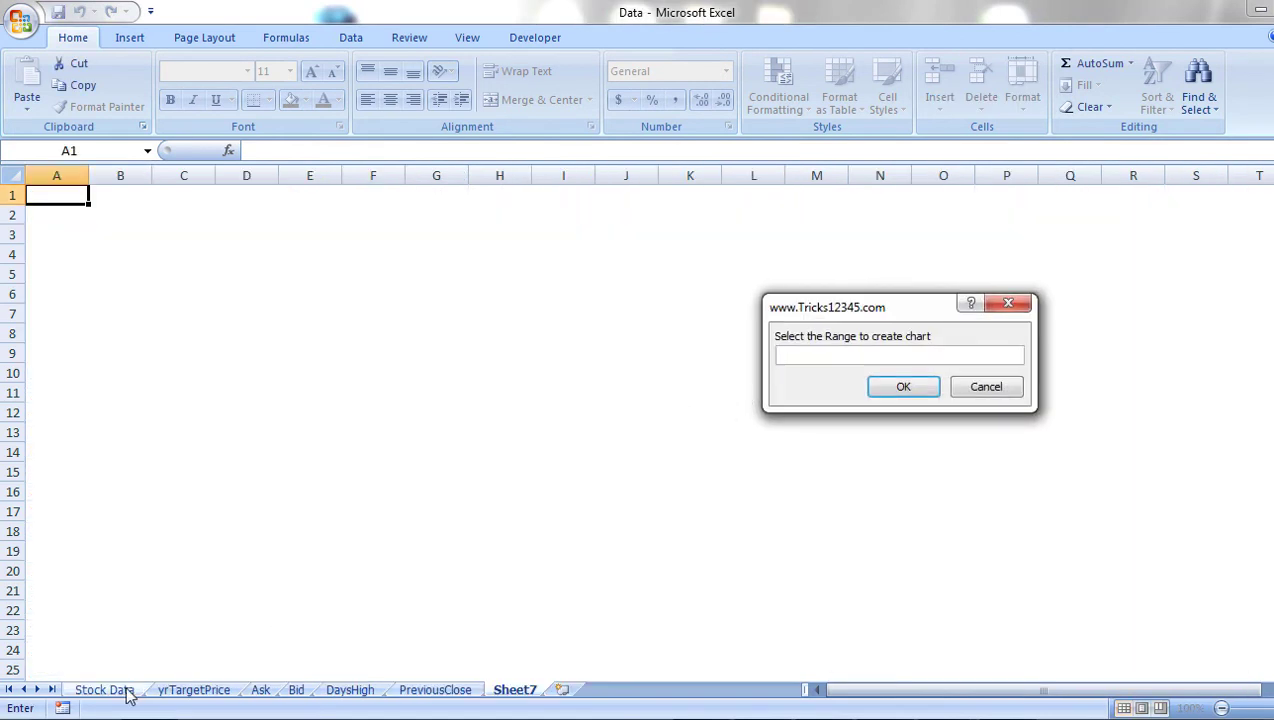
click(126, 690)
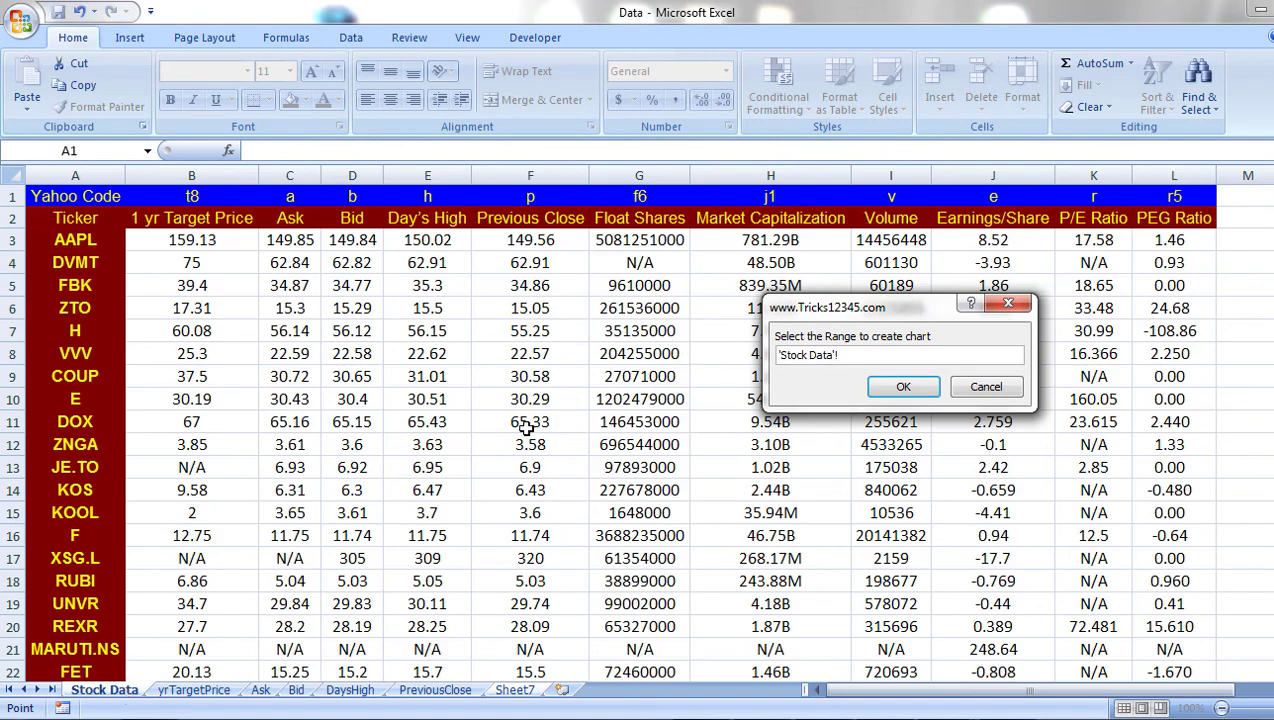
drag(630, 400, 634, 588)
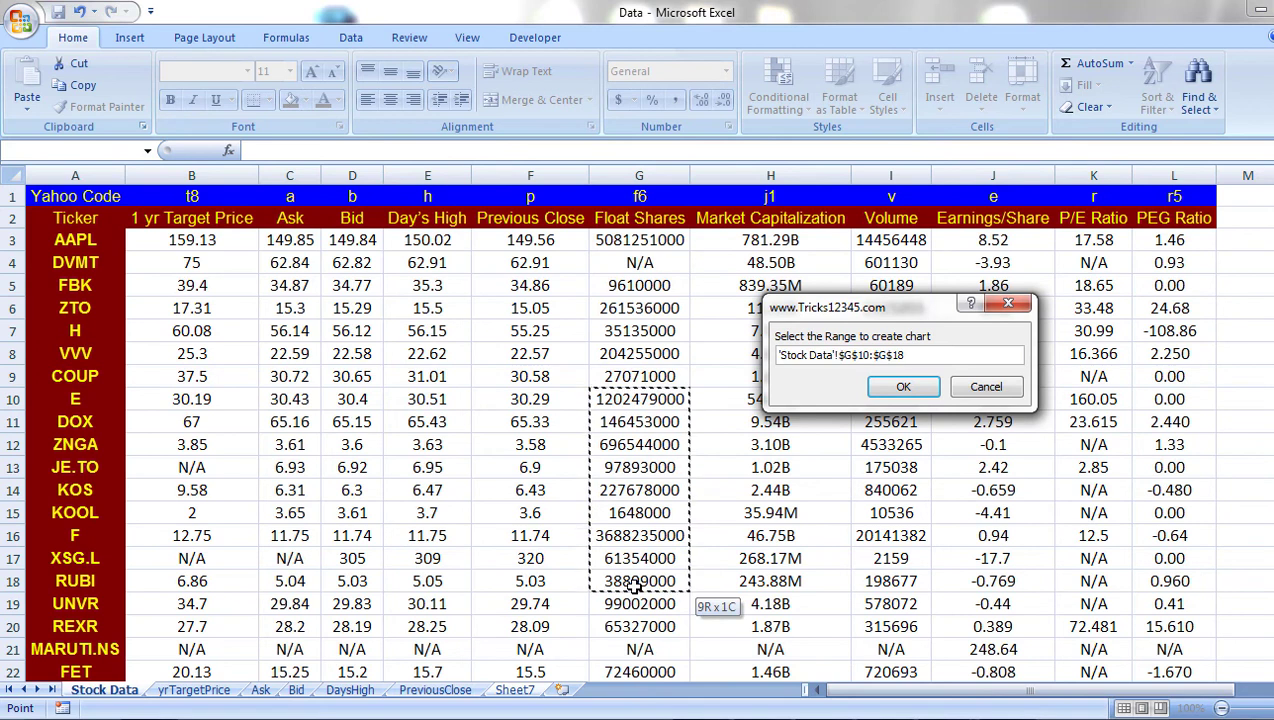
click(903, 388)
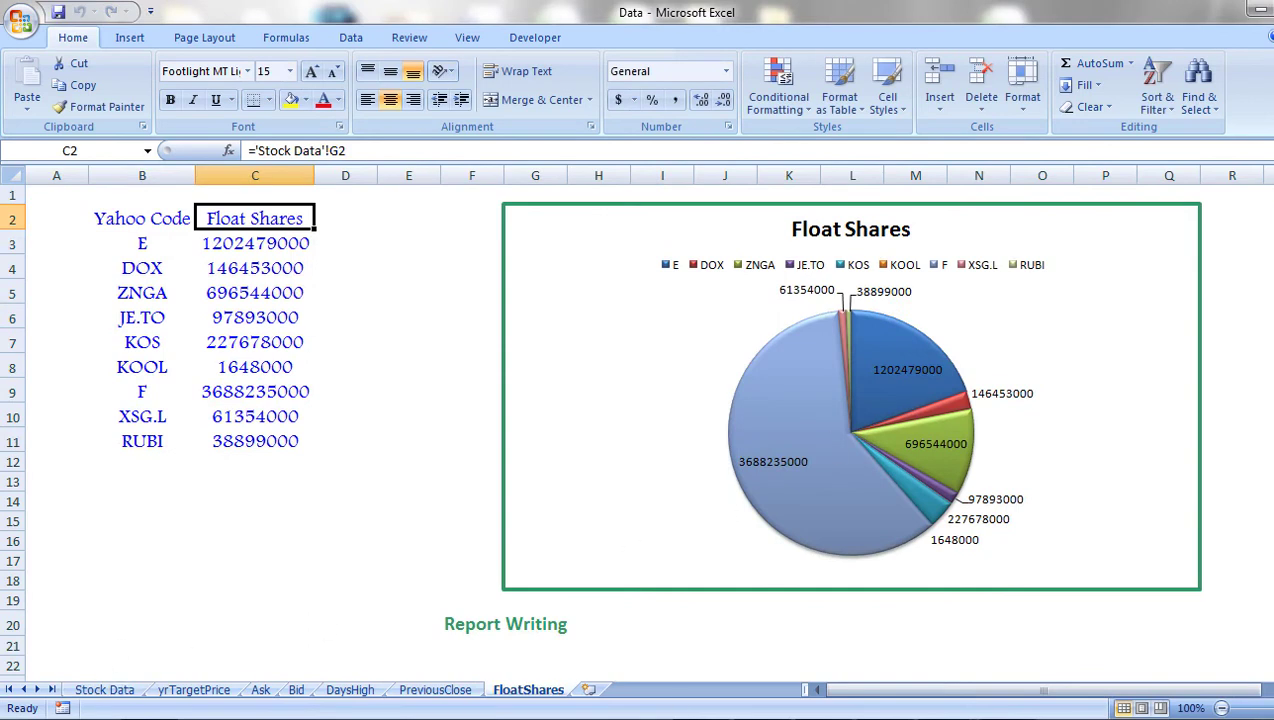
click(945, 719)
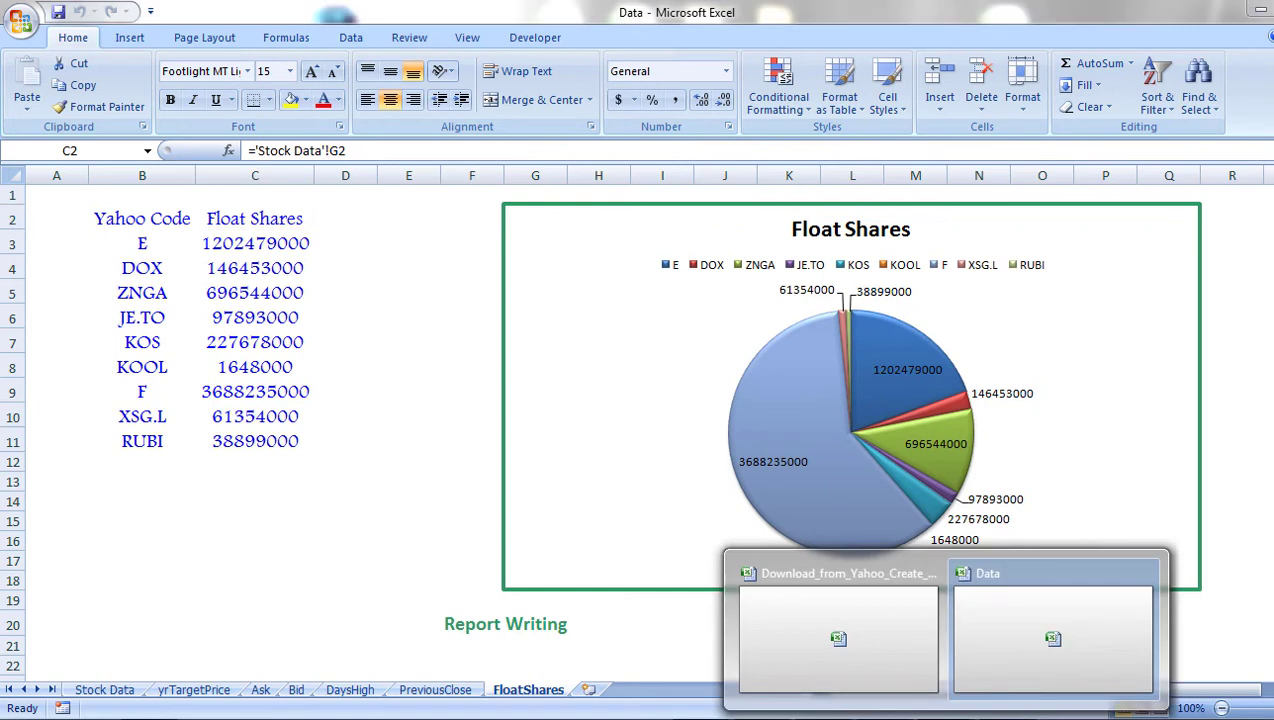
Create a column chart of Volume in 'Stock Data'!I4:I15 for tickers DVMT through KOOL
click(860, 647)
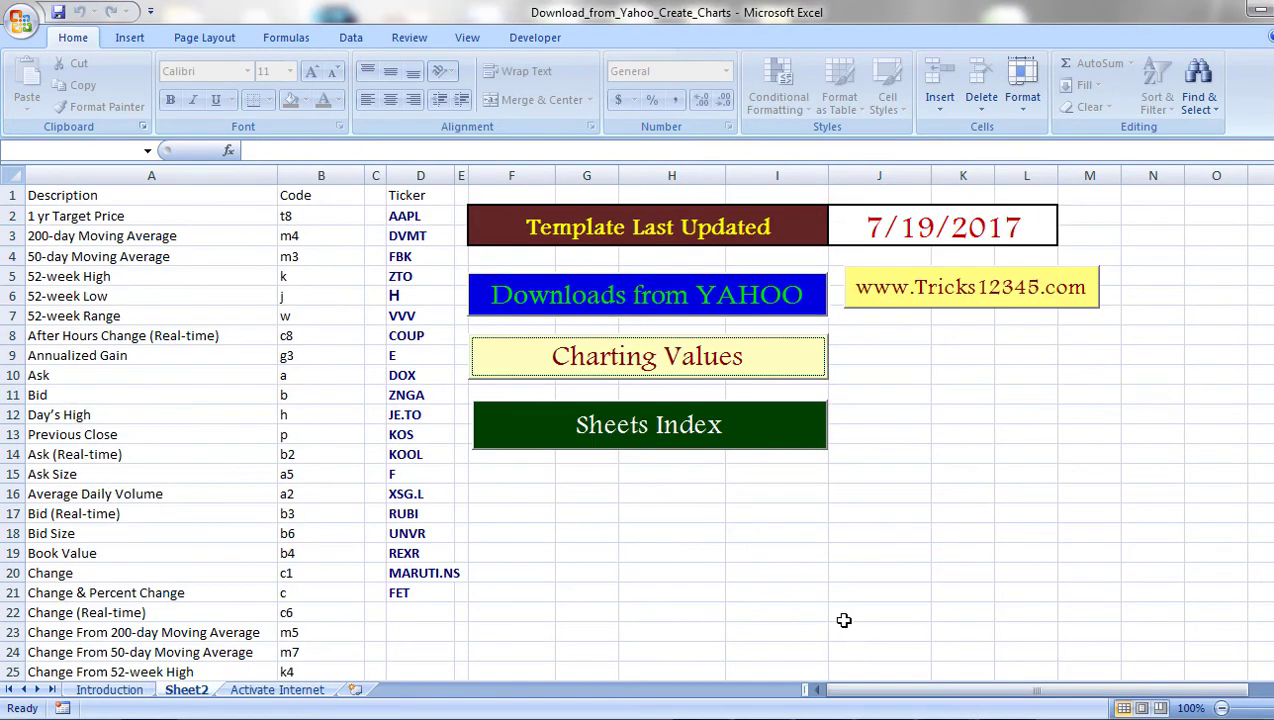
click(648, 369)
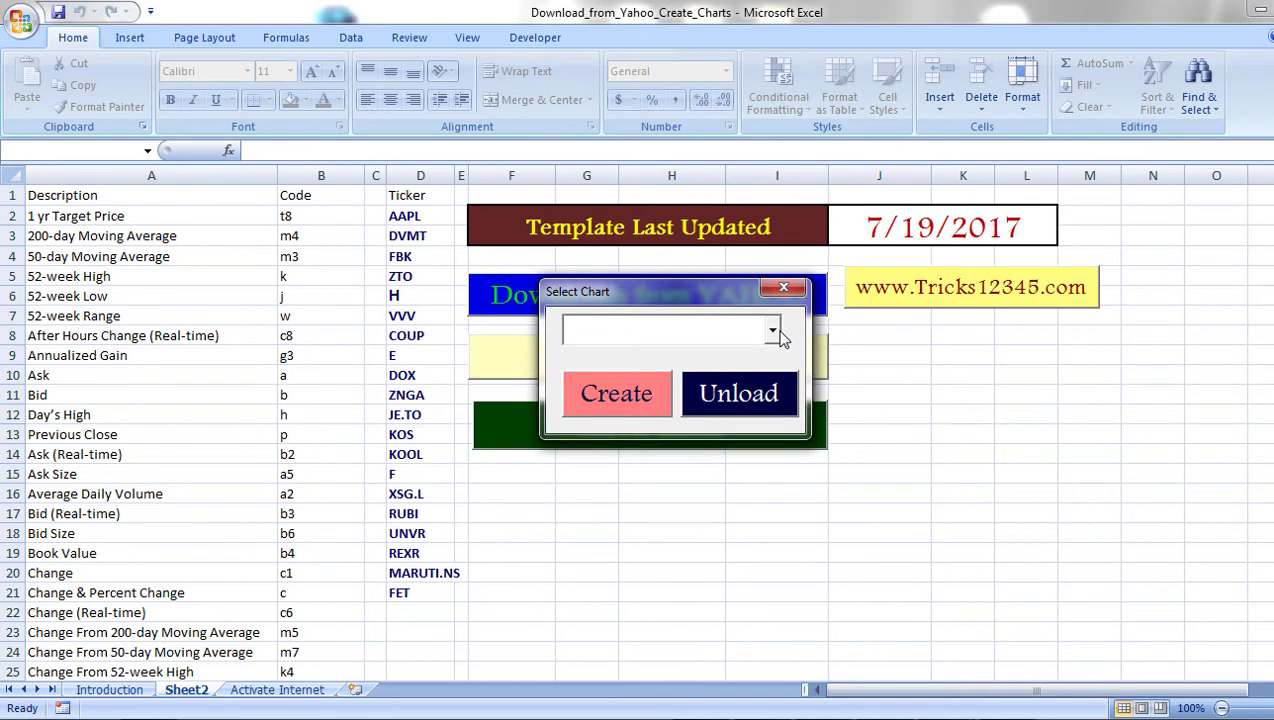
click(775, 332)
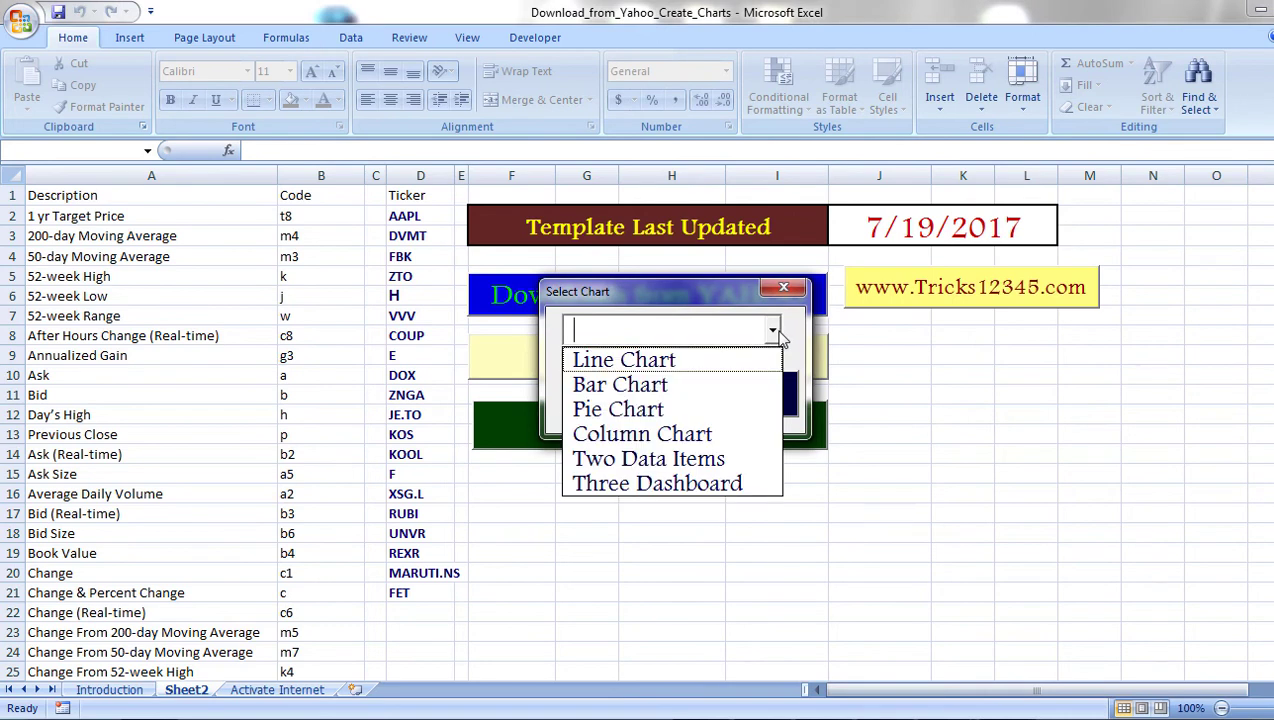
click(697, 436)
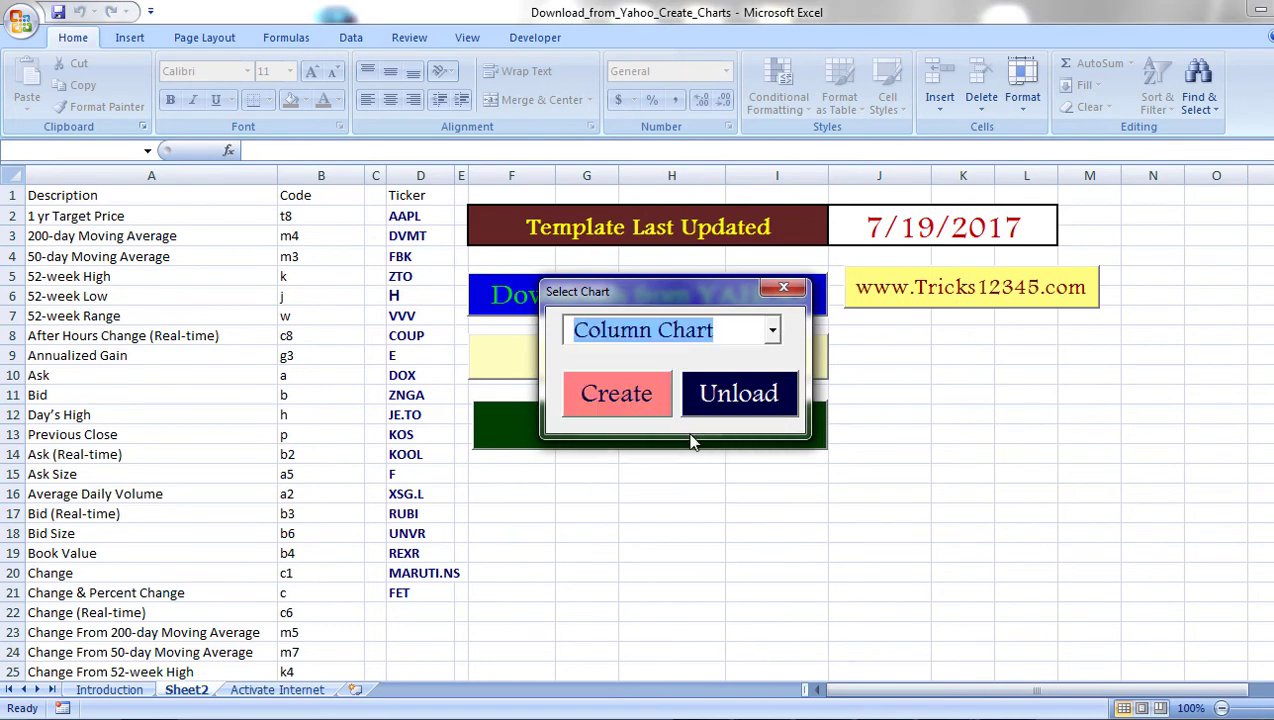
click(640, 414)
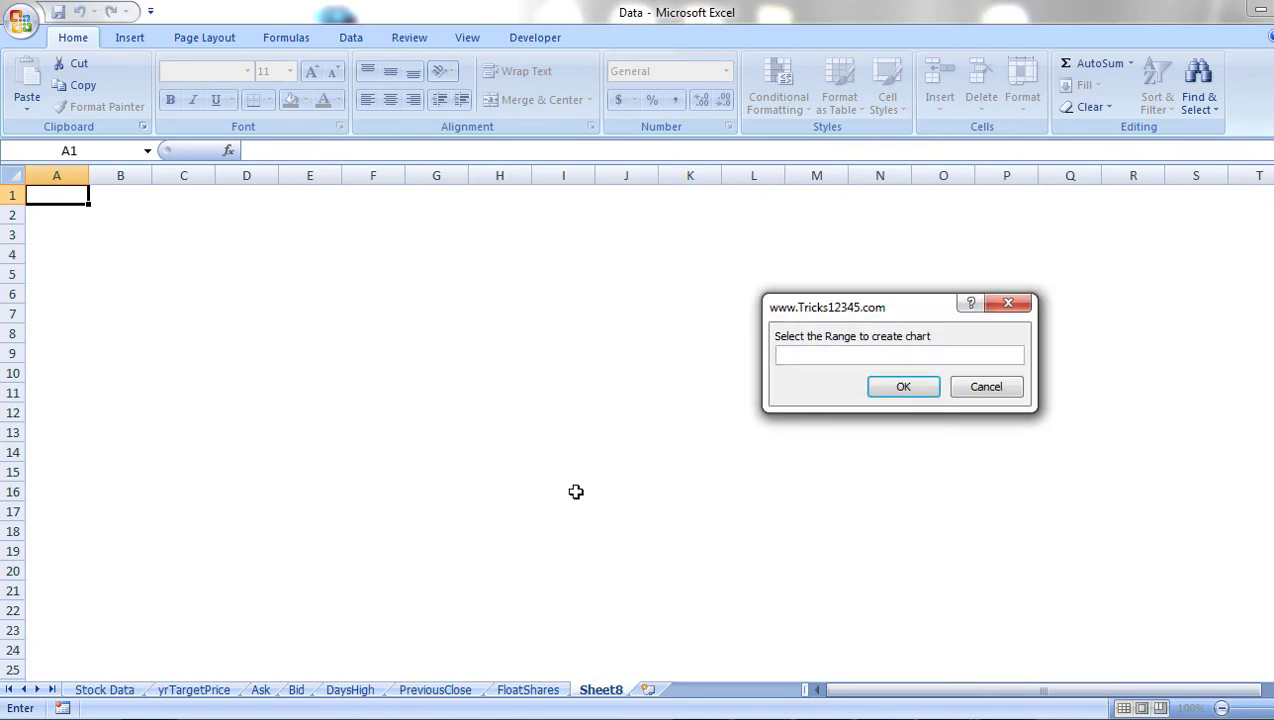
click(107, 691)
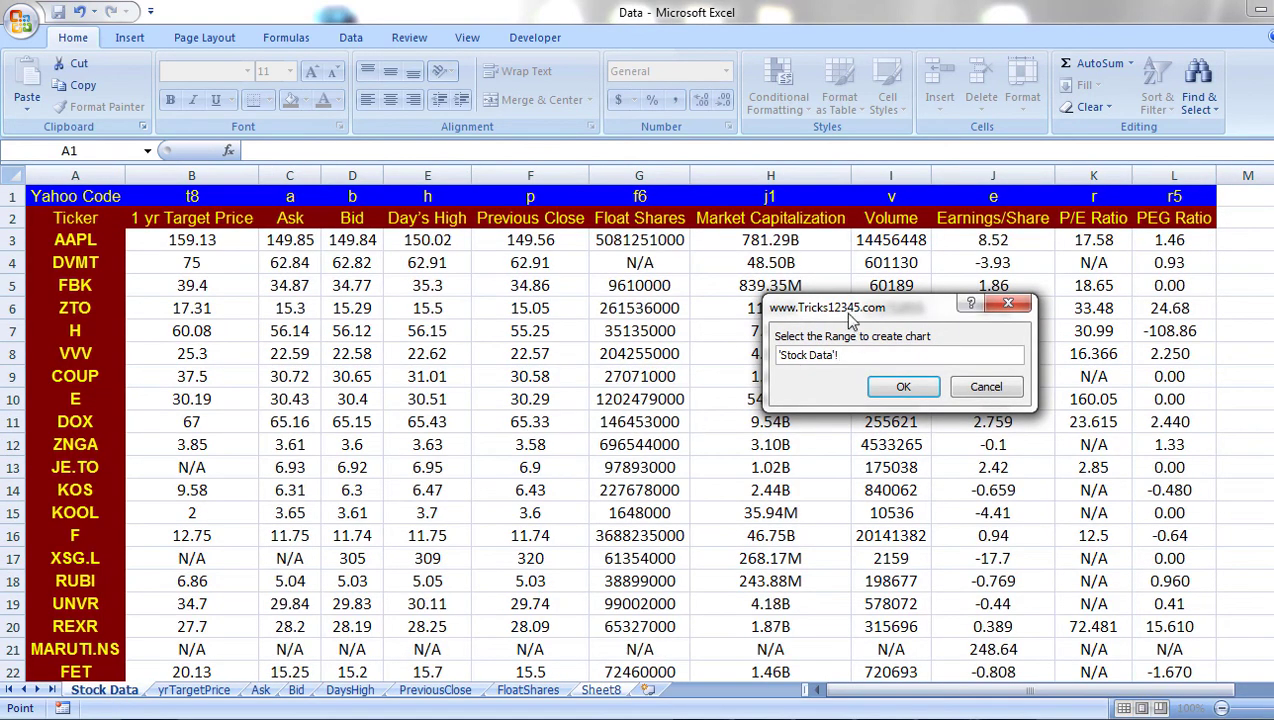
drag(850, 307, 1051, 286)
drag(900, 265, 898, 512)
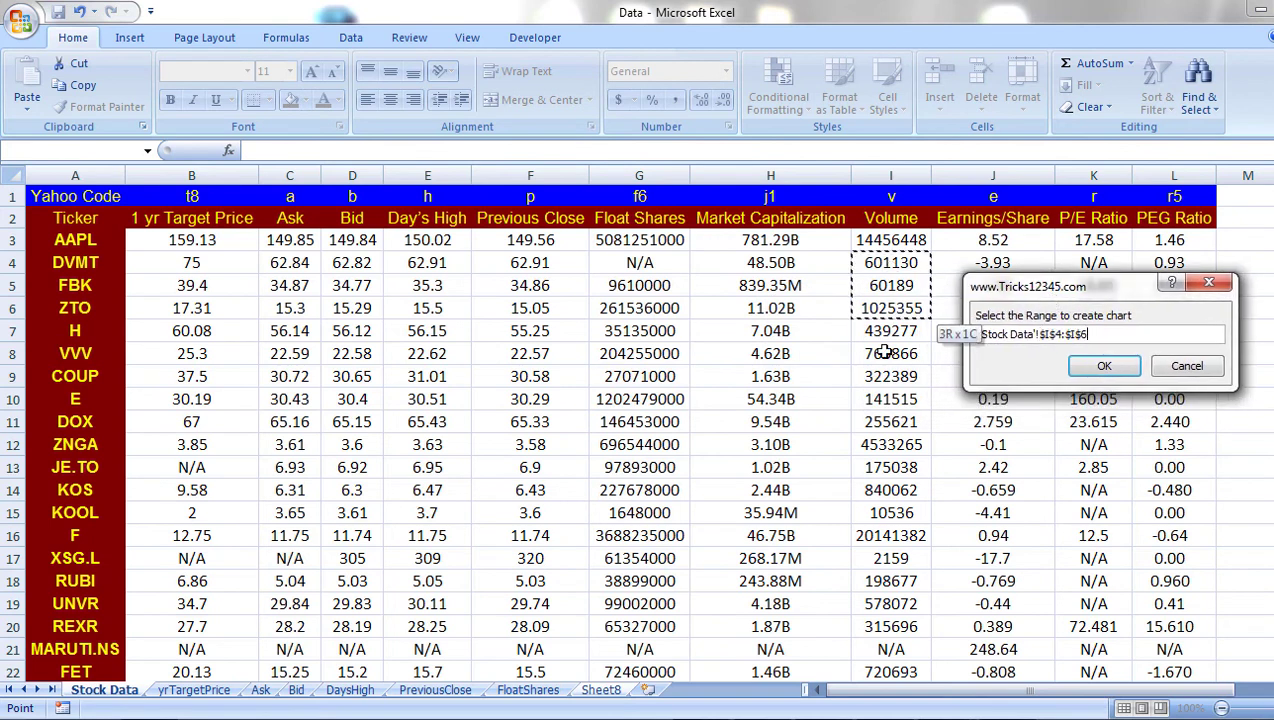
click(1088, 369)
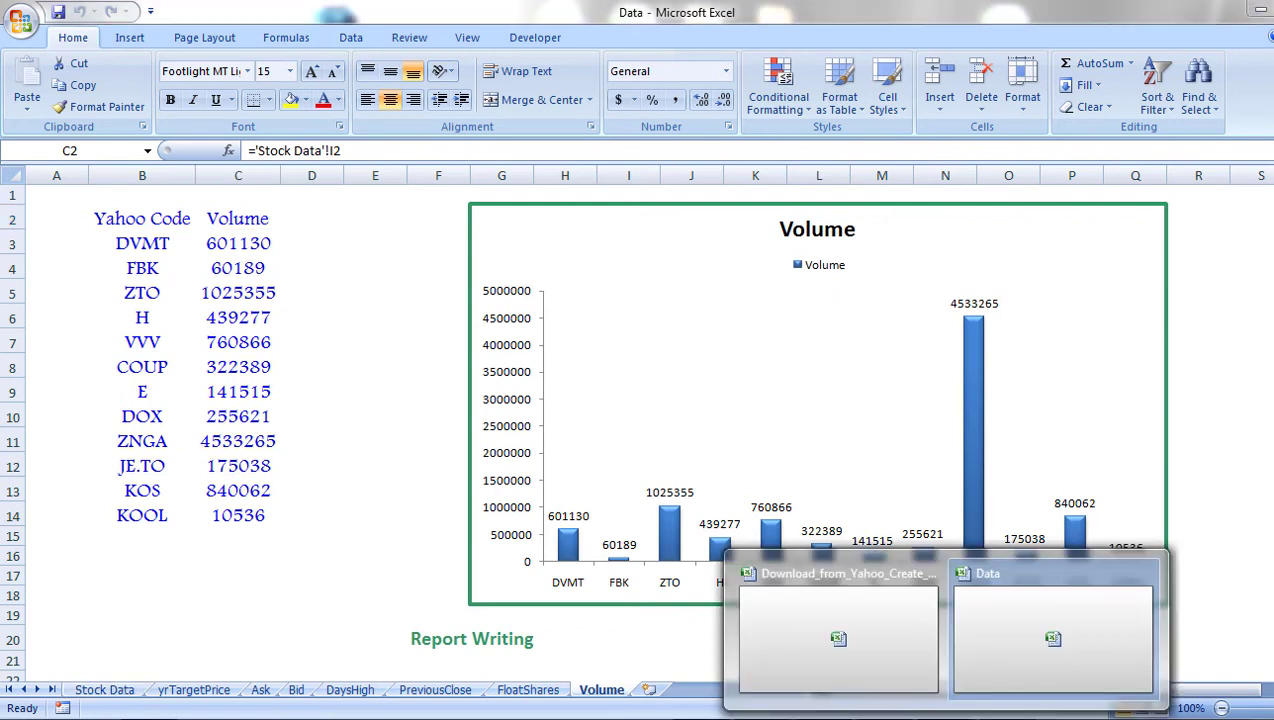
Column-chart Market Capitalization in 'Stock Data'!H6:H15 (ZTO to KOOL), then return to the template
click(826, 634)
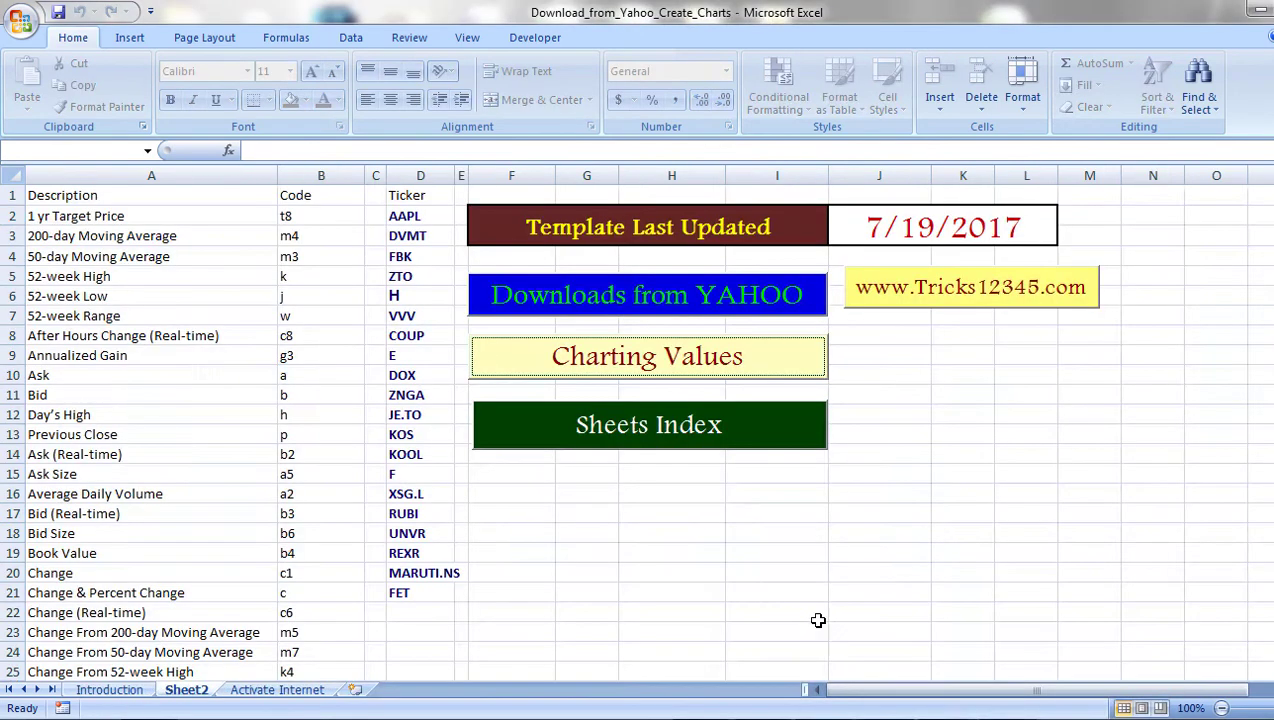
click(718, 375)
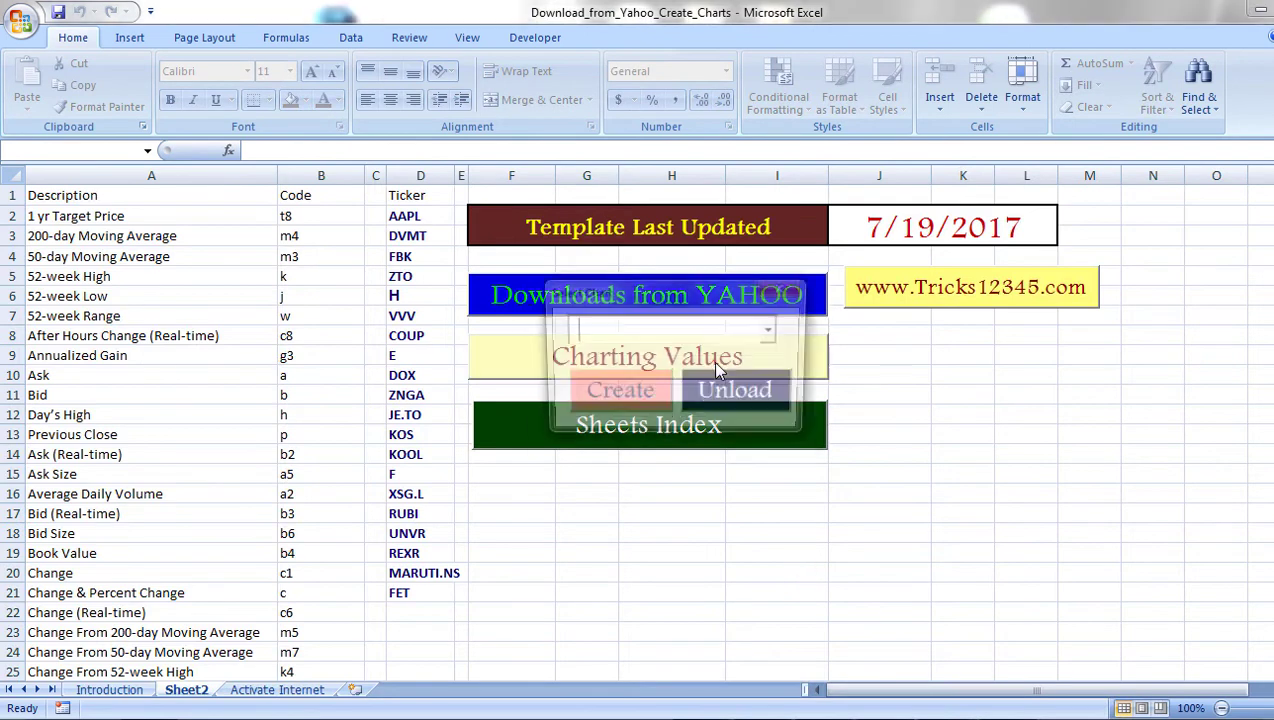
click(762, 336)
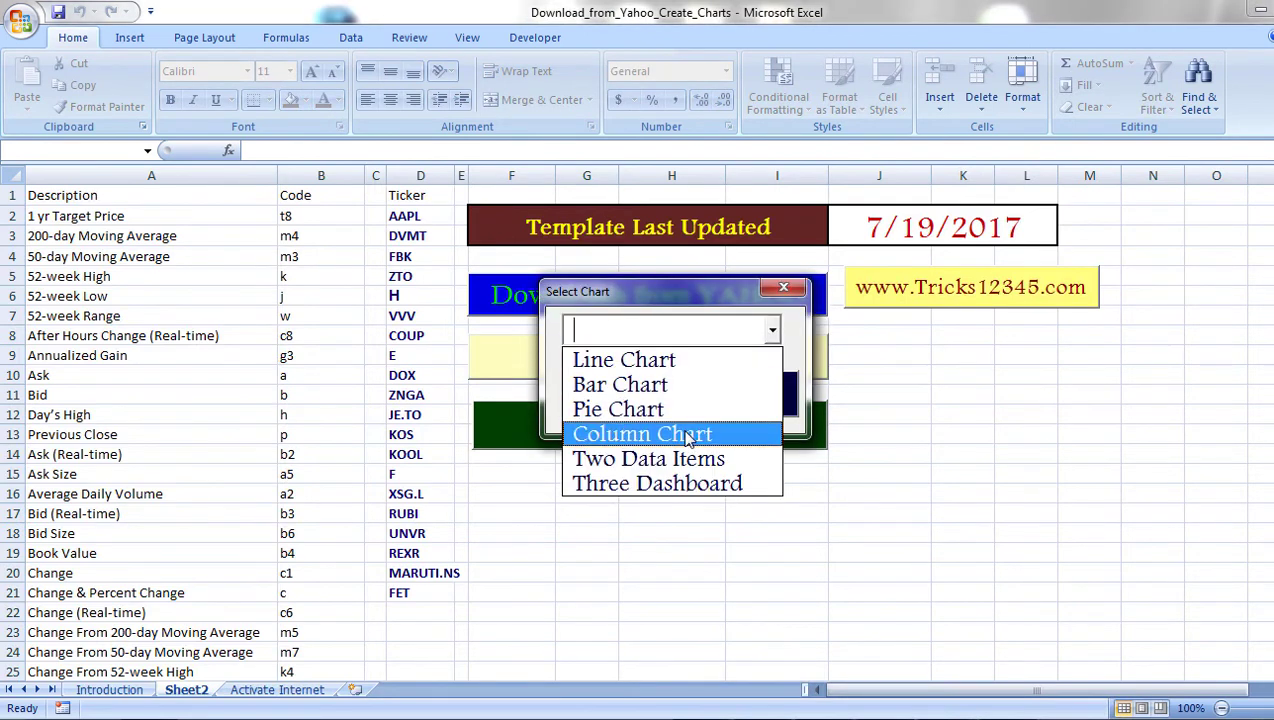
click(640, 434)
click(648, 412)
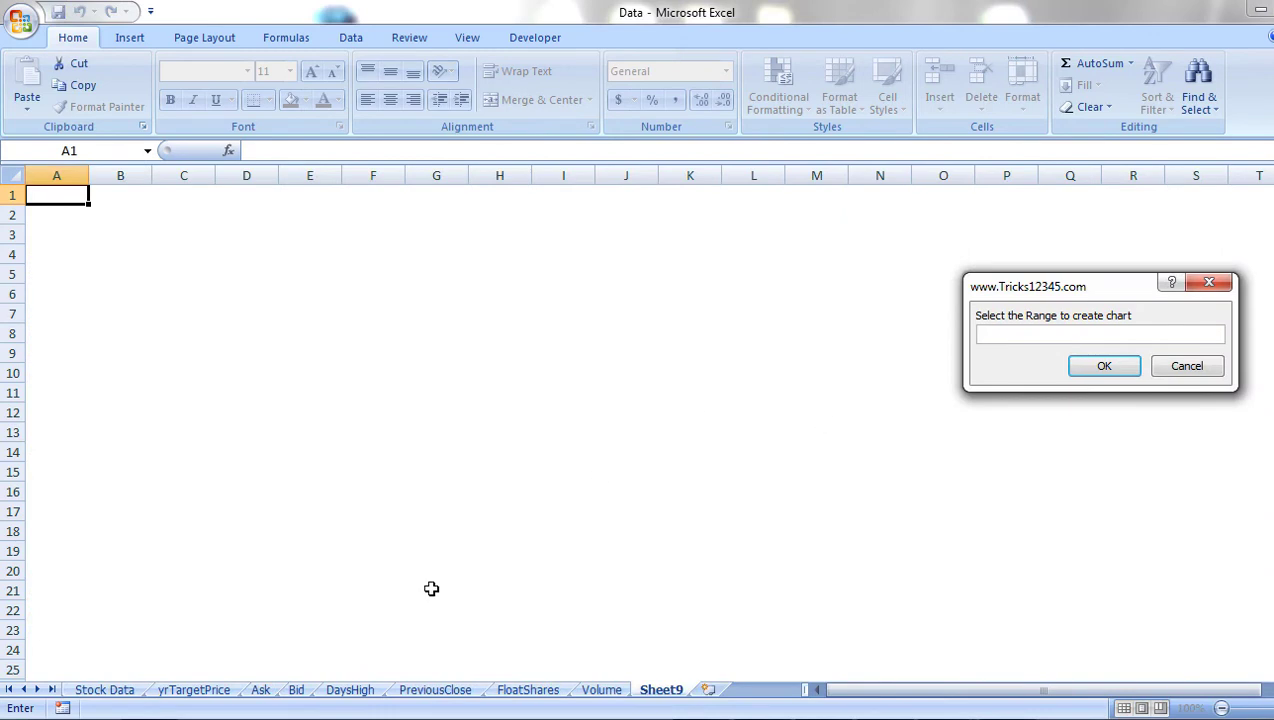
click(104, 690)
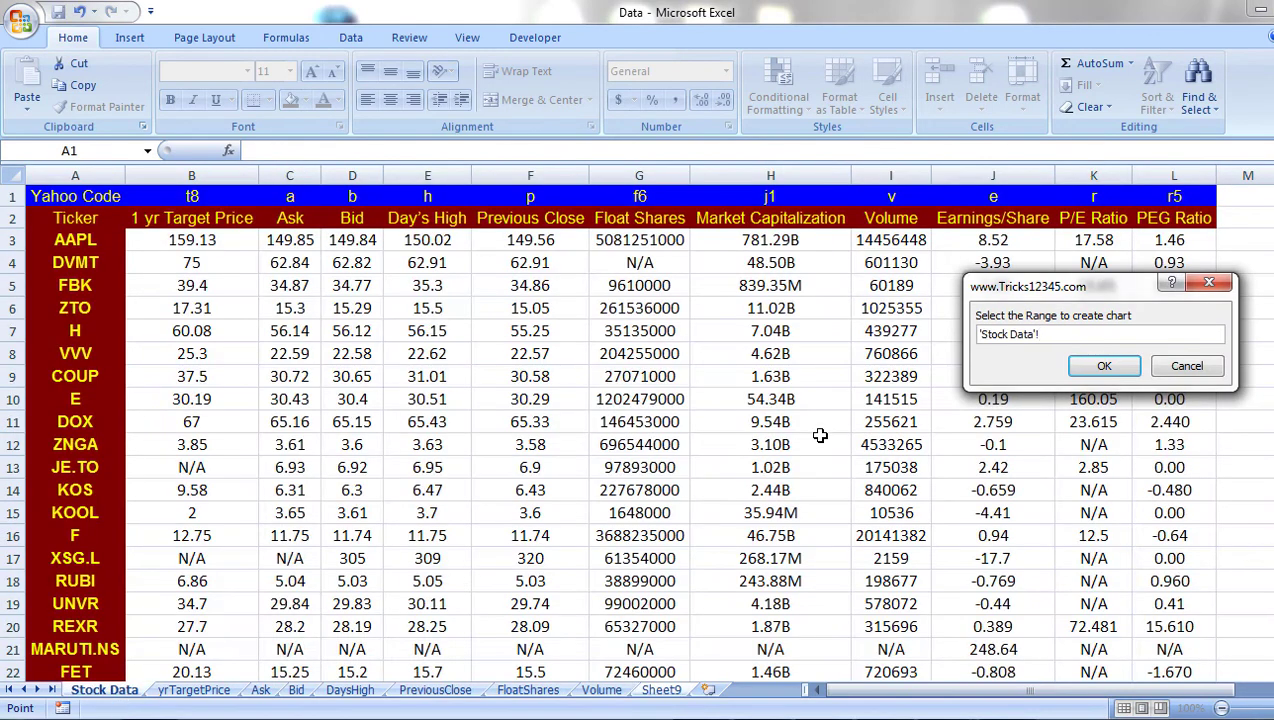
drag(781, 302, 840, 512)
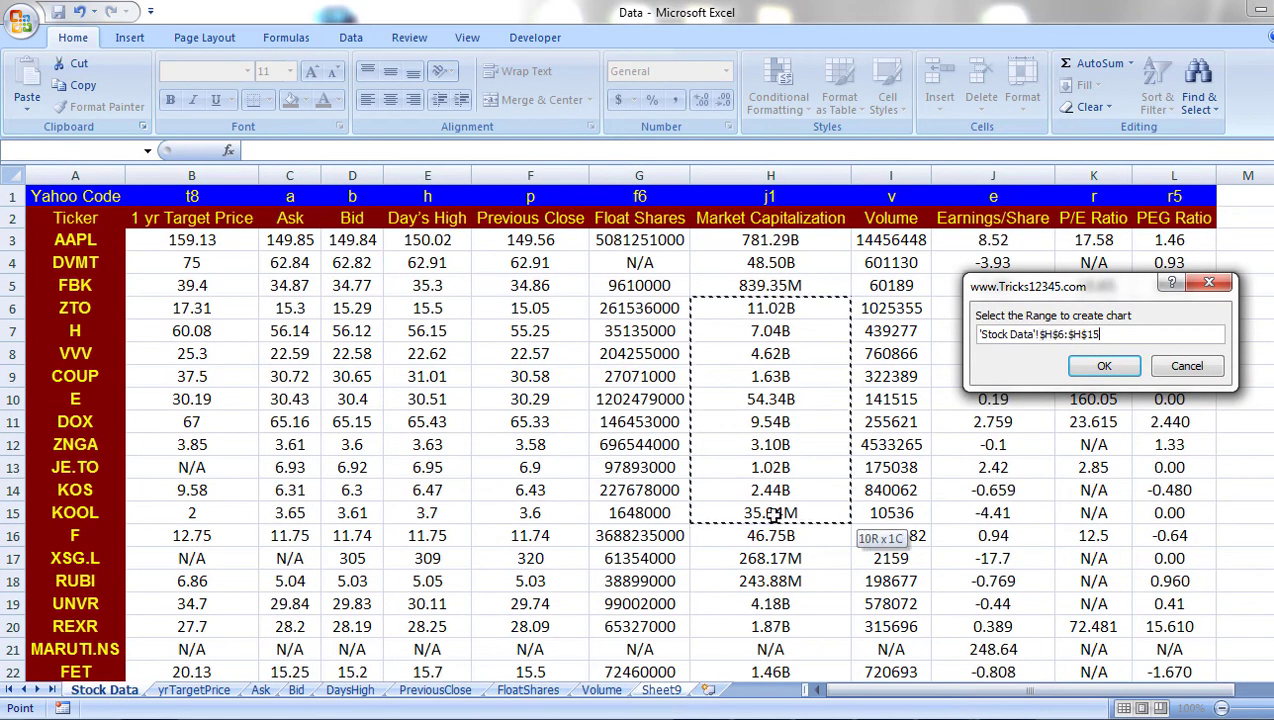
click(1103, 367)
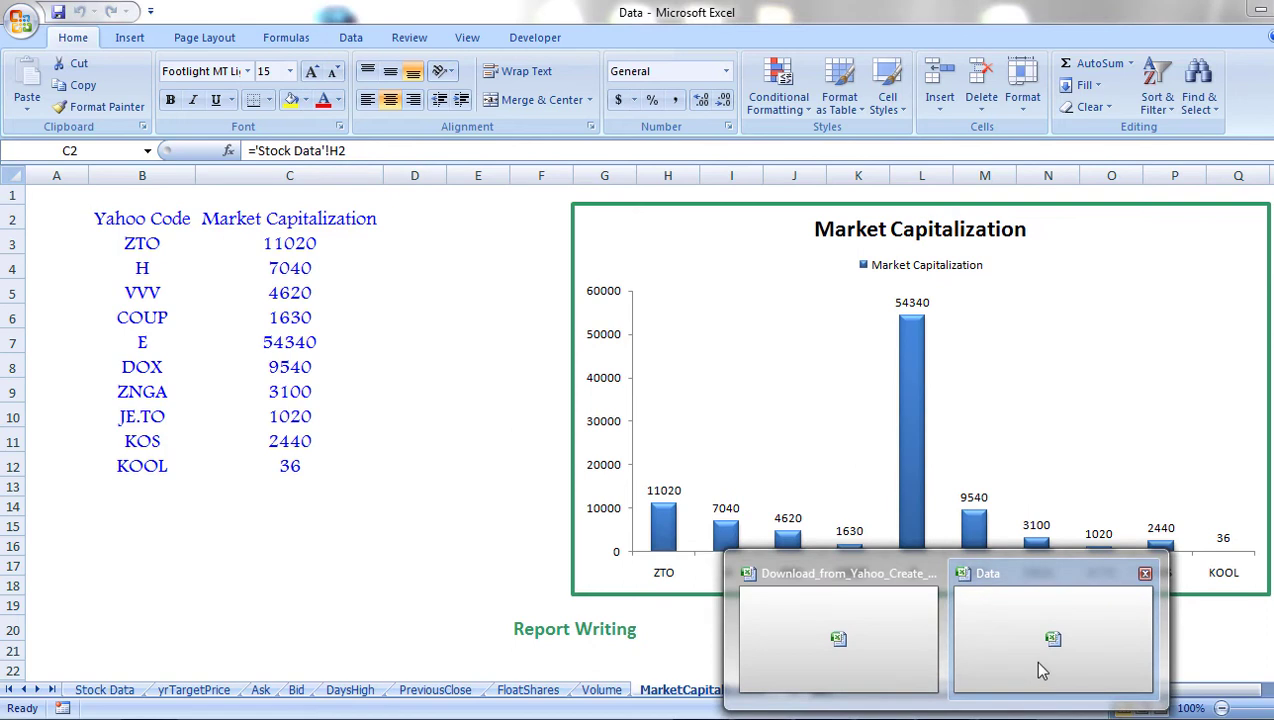
click(868, 652)
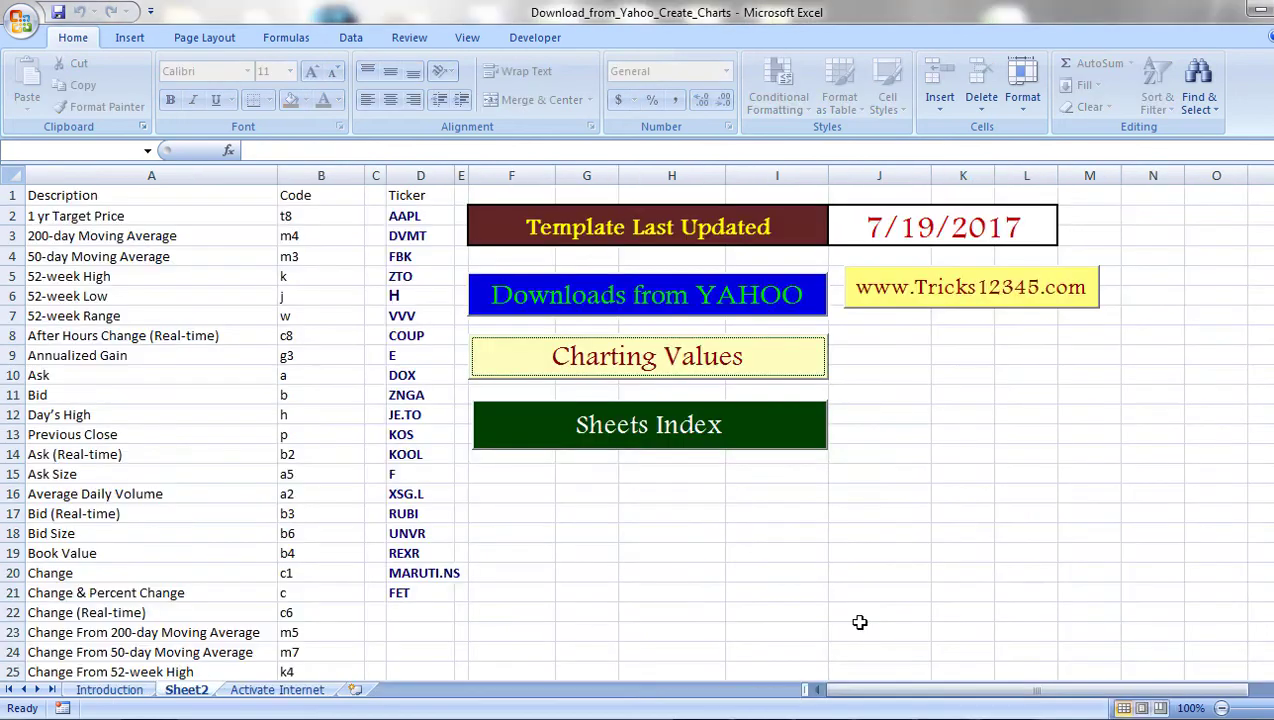
Start a Two Data Items chart using 1 yr Target Price 'Stock Data'!B6:B16 (ZTO to F) as the first range
click(690, 370)
click(772, 332)
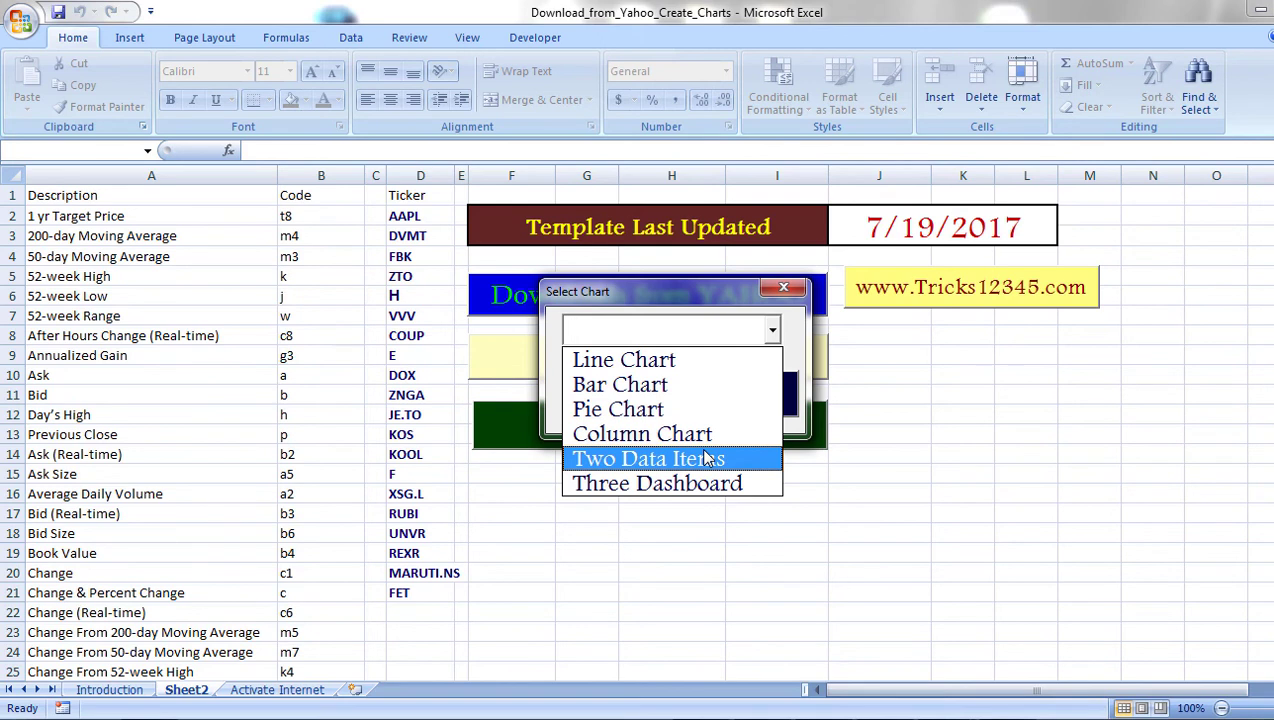
click(706, 458)
click(642, 405)
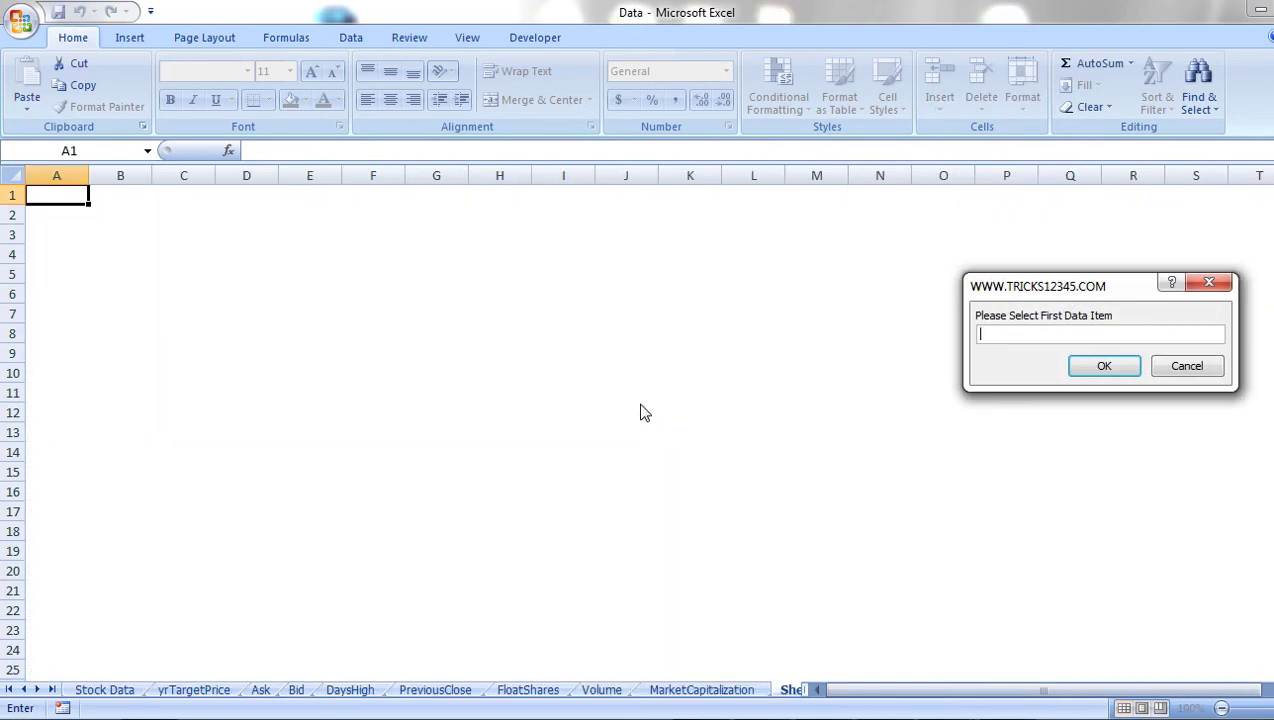
click(122, 691)
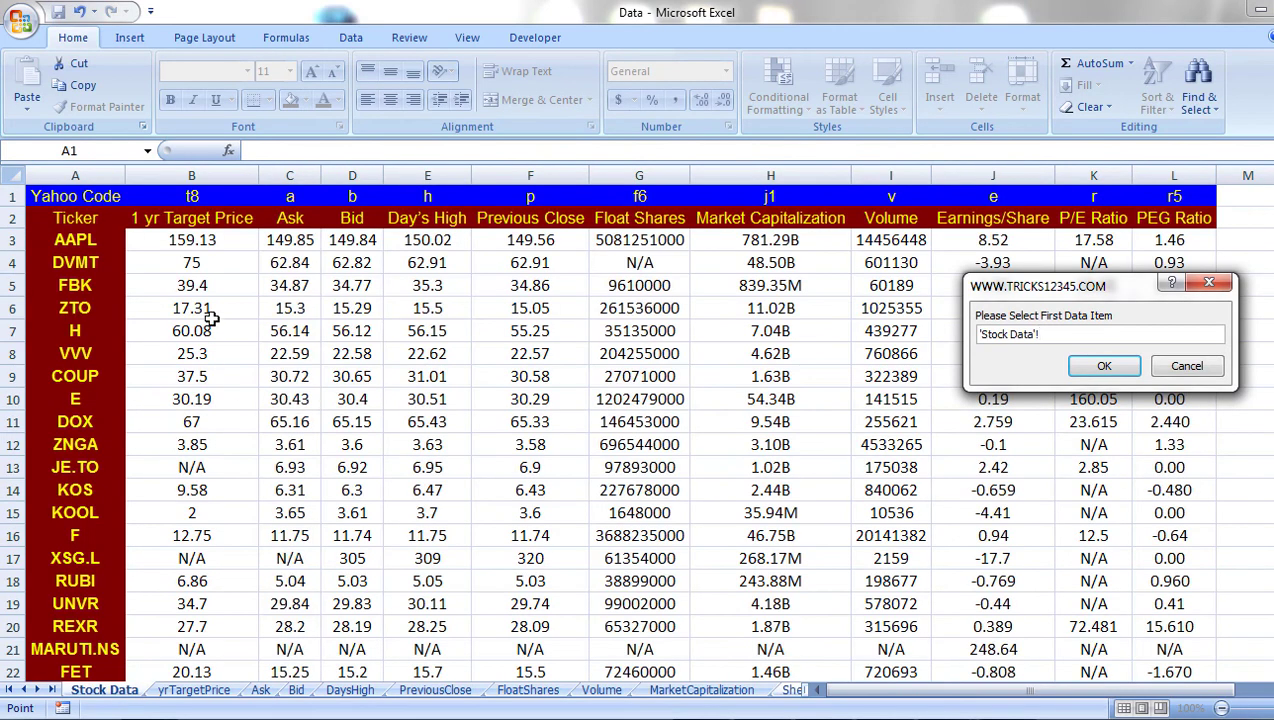
drag(185, 300, 168, 535)
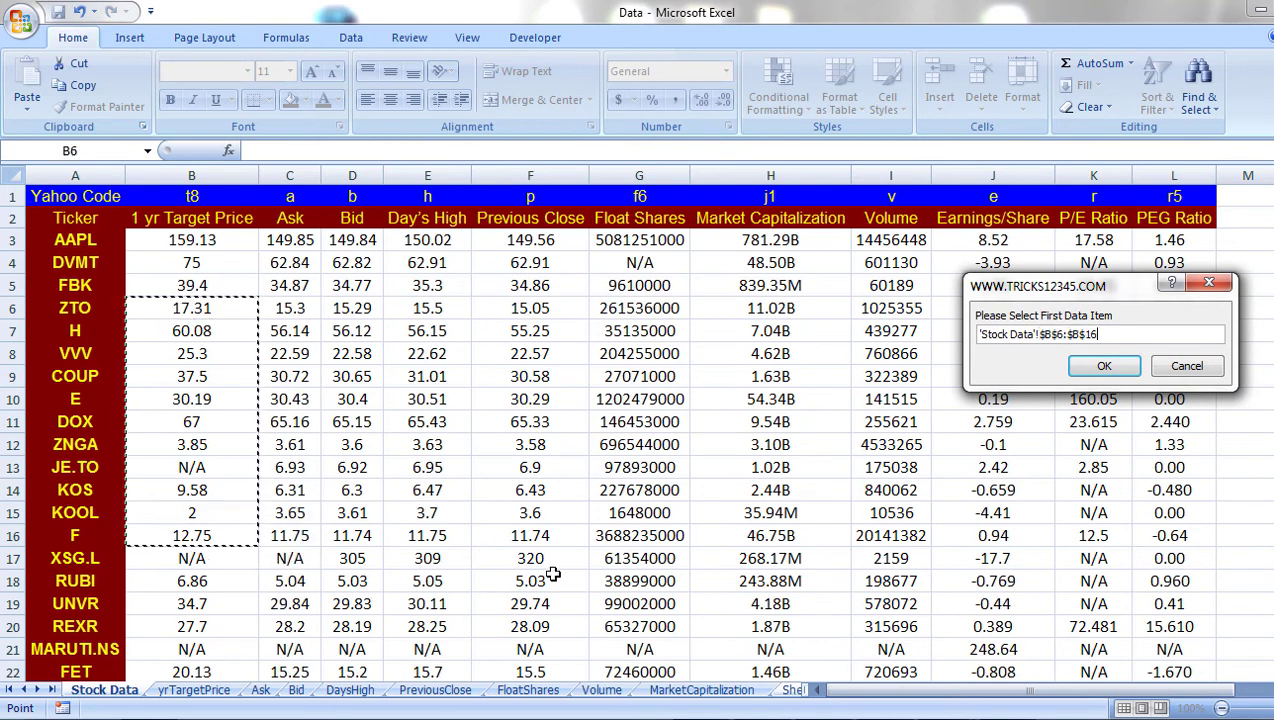
click(1079, 373)
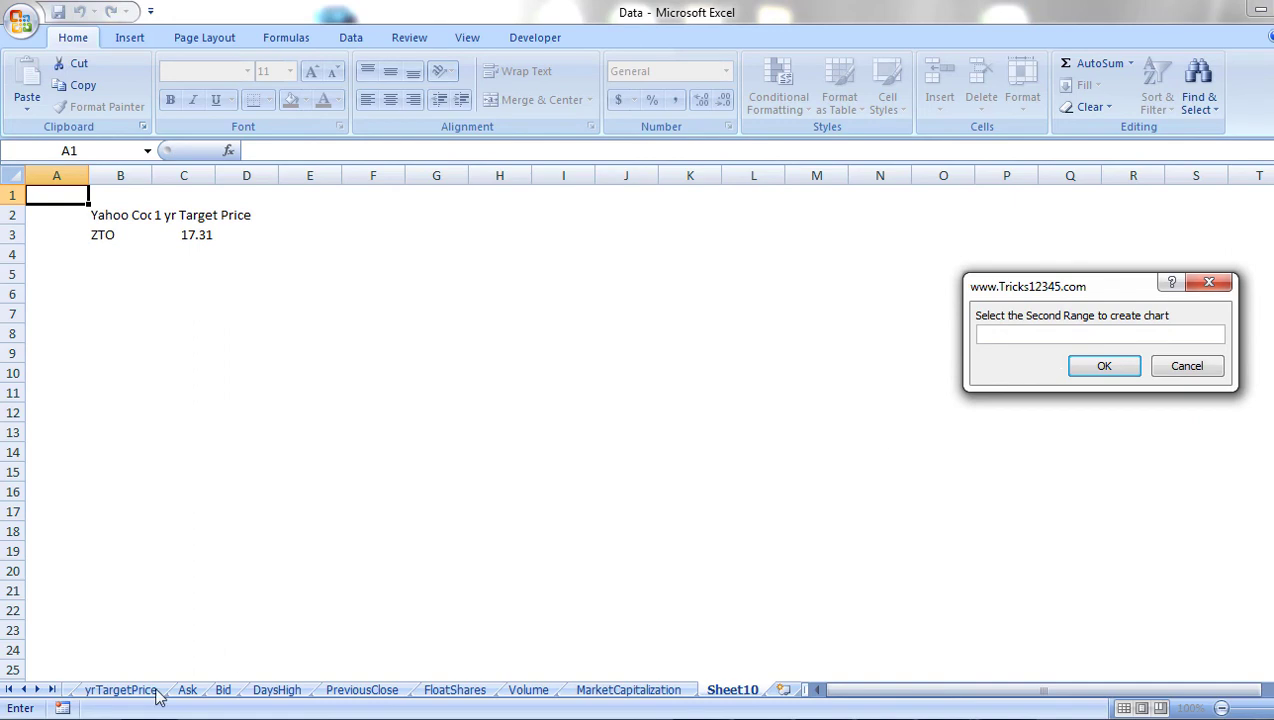
Add the Ask values in C6:C16 as the second range to build the bar-and-line chart
click(10, 690)
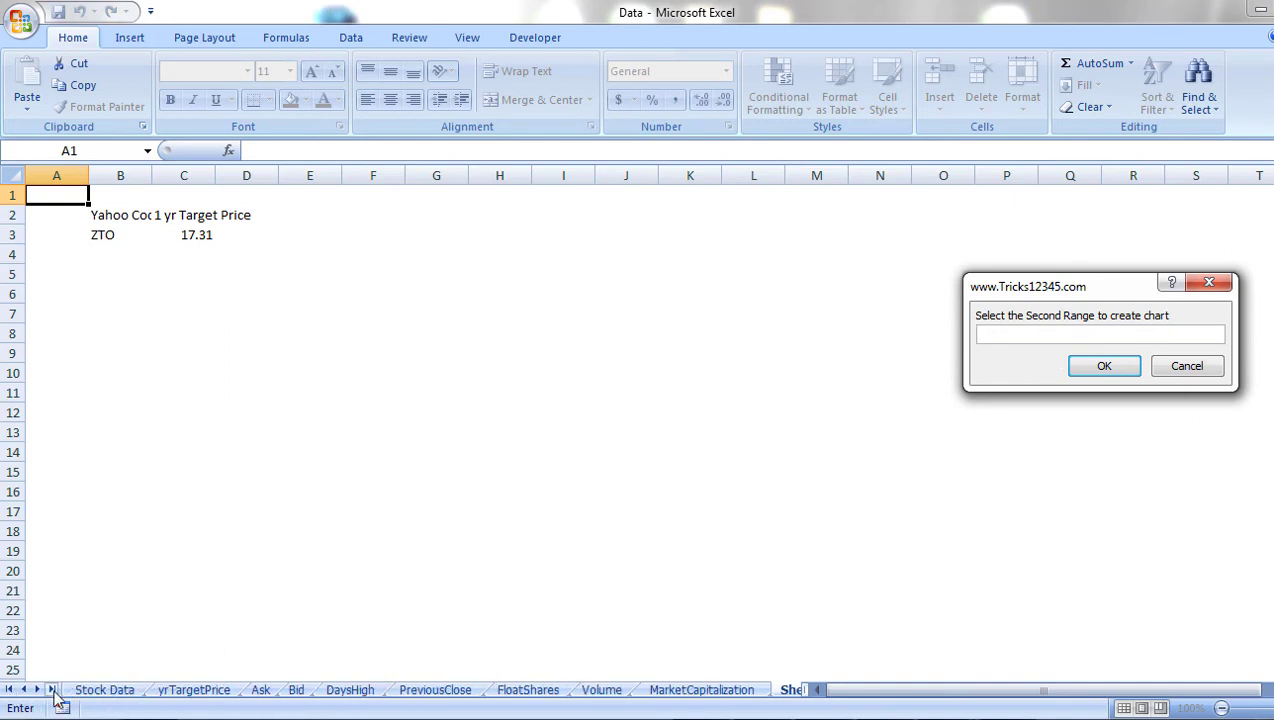
click(100, 692)
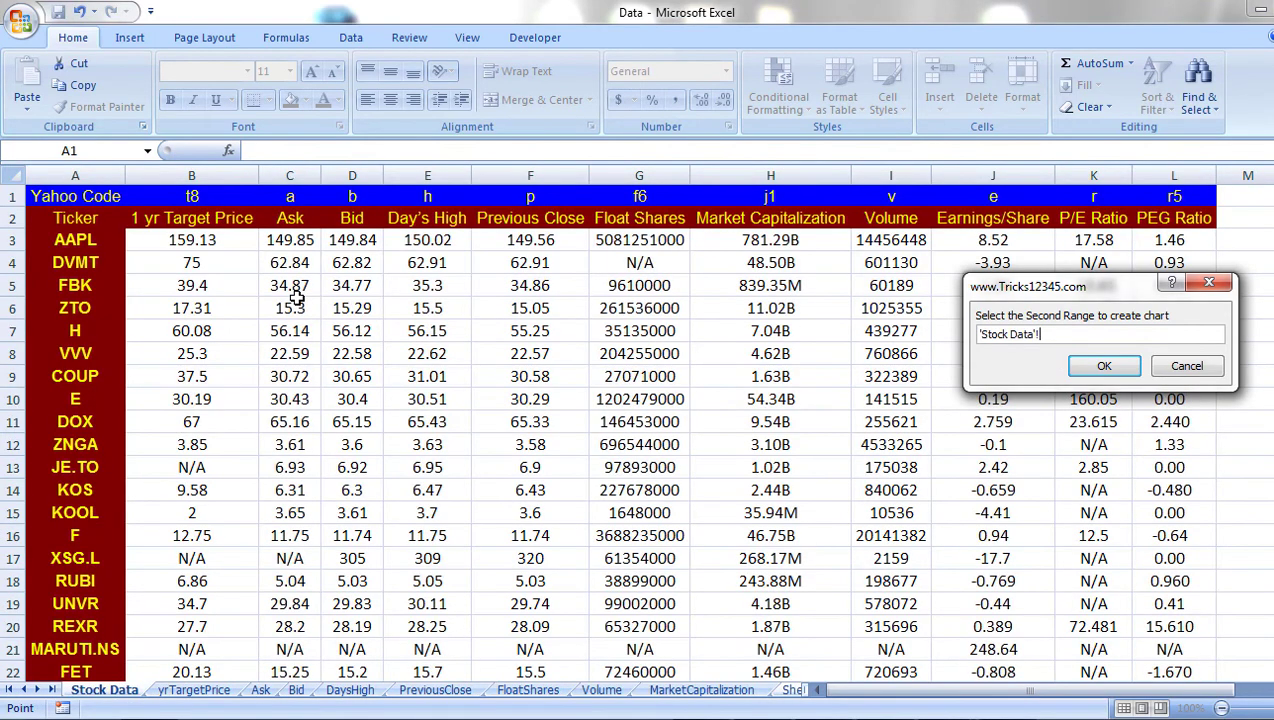
drag(296, 298, 292, 538)
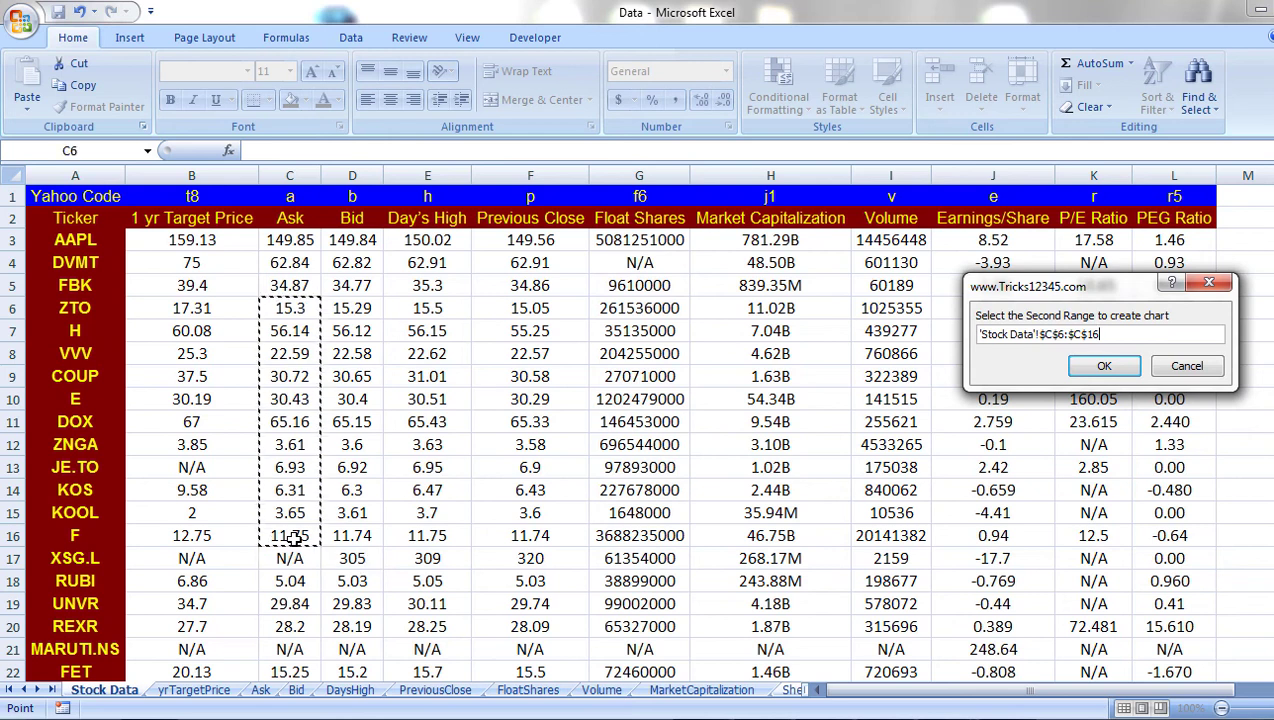
click(1096, 370)
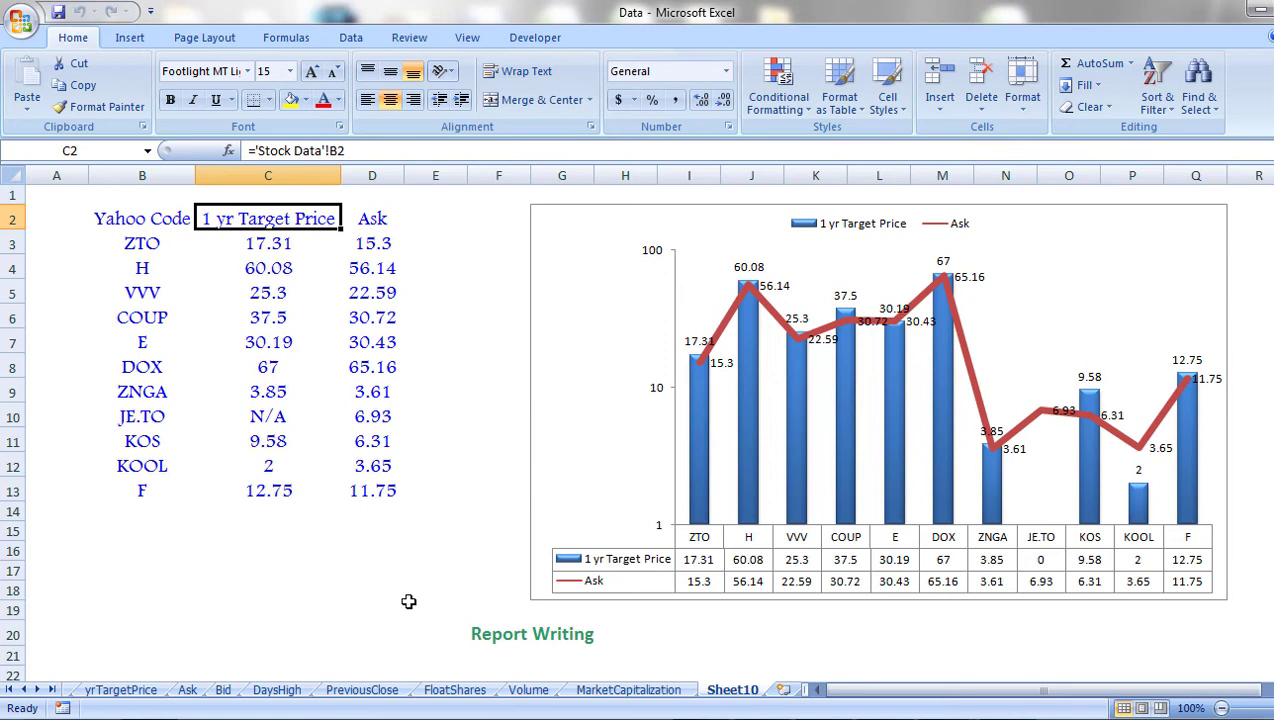
Rename the Sheet10 chart tab to Two_Data_Items
double_click(728, 689)
key(Return)
text(Two)
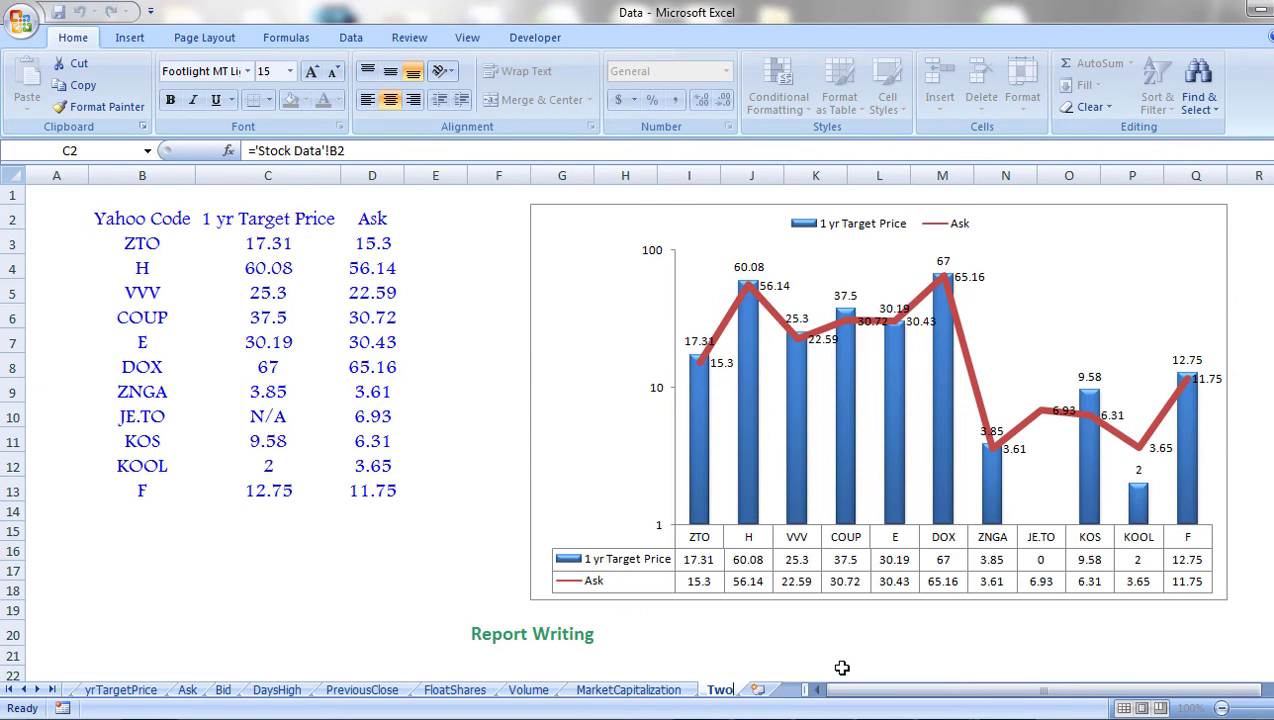
text(_Data)
text(_Items)
click(301, 547)
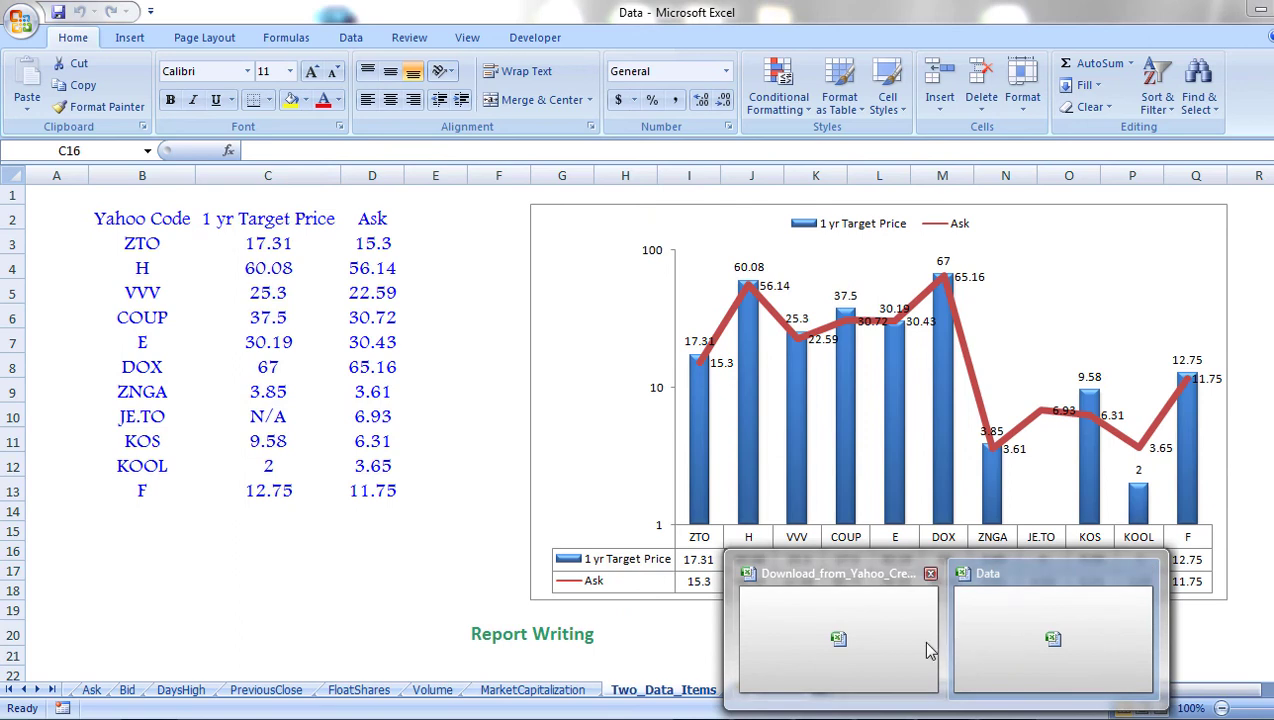
From the template's Charting Values userform, choose the Two Data Items chart type and create it
click(884, 632)
click(617, 532)
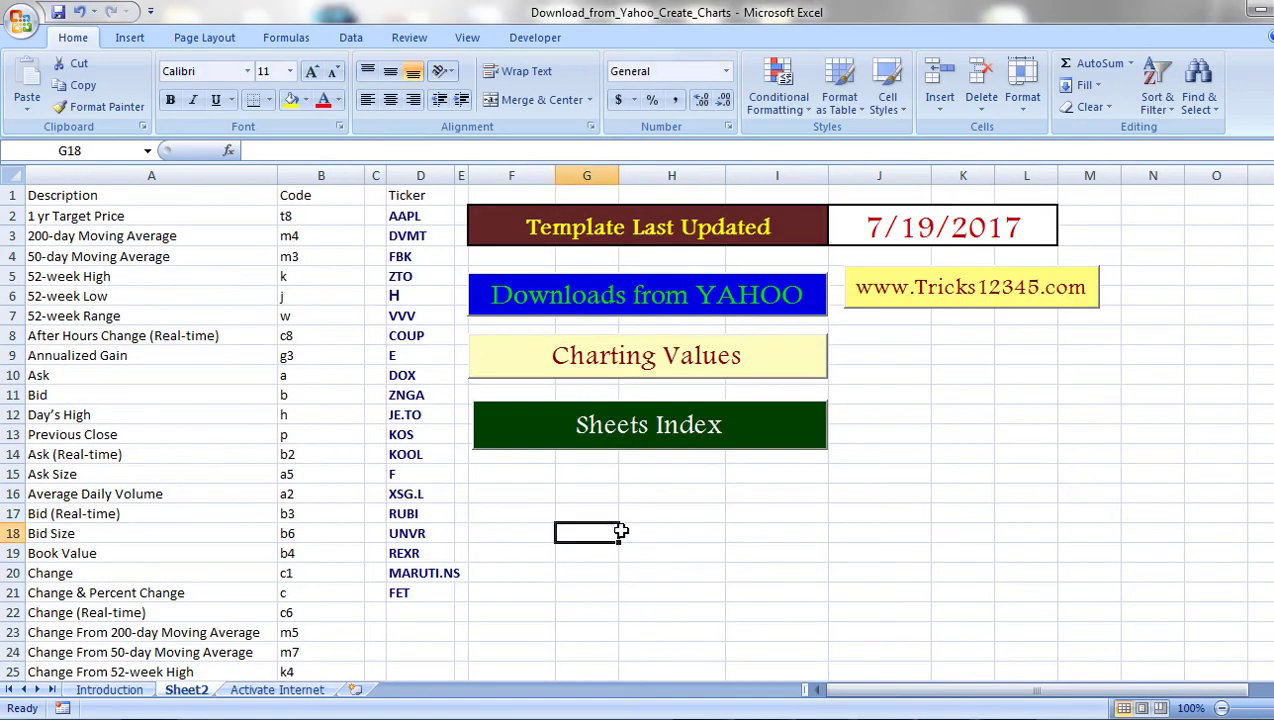
click(603, 375)
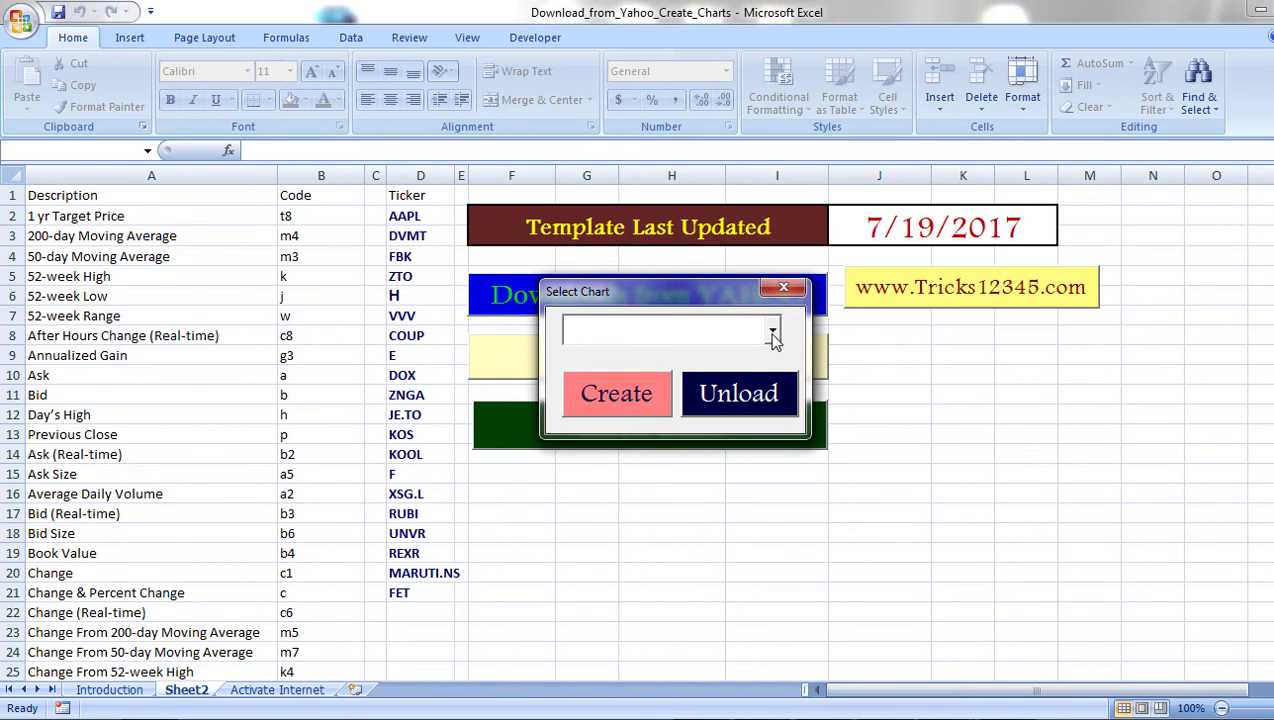
click(772, 334)
click(665, 462)
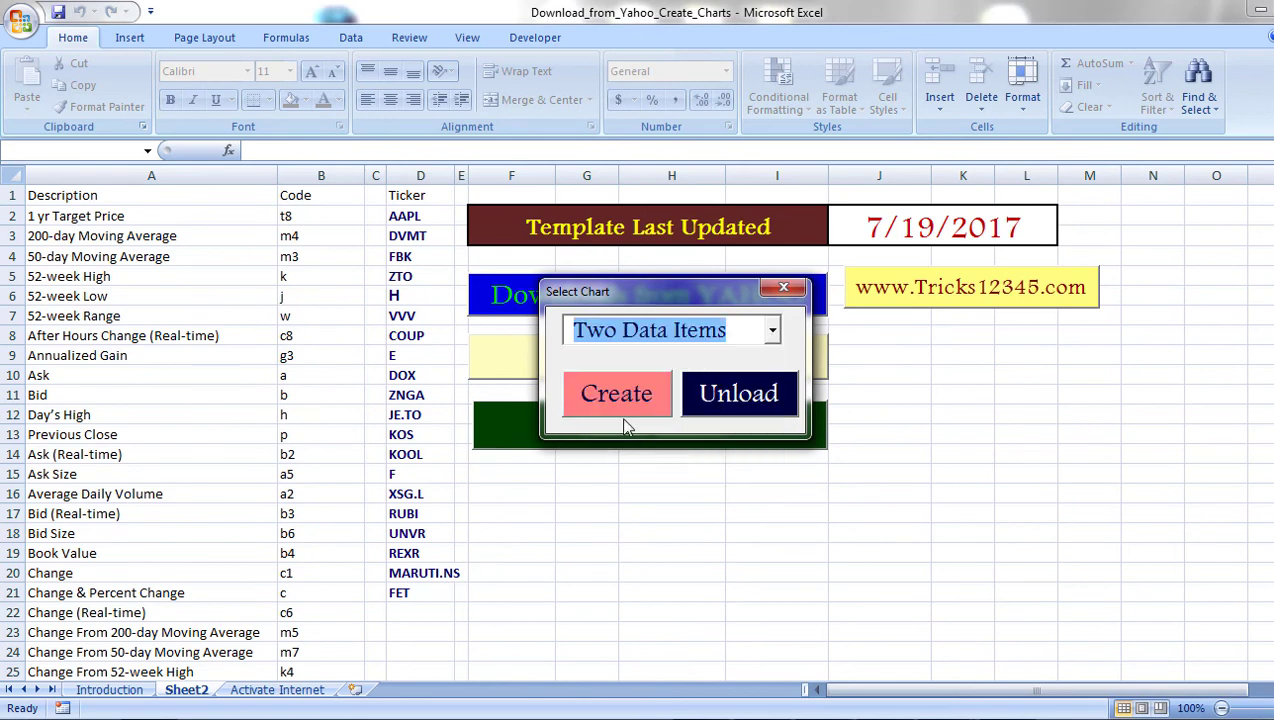
click(620, 404)
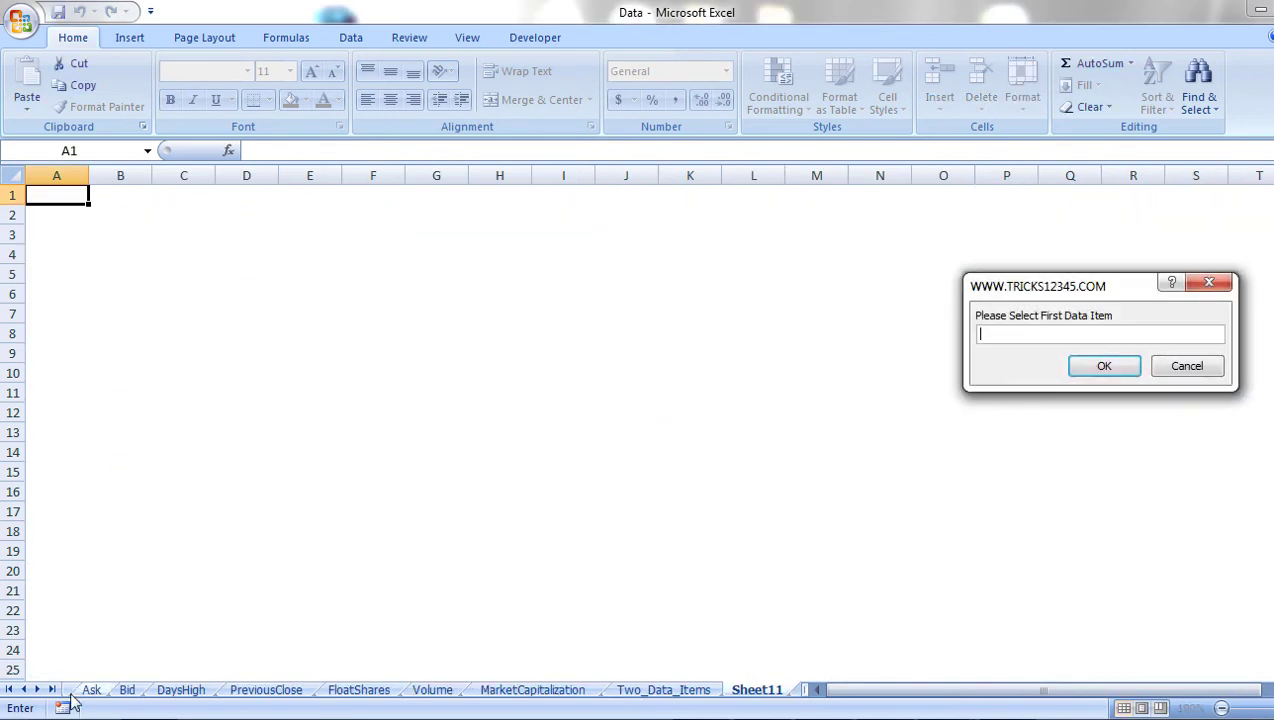
Chart Bid (D5:D9) against Previous Close (F5:F9) for FBK through COUP from Stock Data
click(8, 690)
click(113, 690)
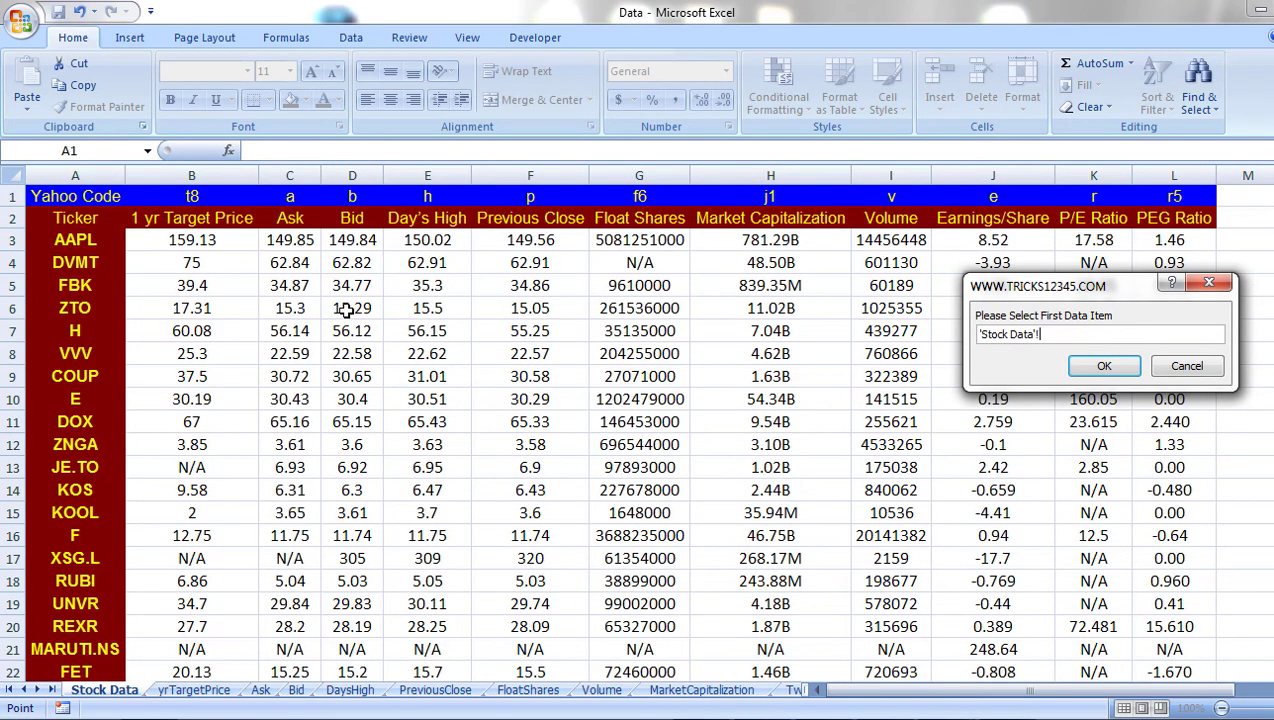
drag(352, 286, 364, 375)
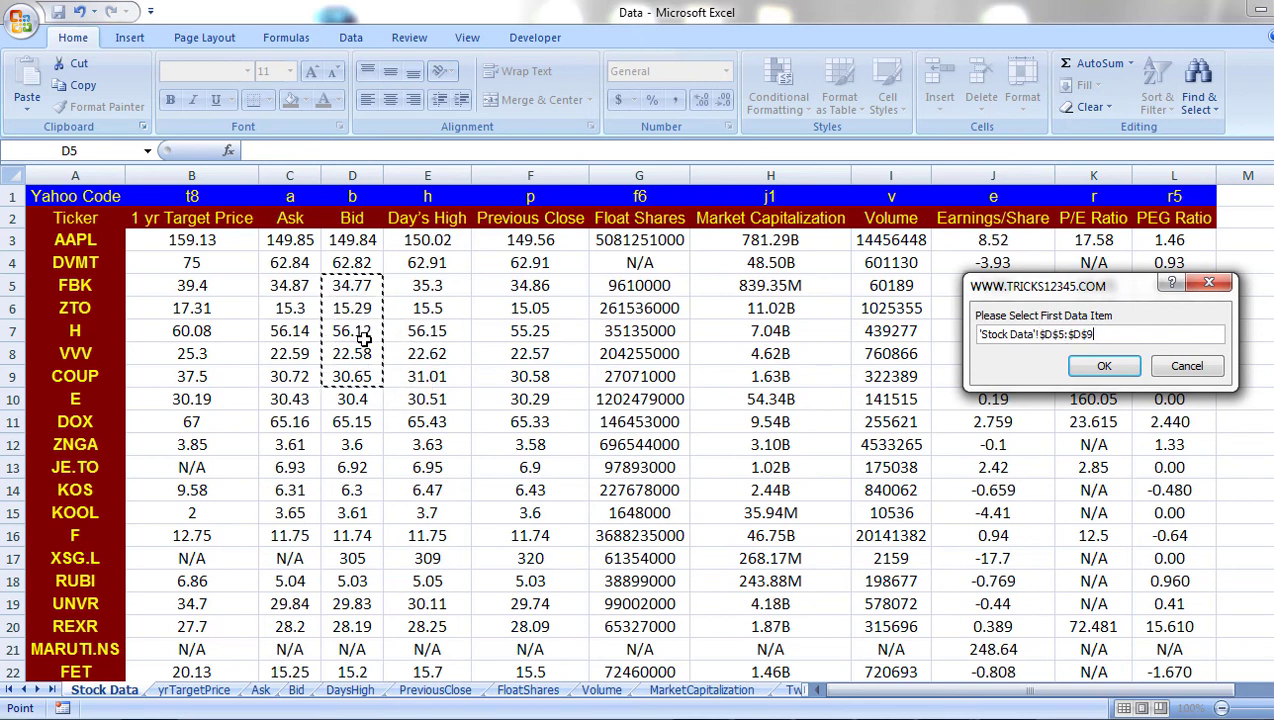
click(1093, 368)
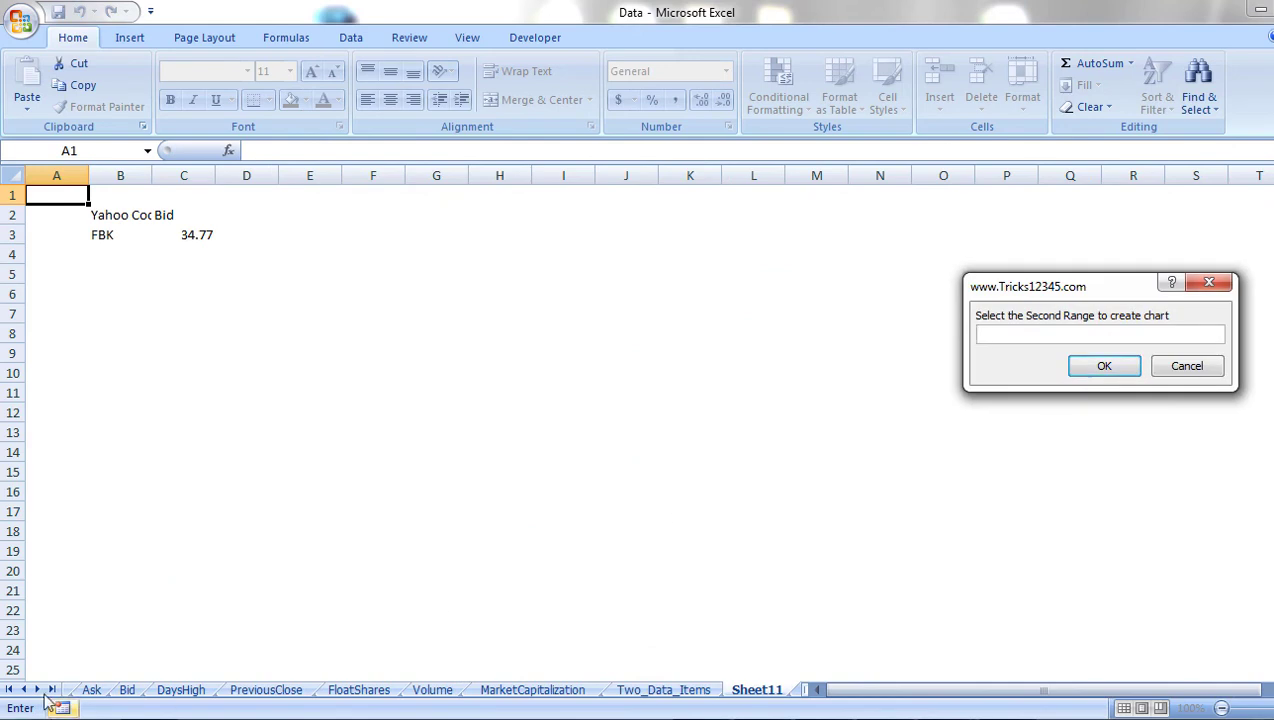
click(10, 690)
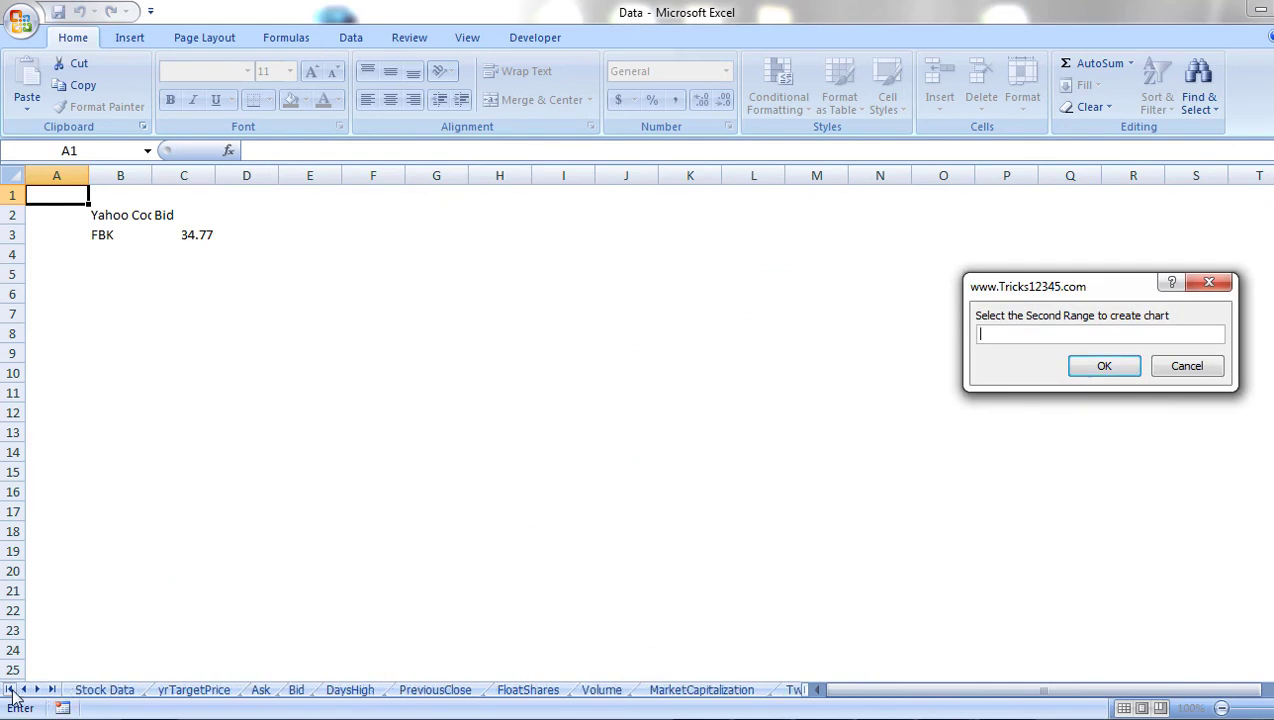
click(112, 692)
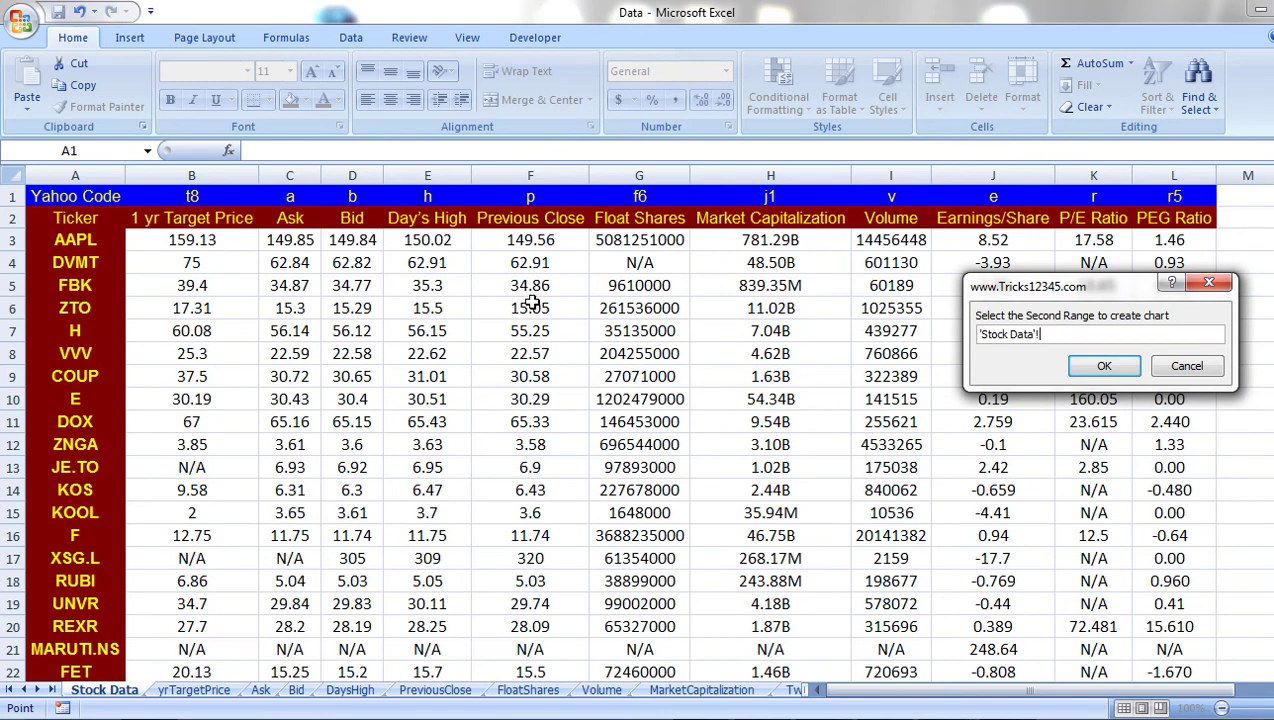
drag(528, 285, 530, 378)
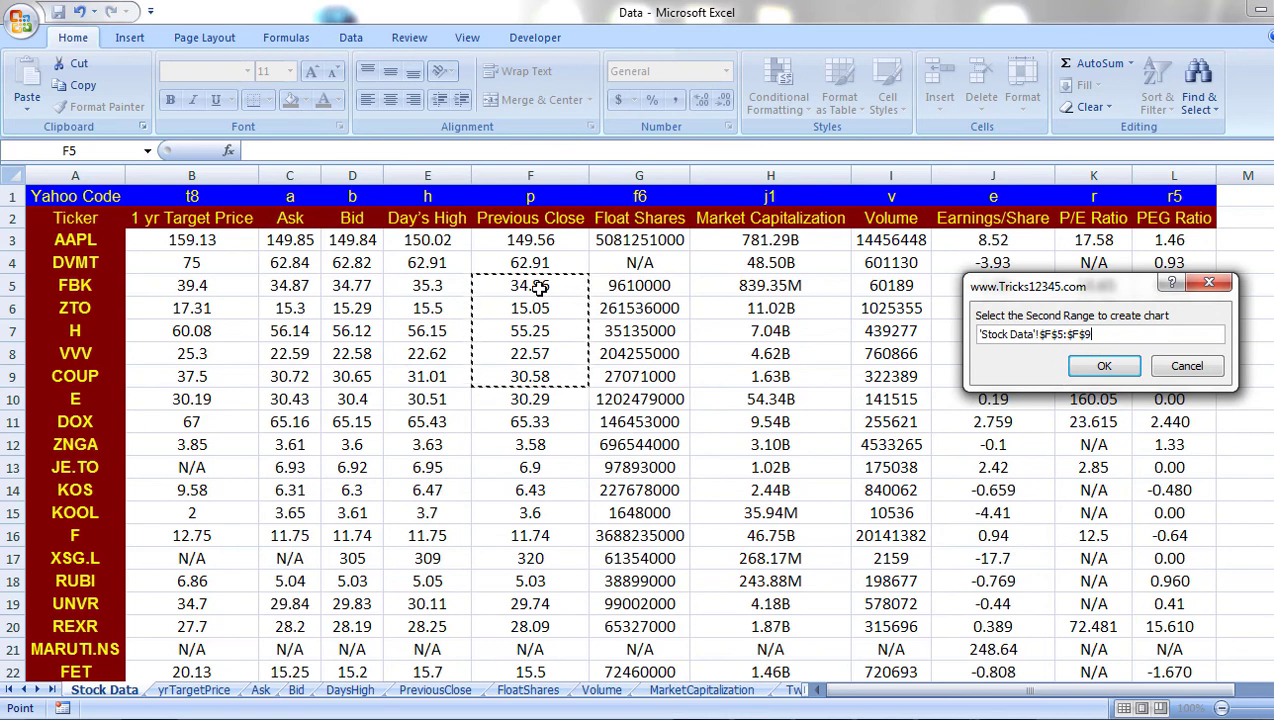
click(1104, 367)
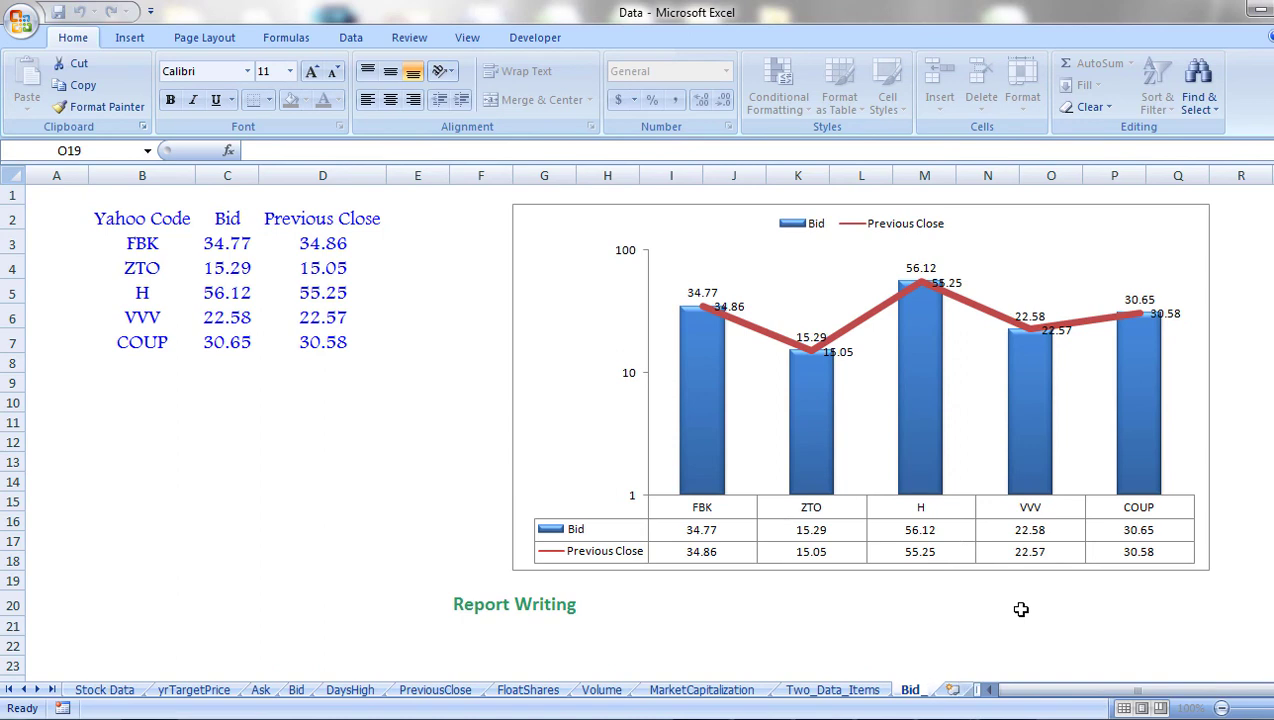
click(383, 478)
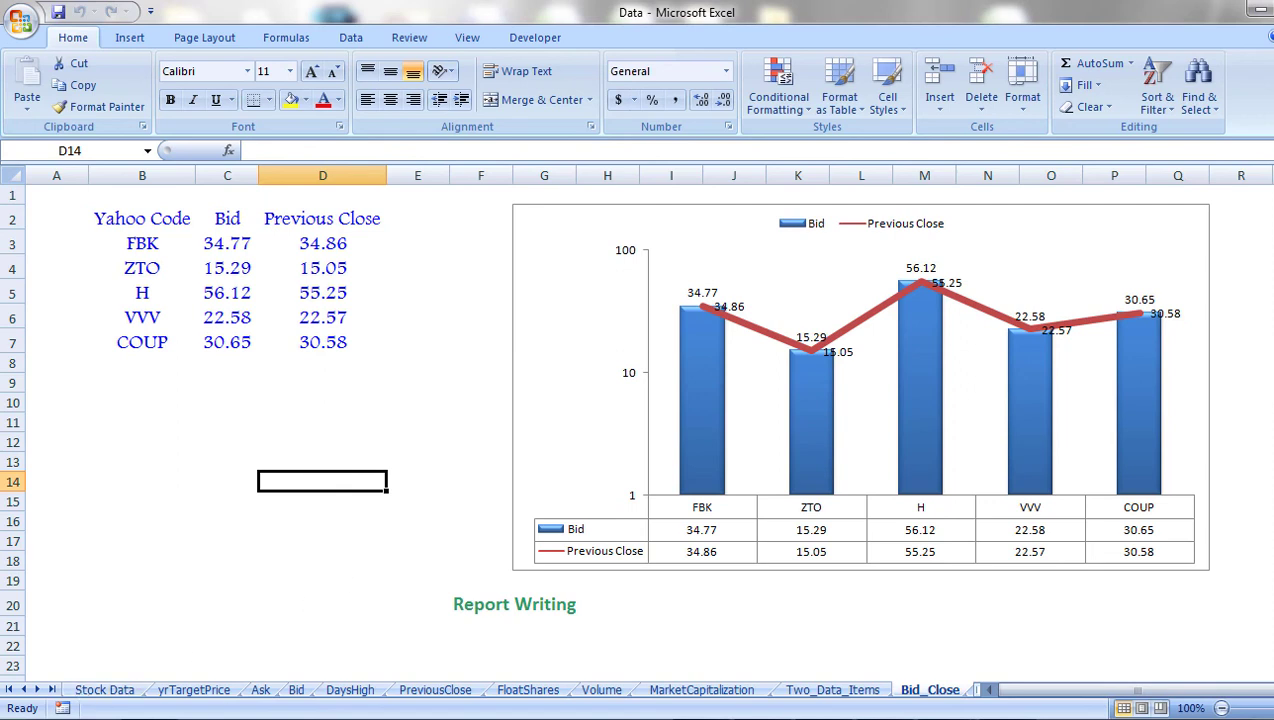
mouse_move(945, 710)
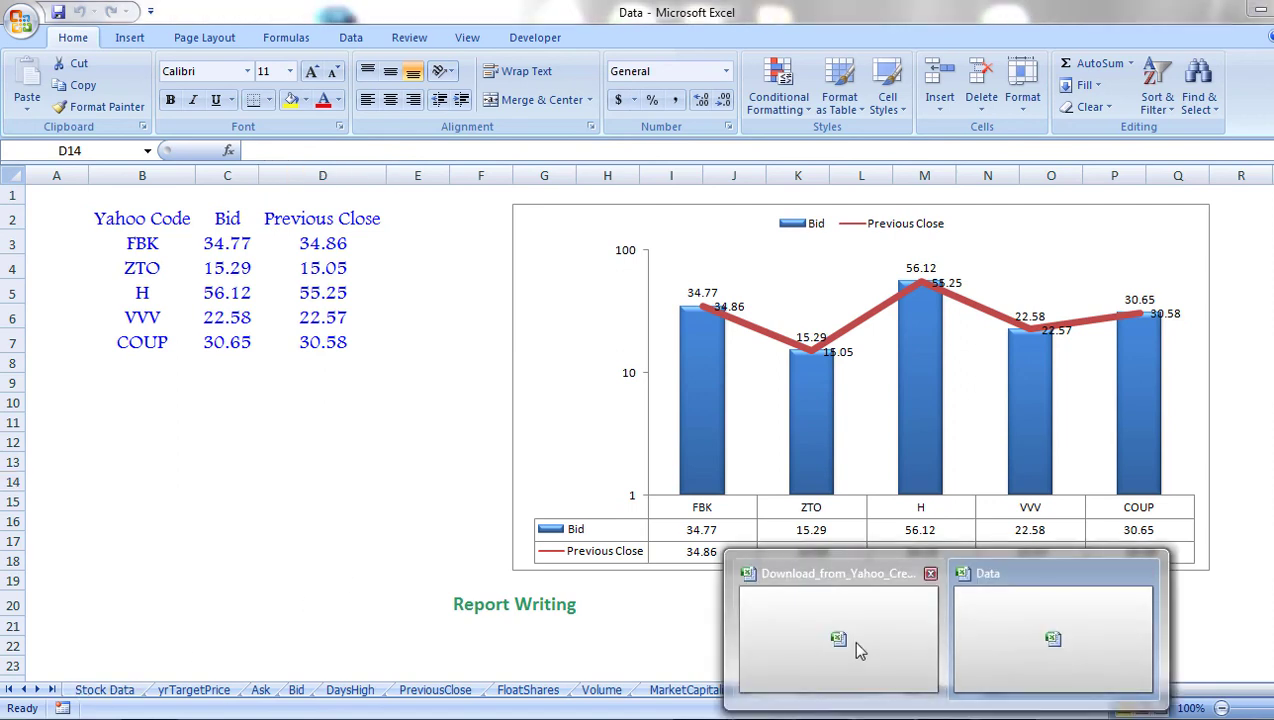
In the template's userform, choose the Three Dashboard chart type and create it
click(838, 640)
click(690, 558)
click(628, 515)
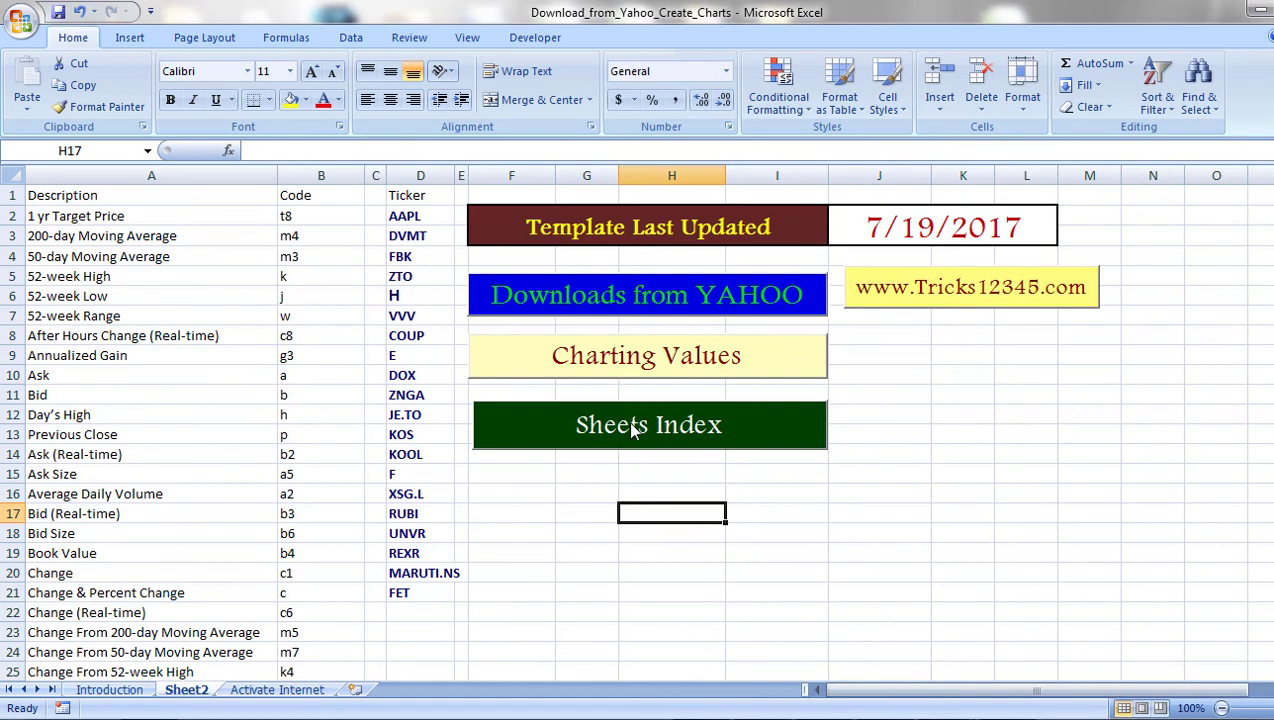
click(643, 365)
click(774, 332)
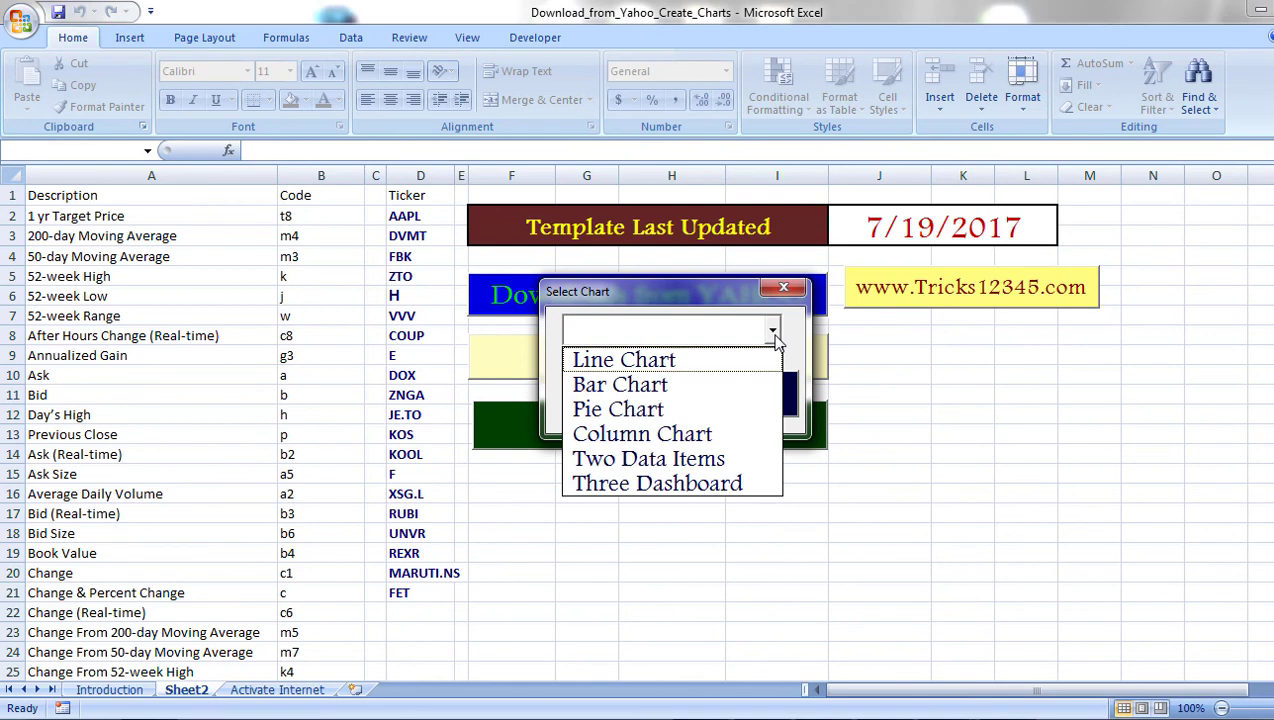
click(693, 484)
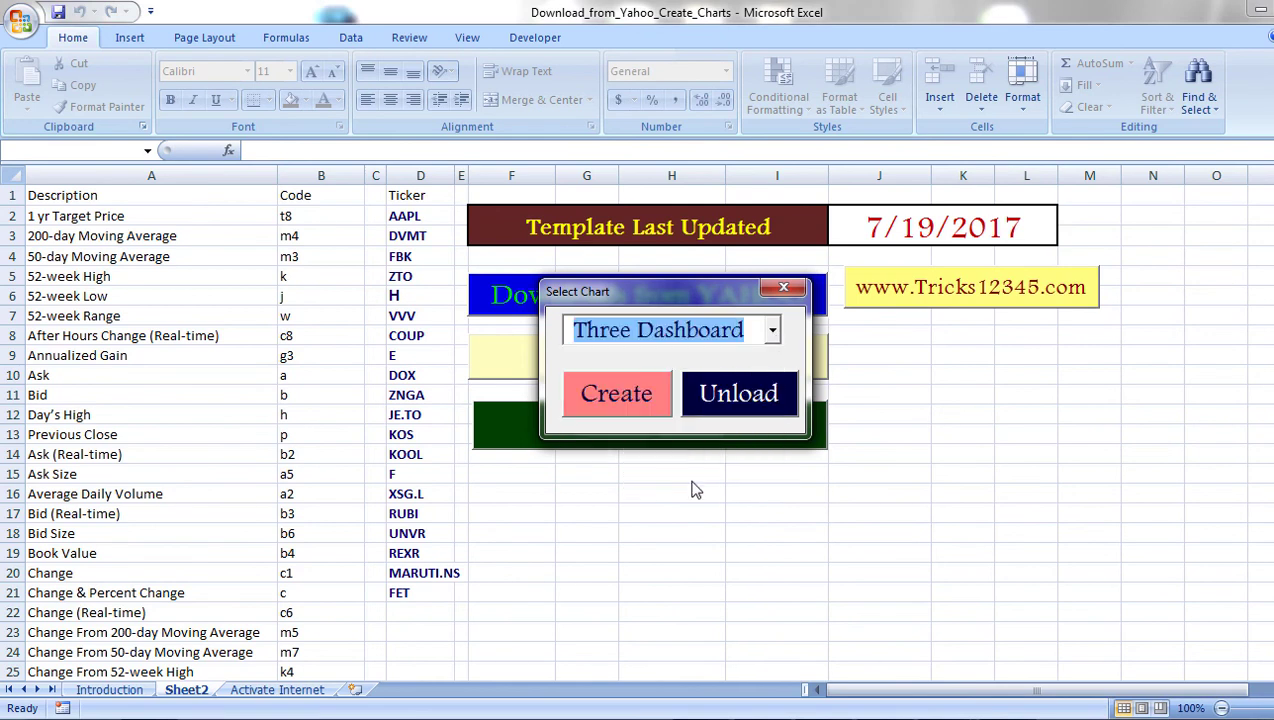
click(638, 414)
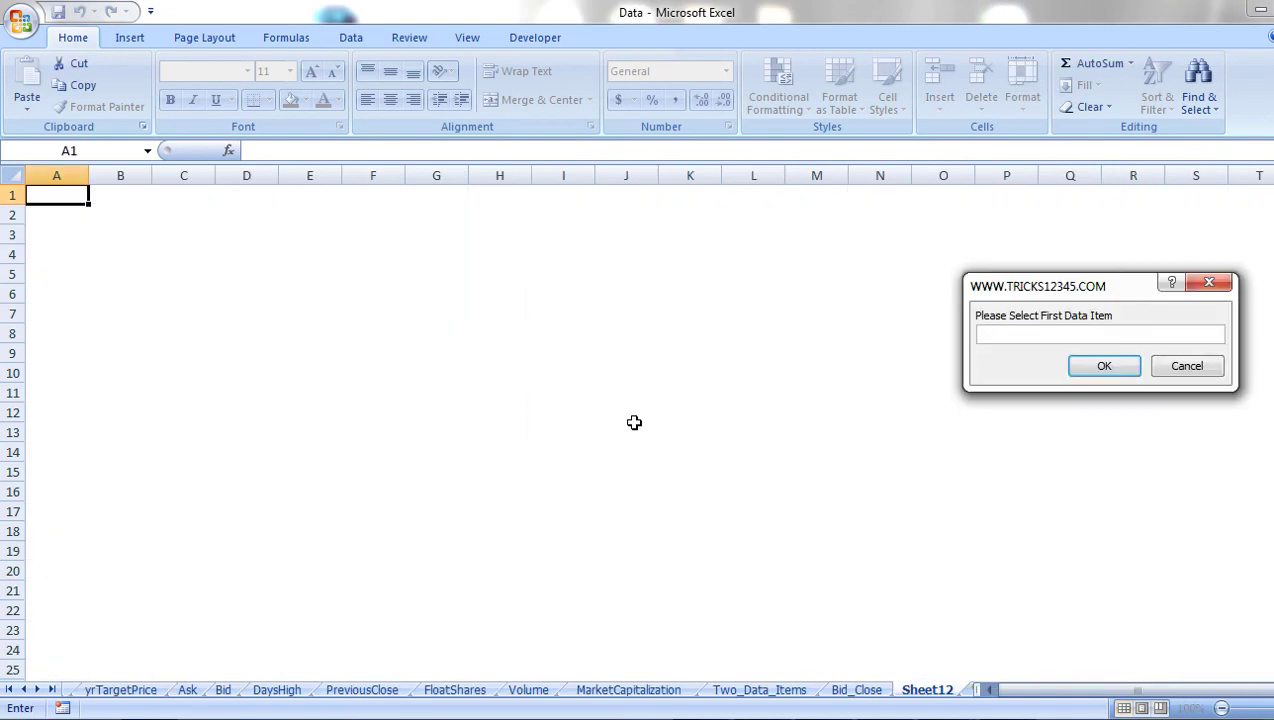
Supply the 1 yr Target Price and Bid (D5:D12) ranges from Stock Data
click(10, 690)
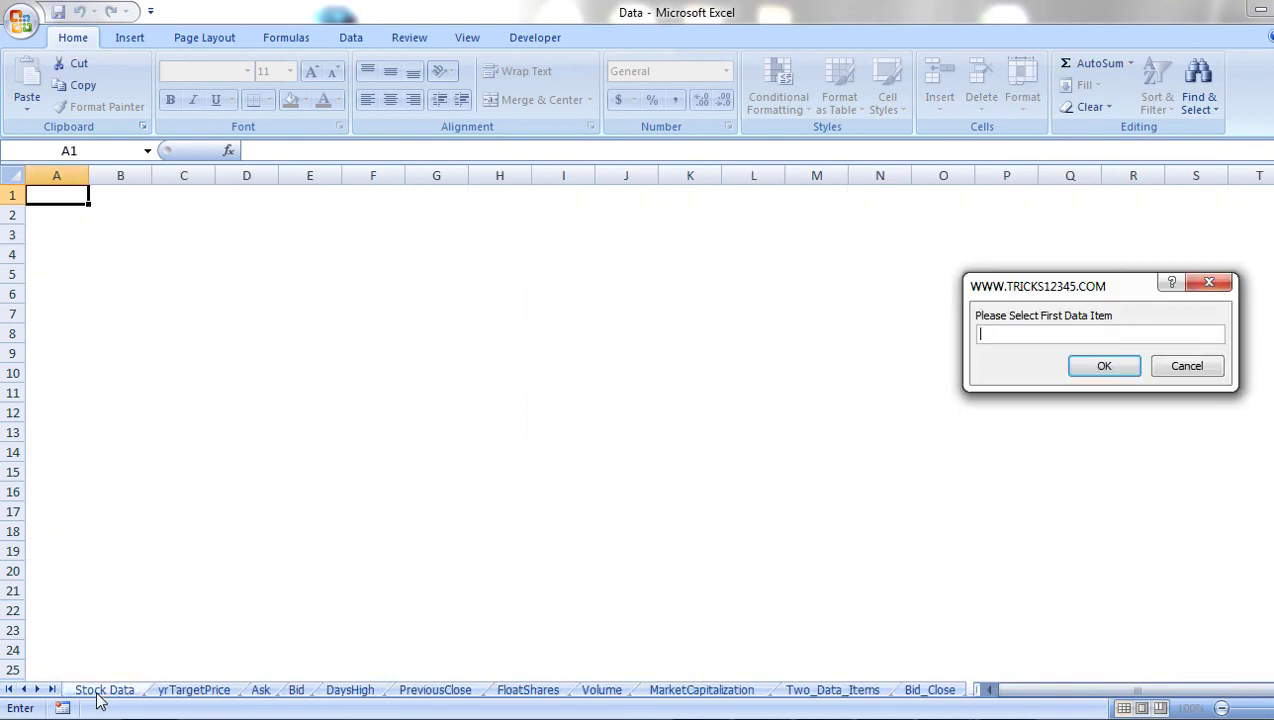
click(104, 690)
drag(190, 282, 190, 398)
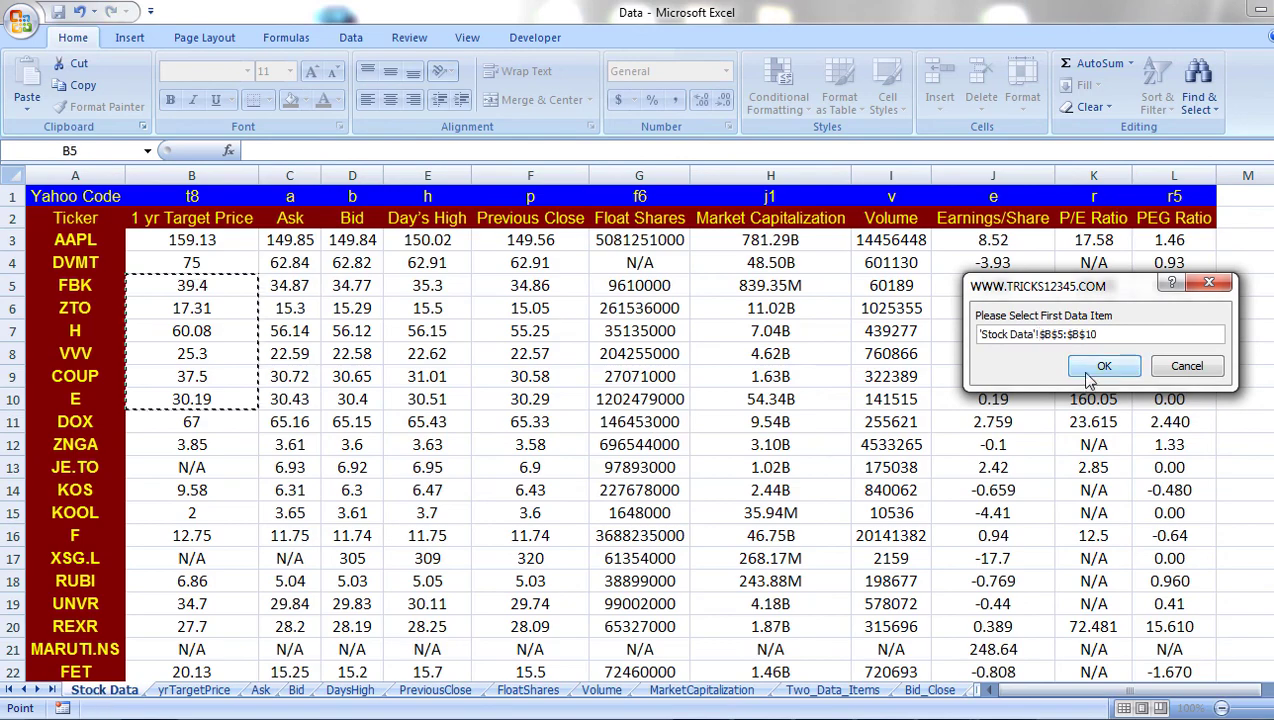
click(1086, 372)
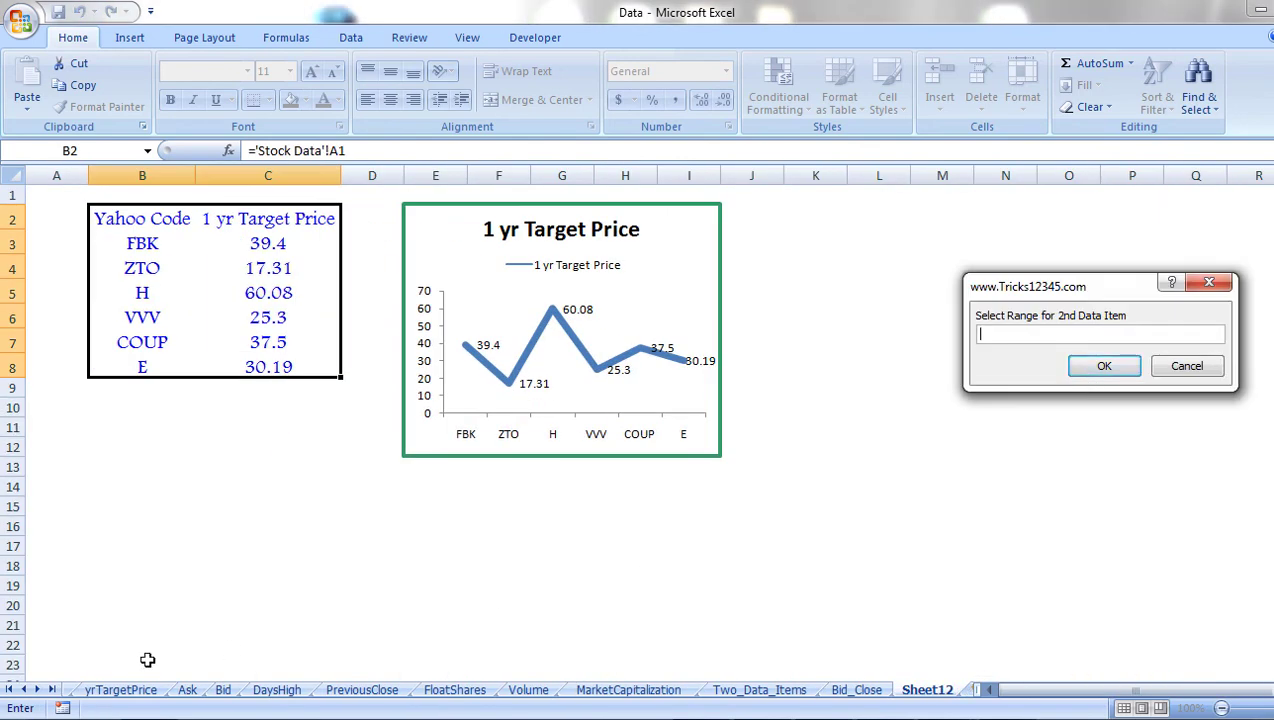
click(10, 690)
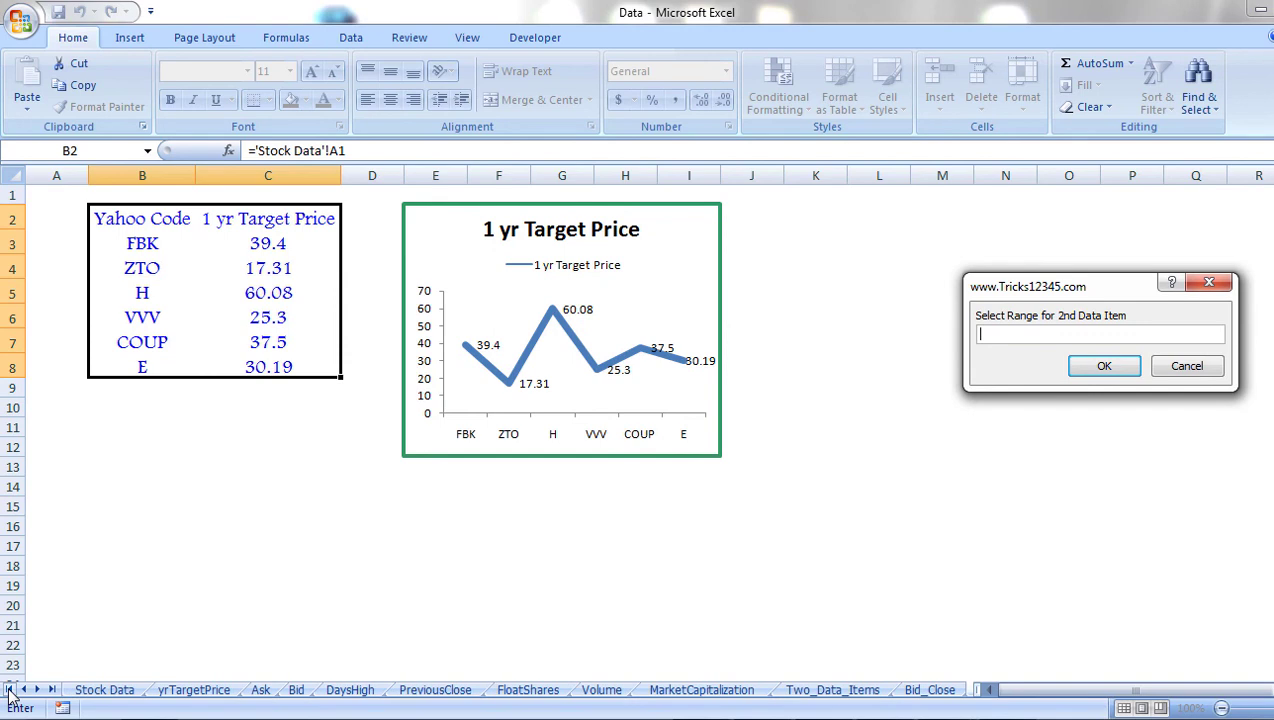
click(113, 690)
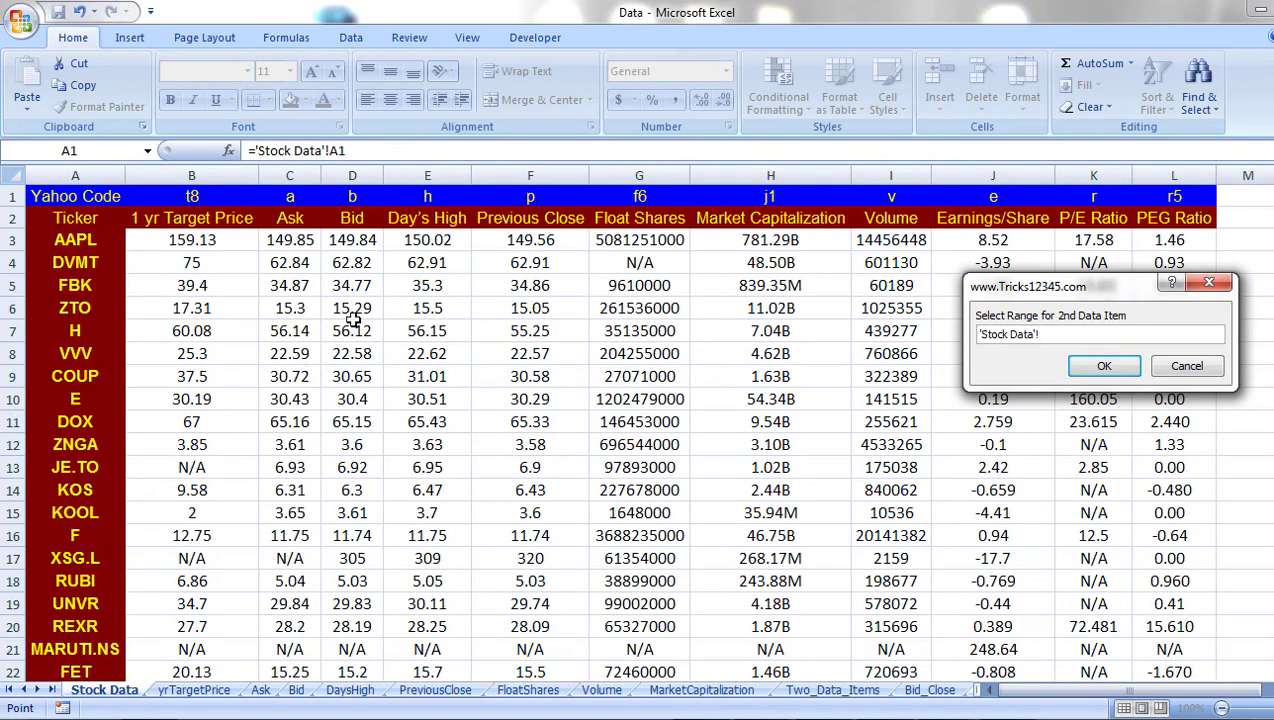
drag(350, 285, 352, 444)
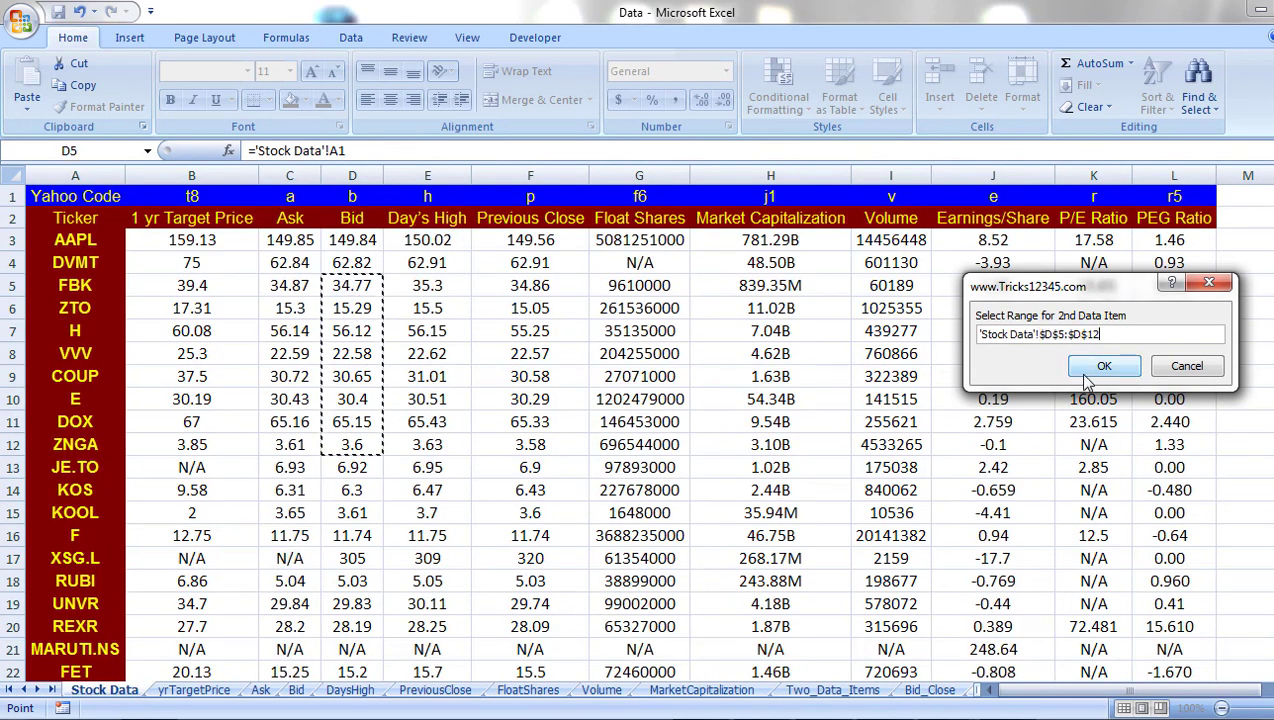
click(1090, 372)
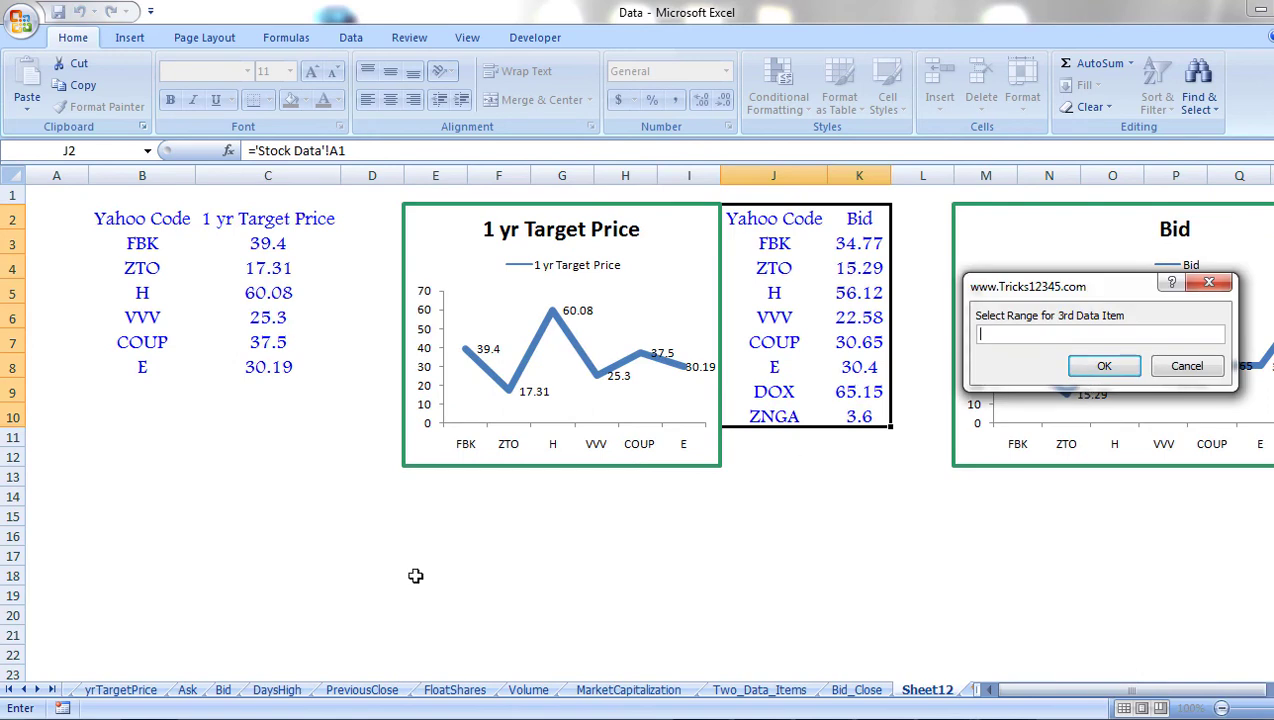
Supply Previous Close (F6:F12) as the third range to finish the dashboard
click(10, 690)
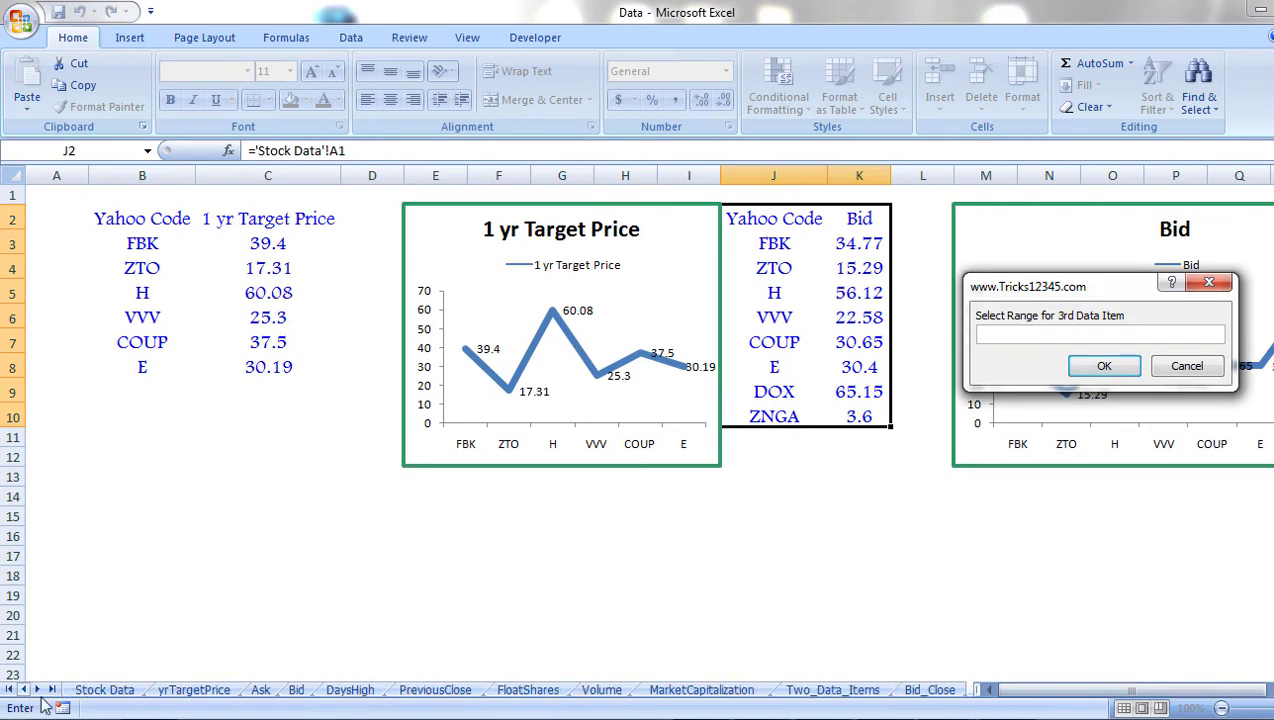
click(104, 690)
drag(536, 307, 560, 445)
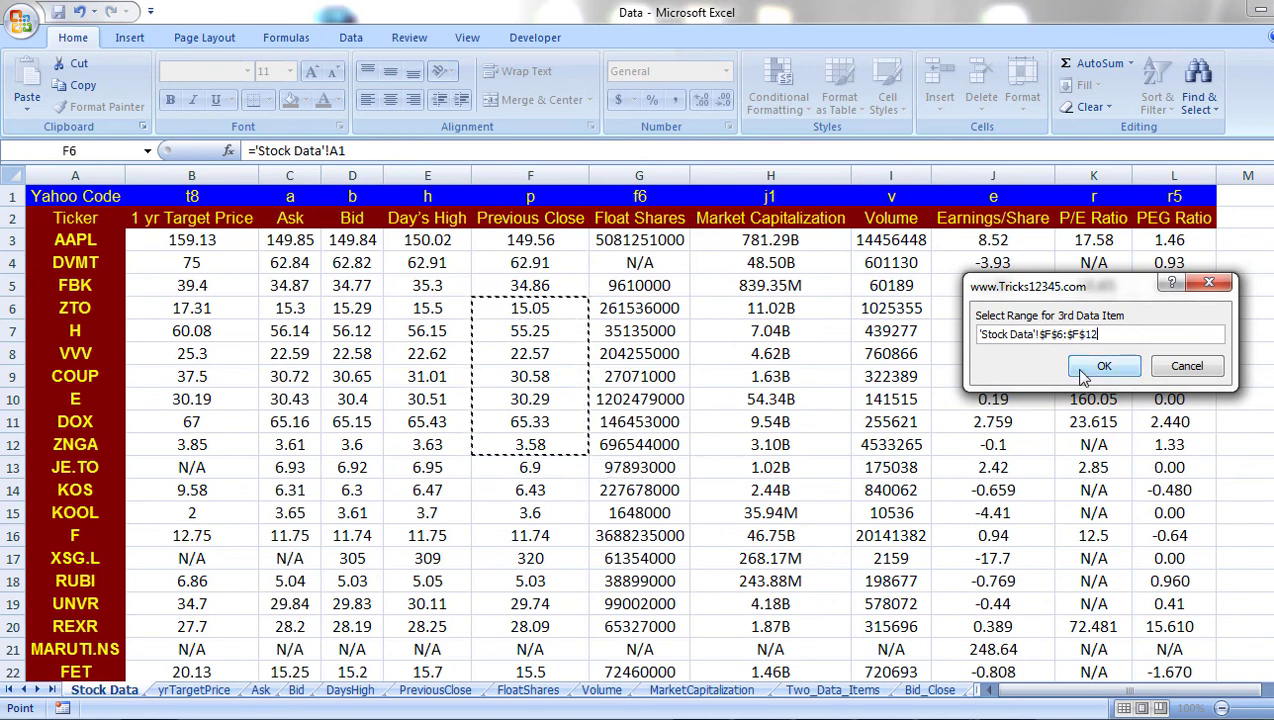
click(1078, 368)
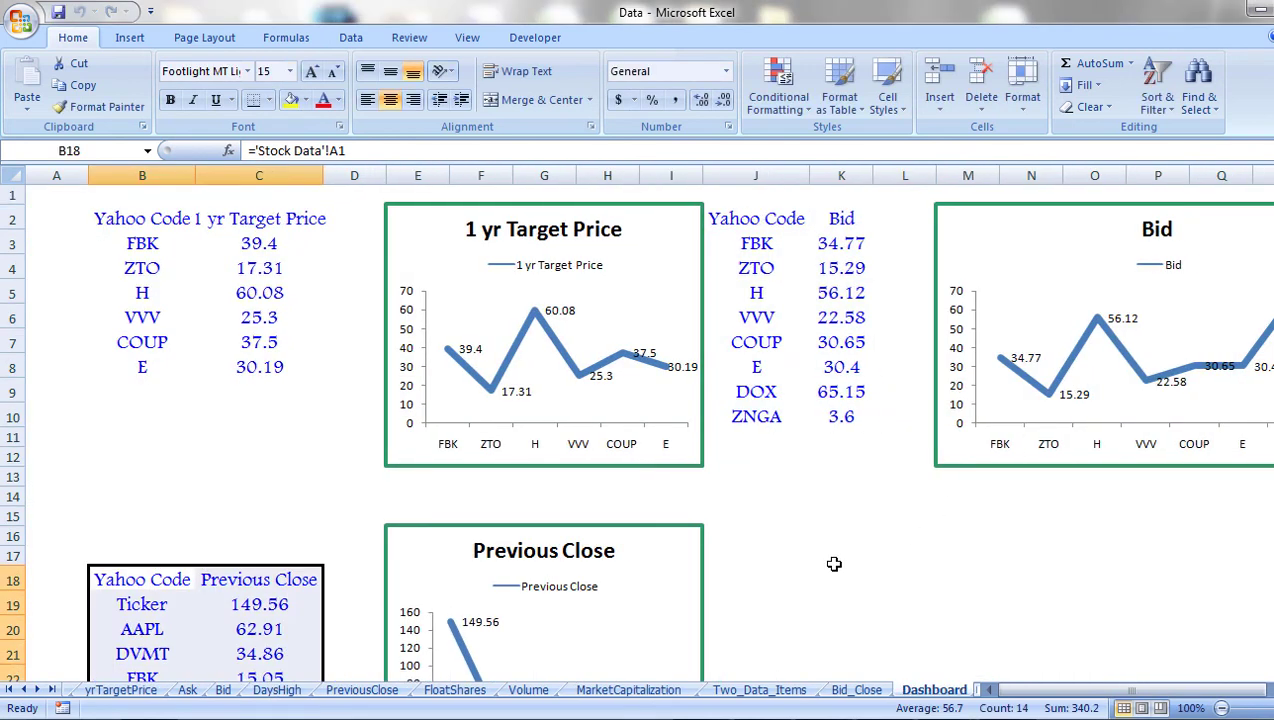
click(904, 600)
scroll(906, 599, down, 3)
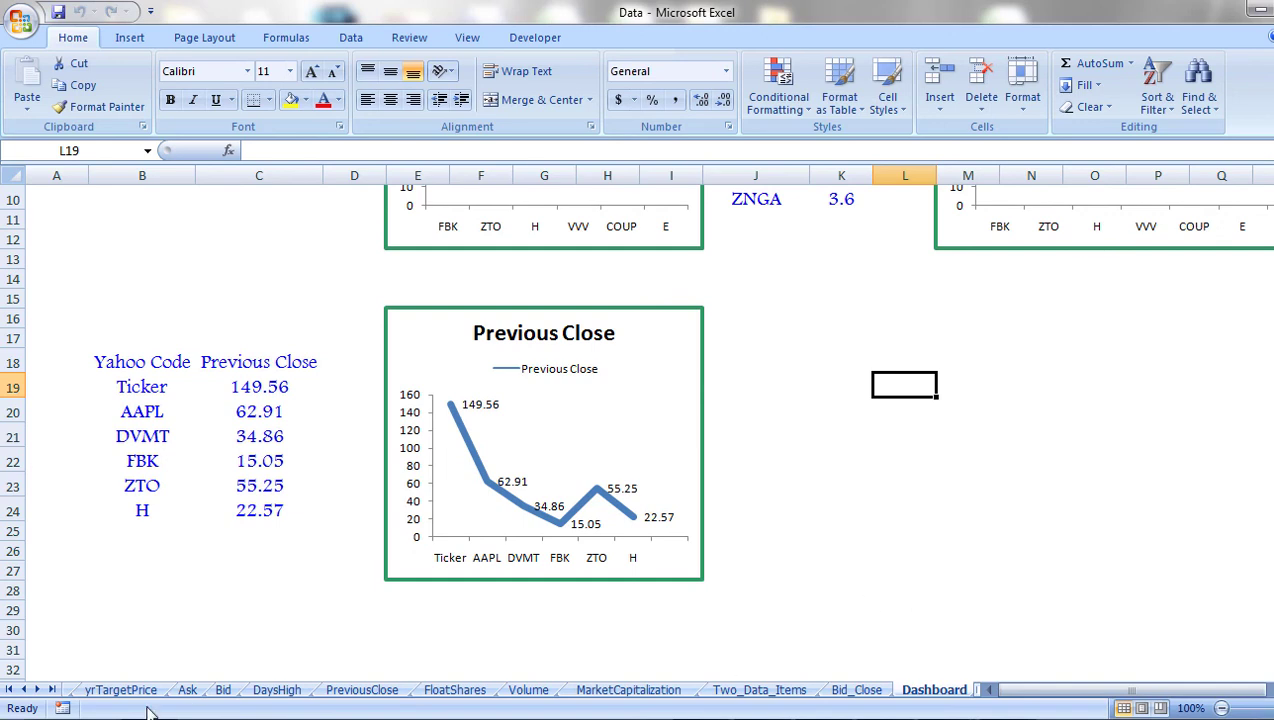
click(10, 692)
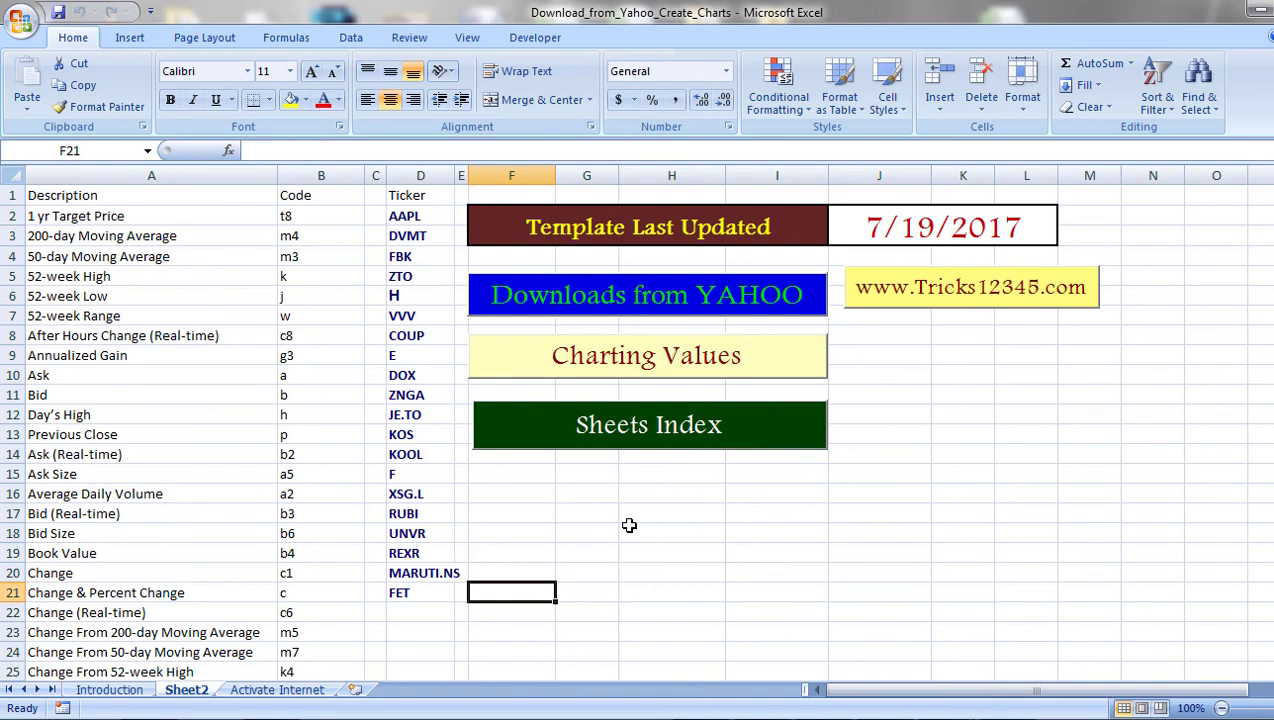
Build the hyperlinked Index sheet and test its DaysHigh link
click(653, 527)
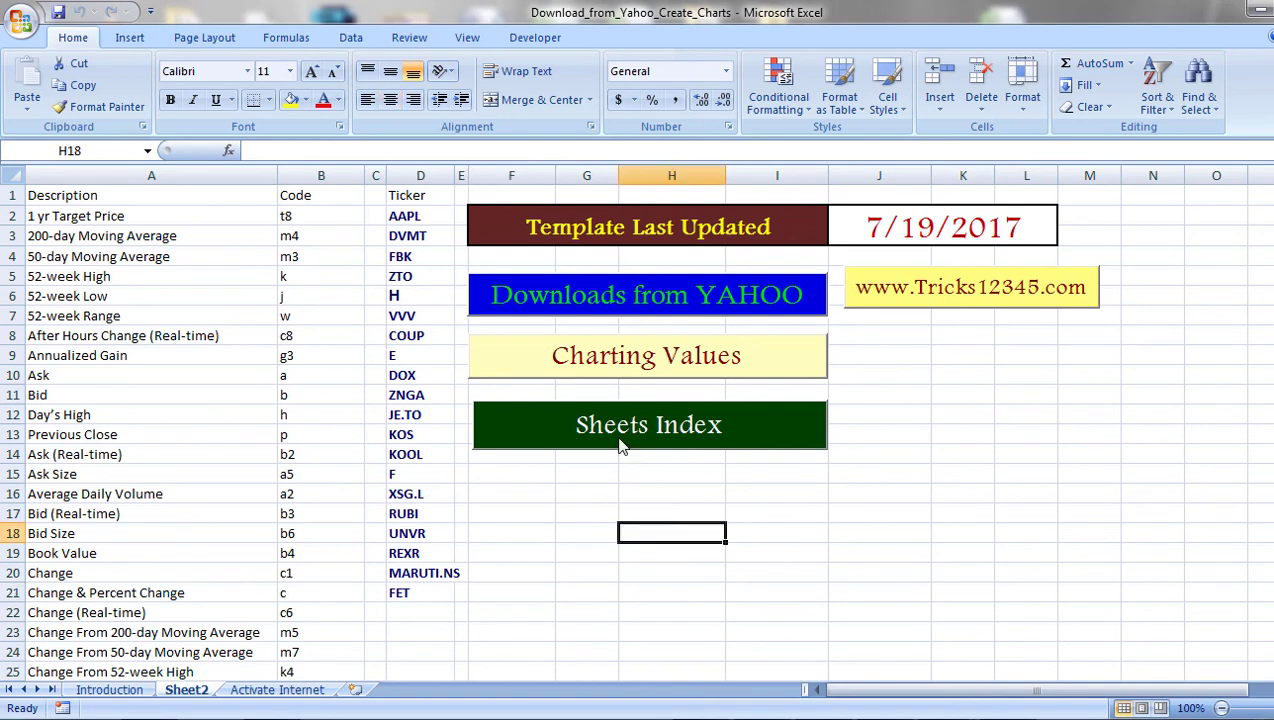
click(620, 446)
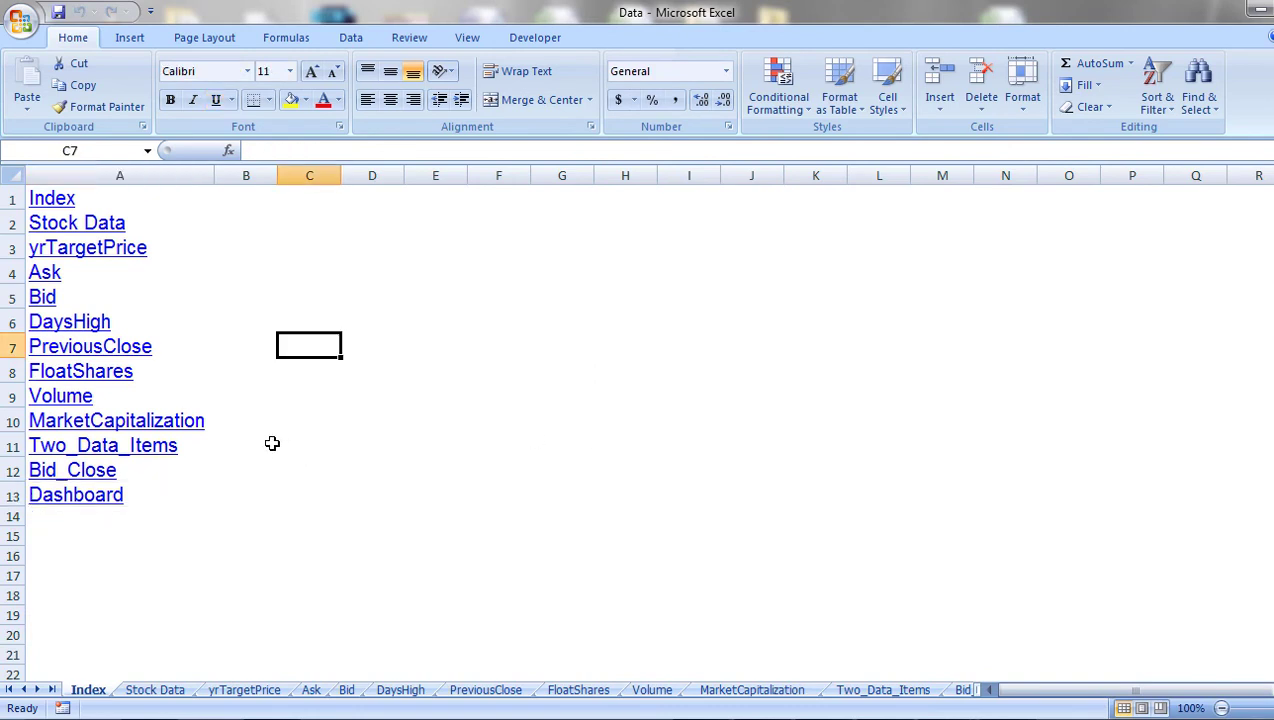
click(62, 328)
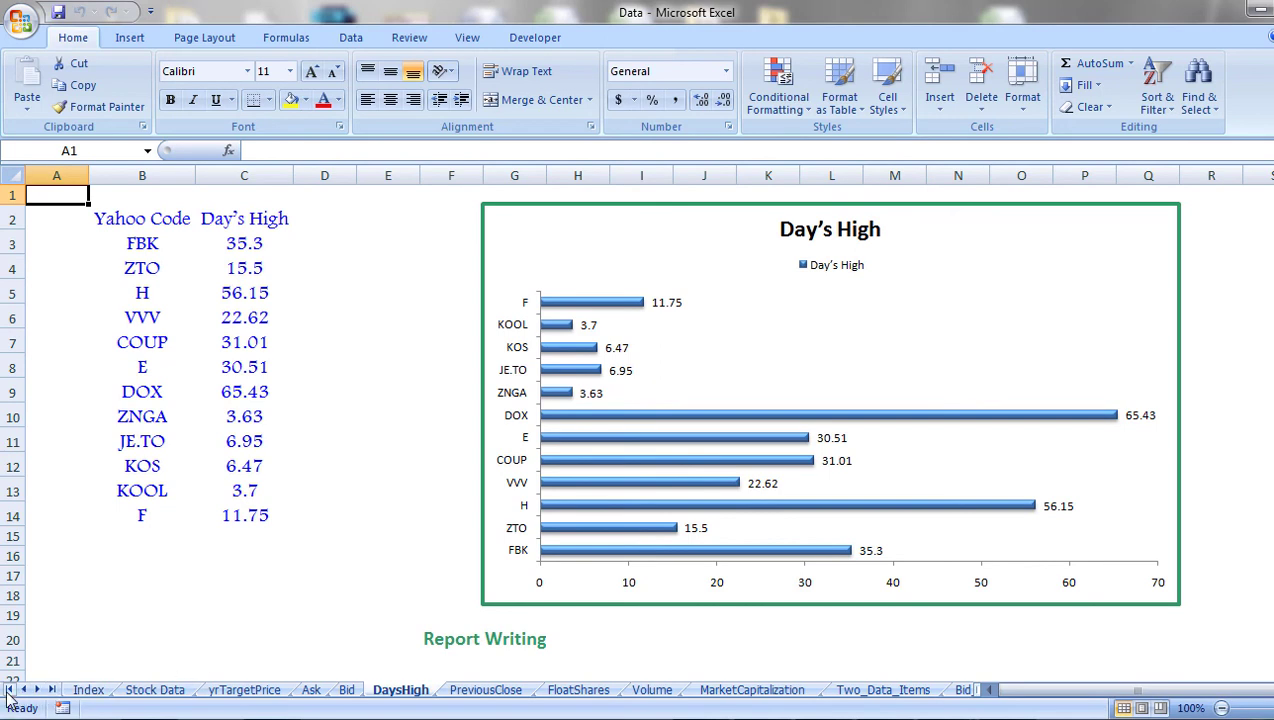
click(90, 690)
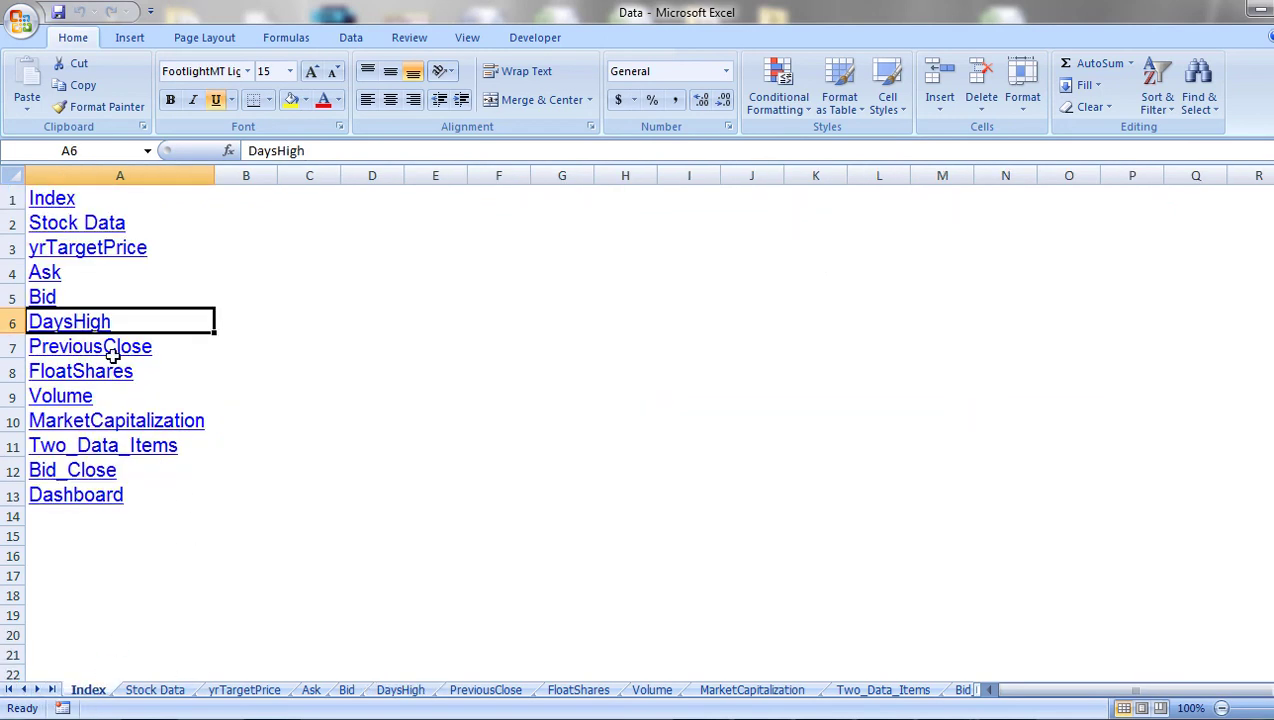
mouse_move(58, 400)
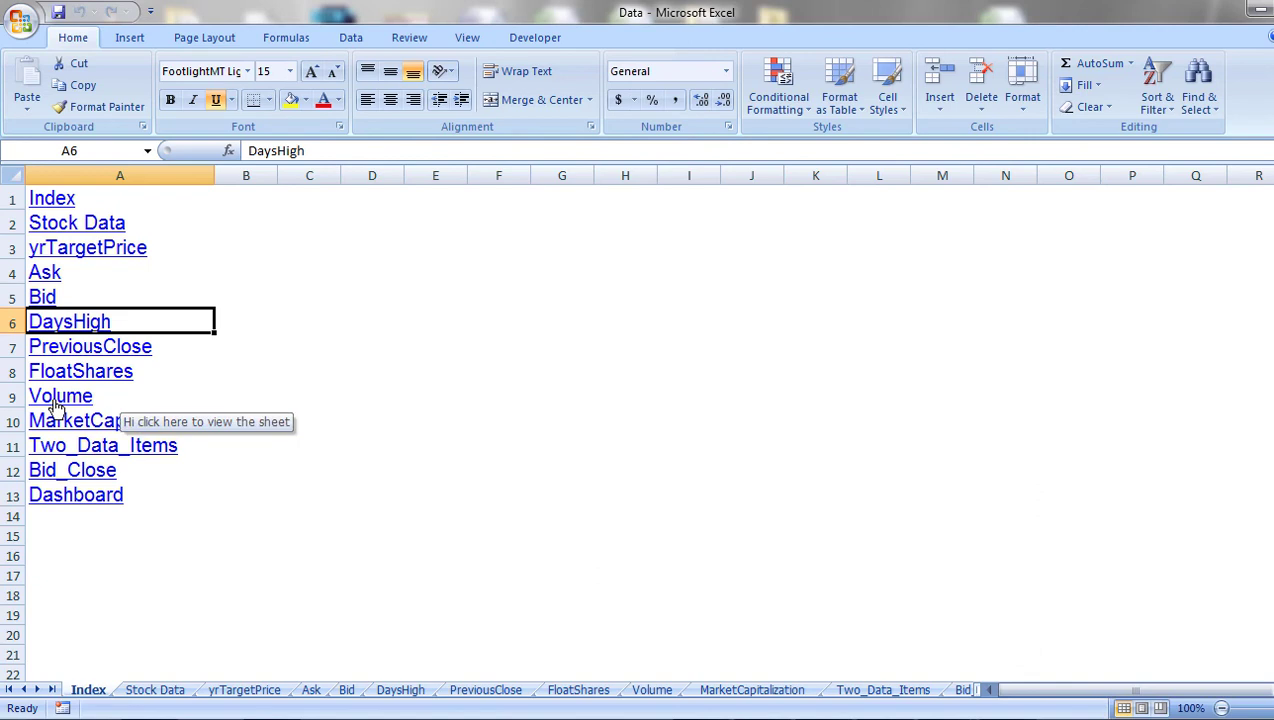
Test the Volume, Bid_Close and Dashboard links from the Index sheet
click(55, 400)
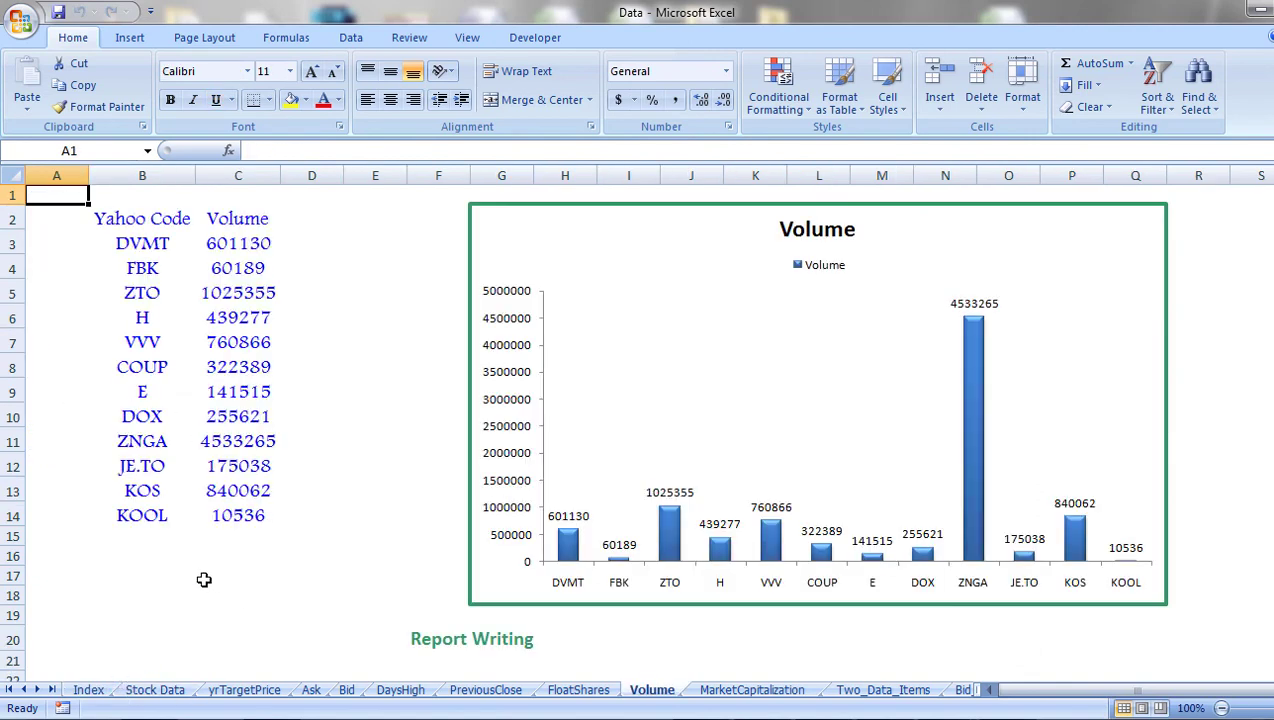
click(80, 692)
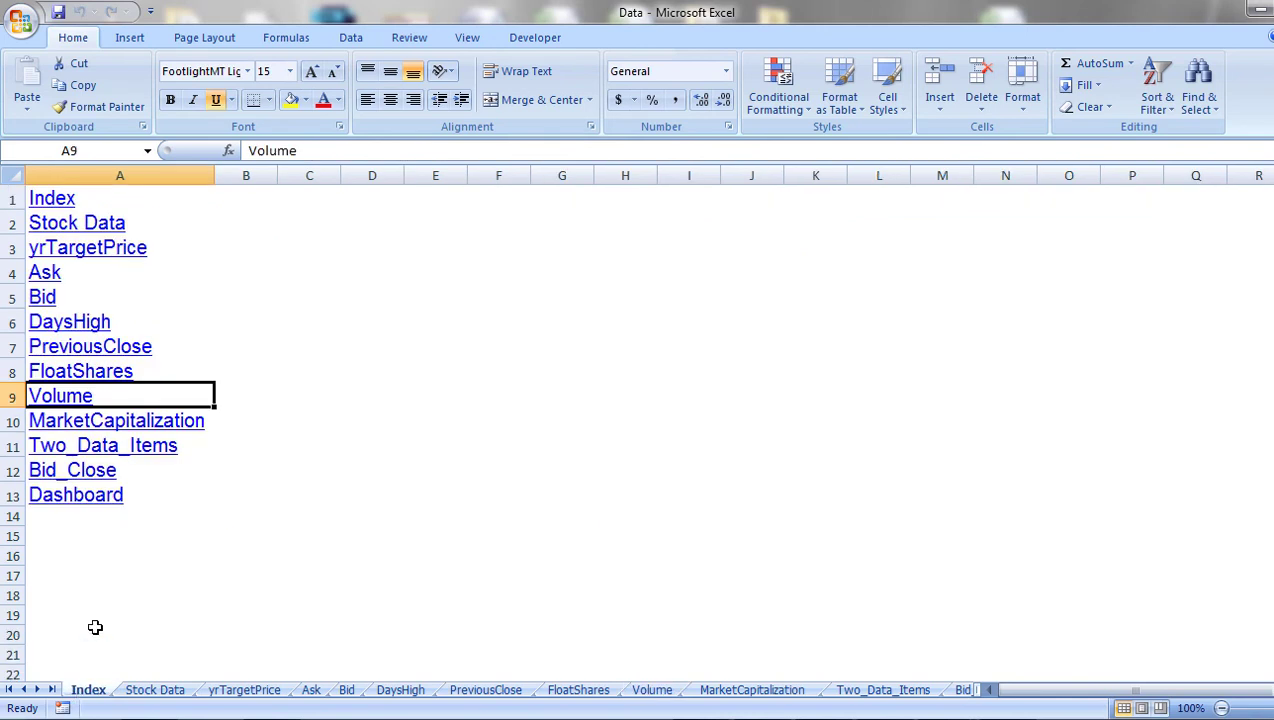
mouse_move(72, 470)
click(62, 483)
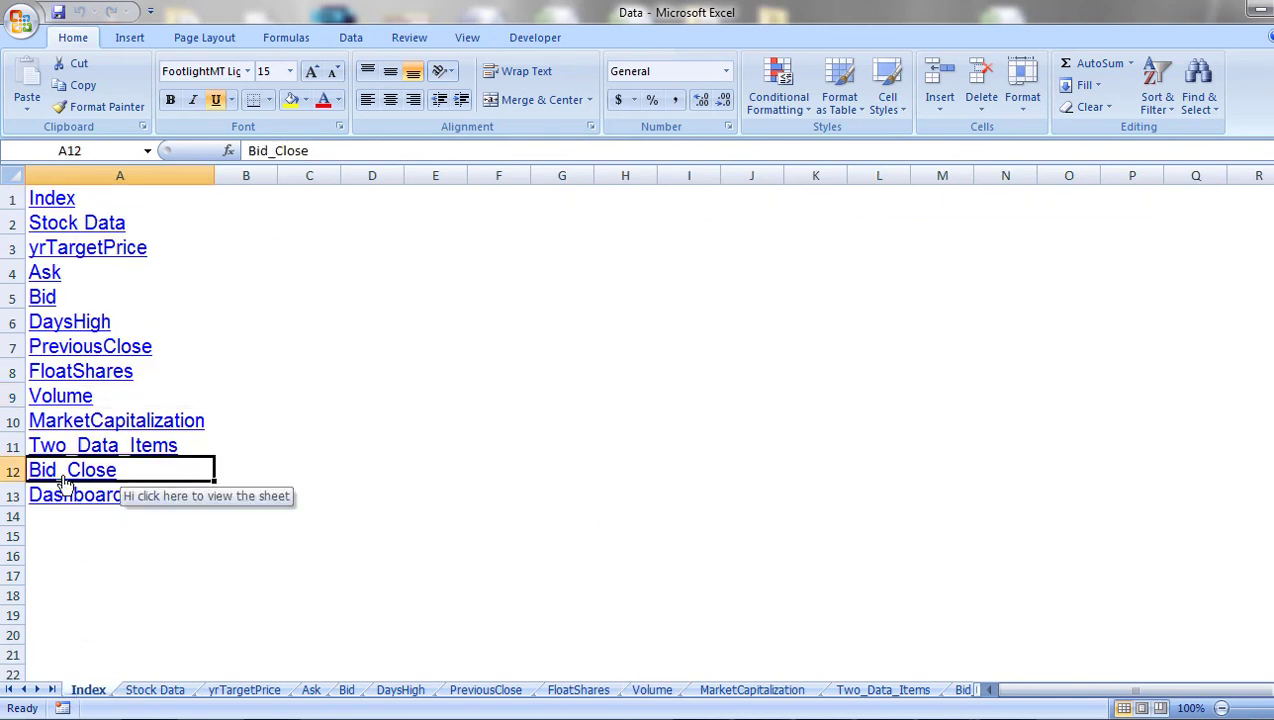
click(10, 690)
click(88, 690)
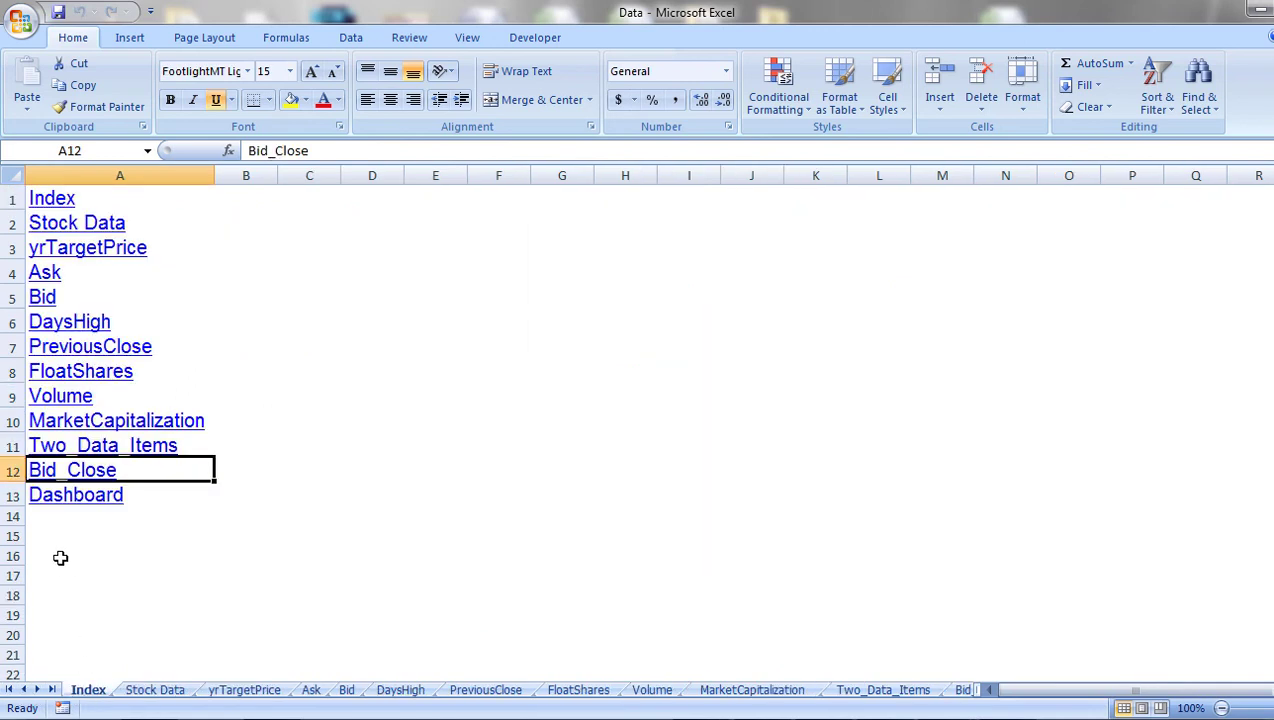
click(76, 500)
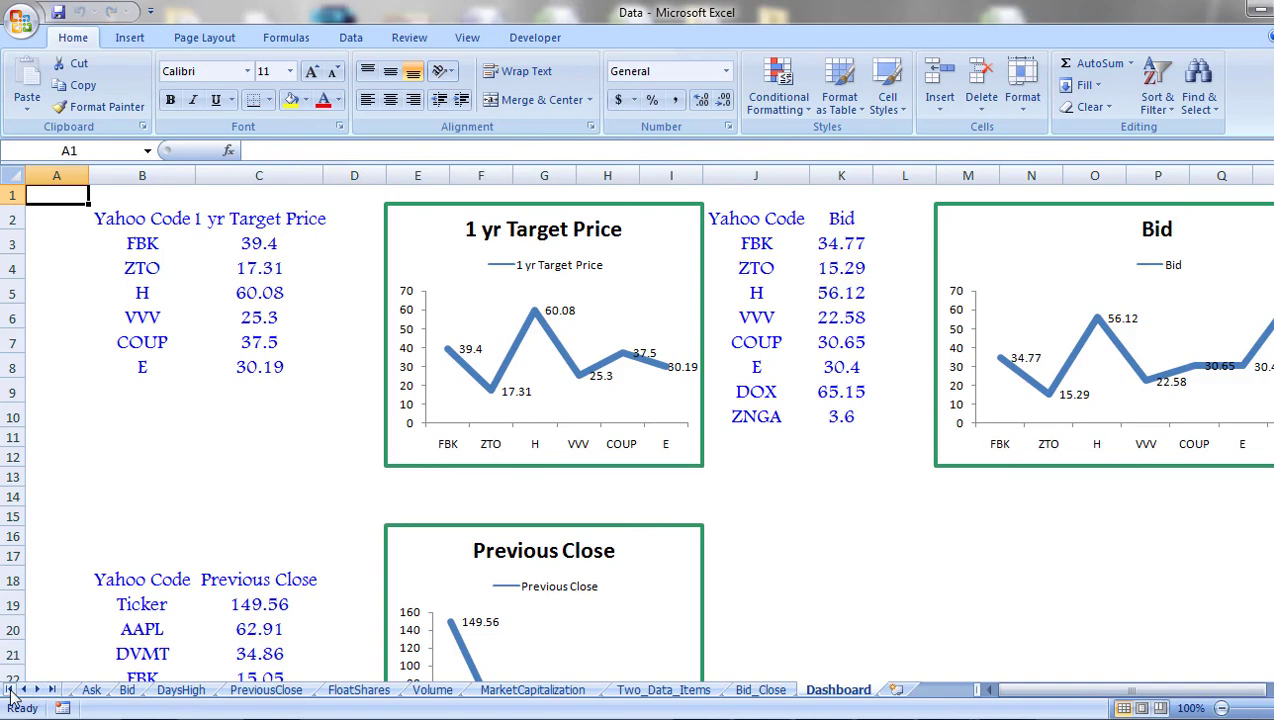
click(33, 690)
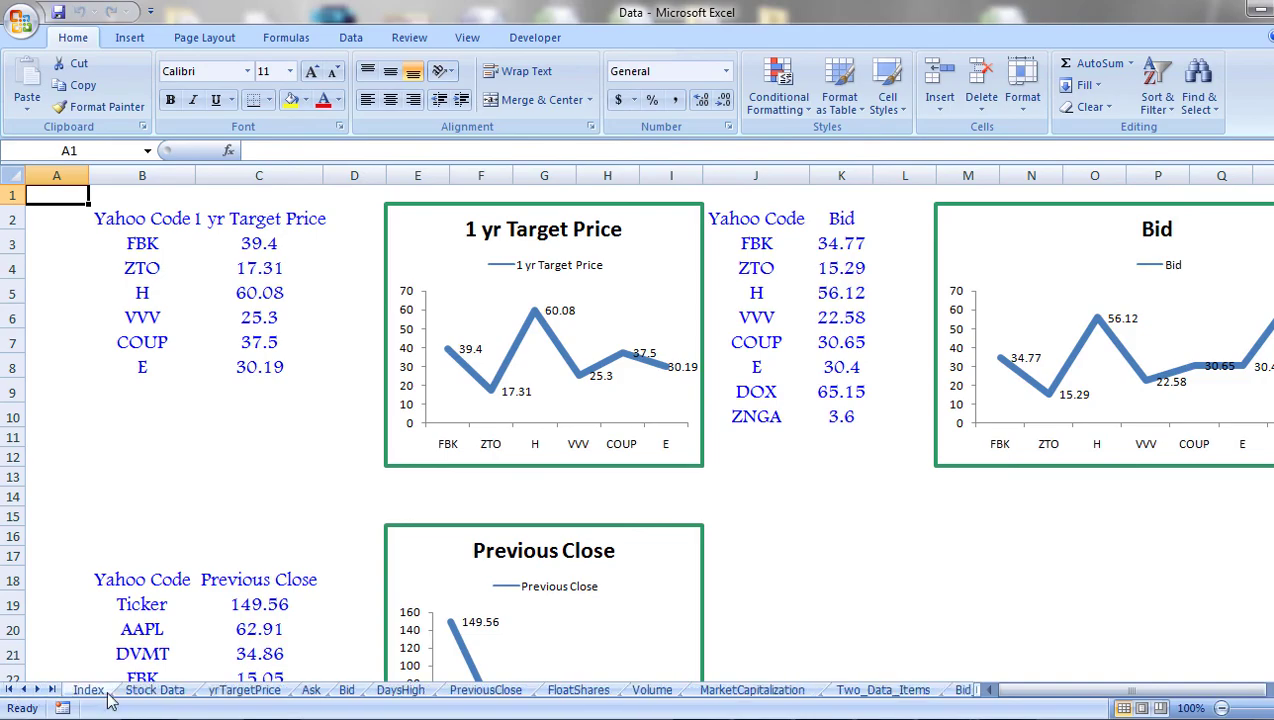
click(33, 690)
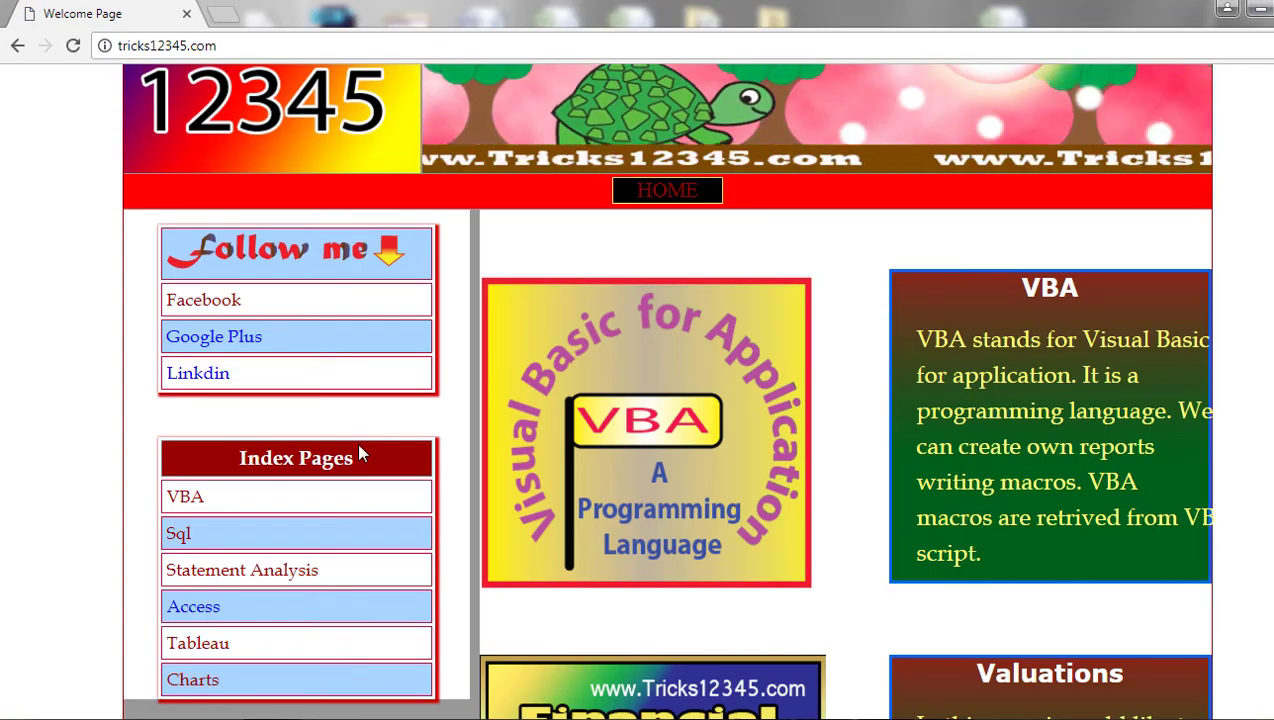
In tricks12345.com's VBA section, search 'yahoo' and open the Yahoo market data page
click(359, 447)
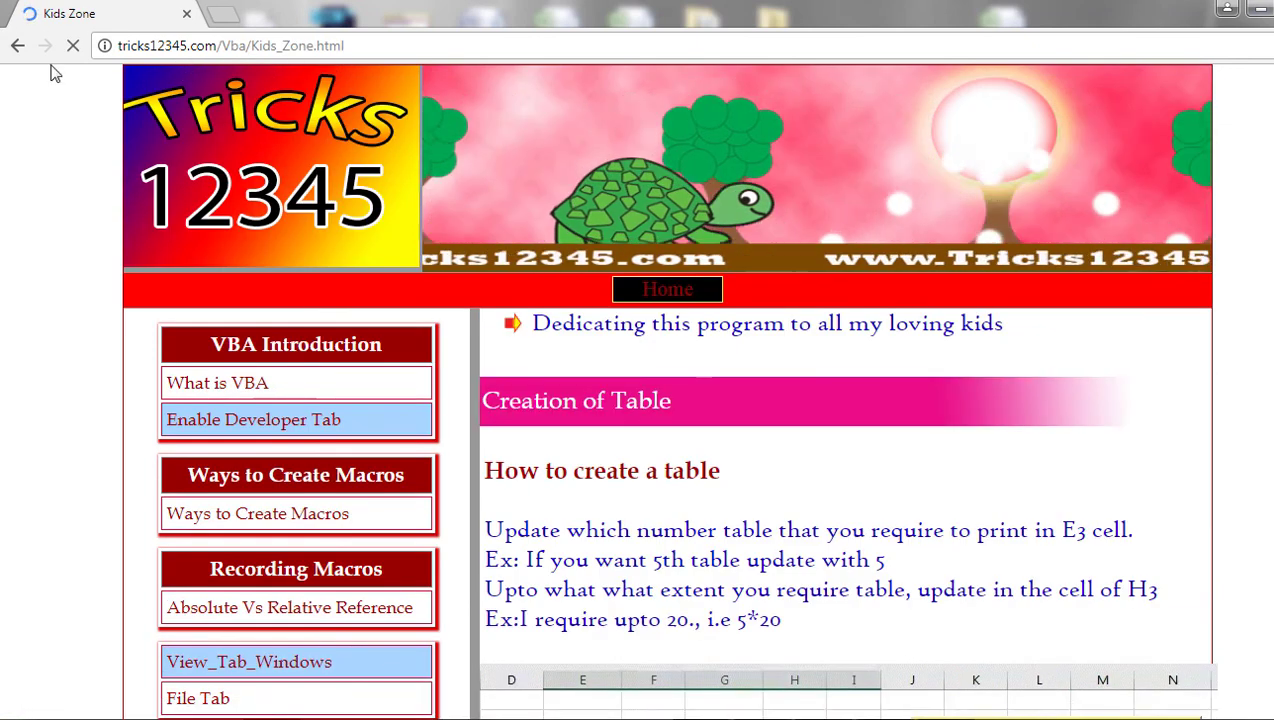
click(14, 46)
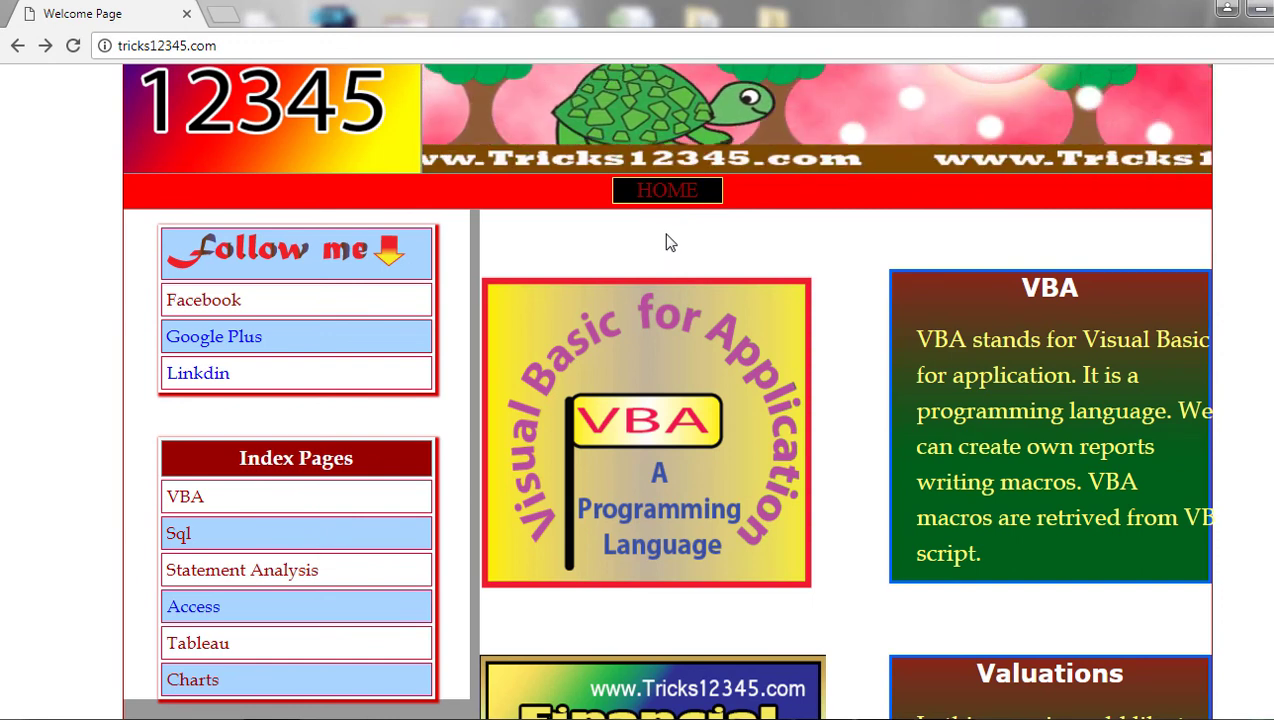
click(650, 333)
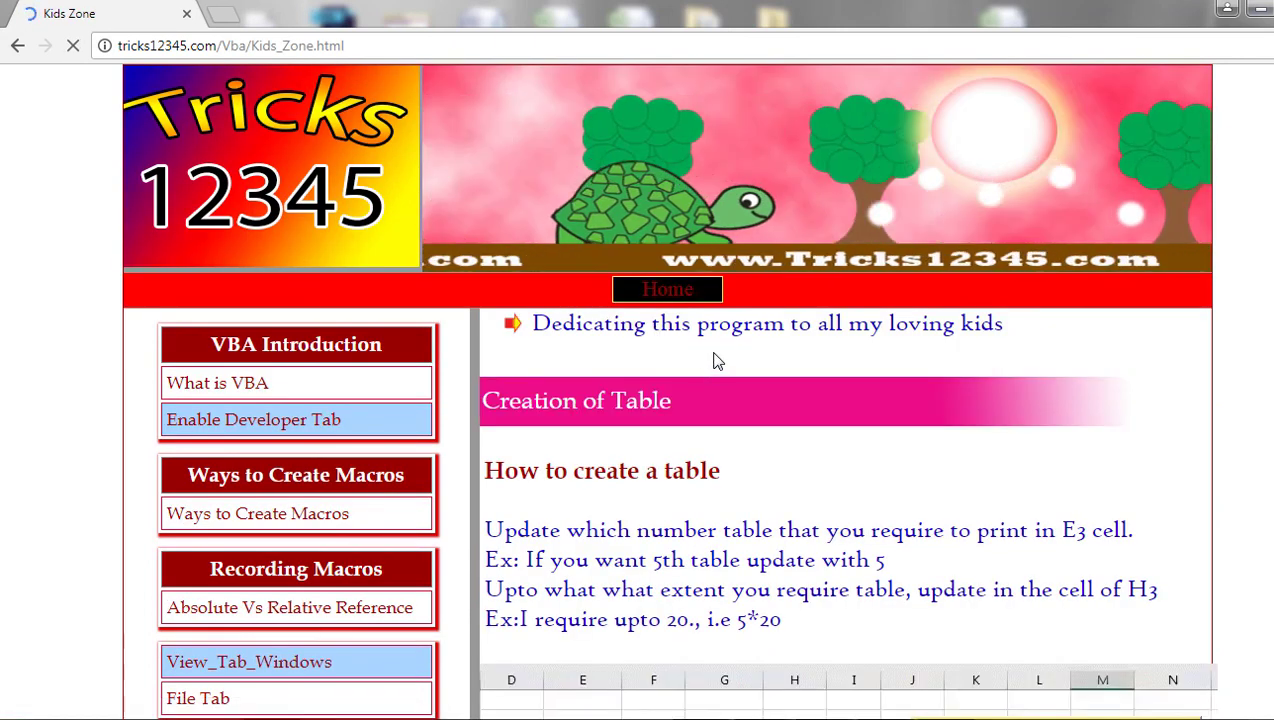
key(ctrl+f)
text(yahoo)
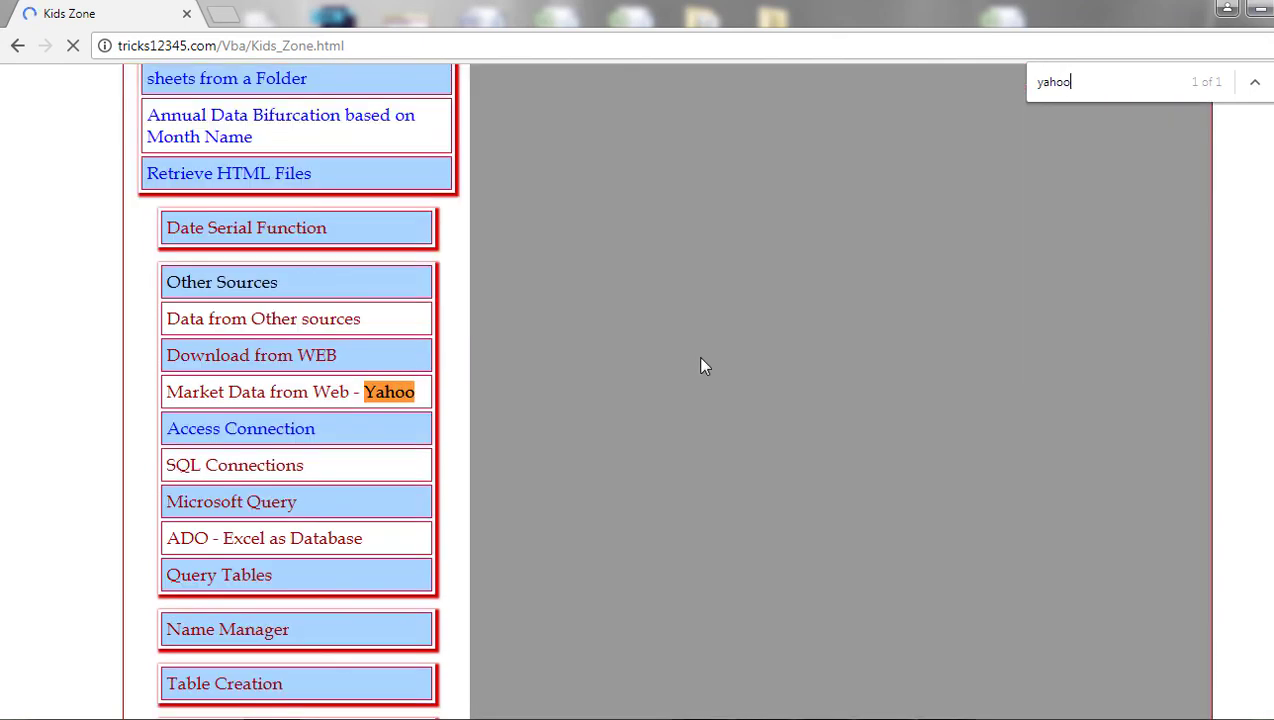
click(277, 400)
scroll(600, 432, down, 3)
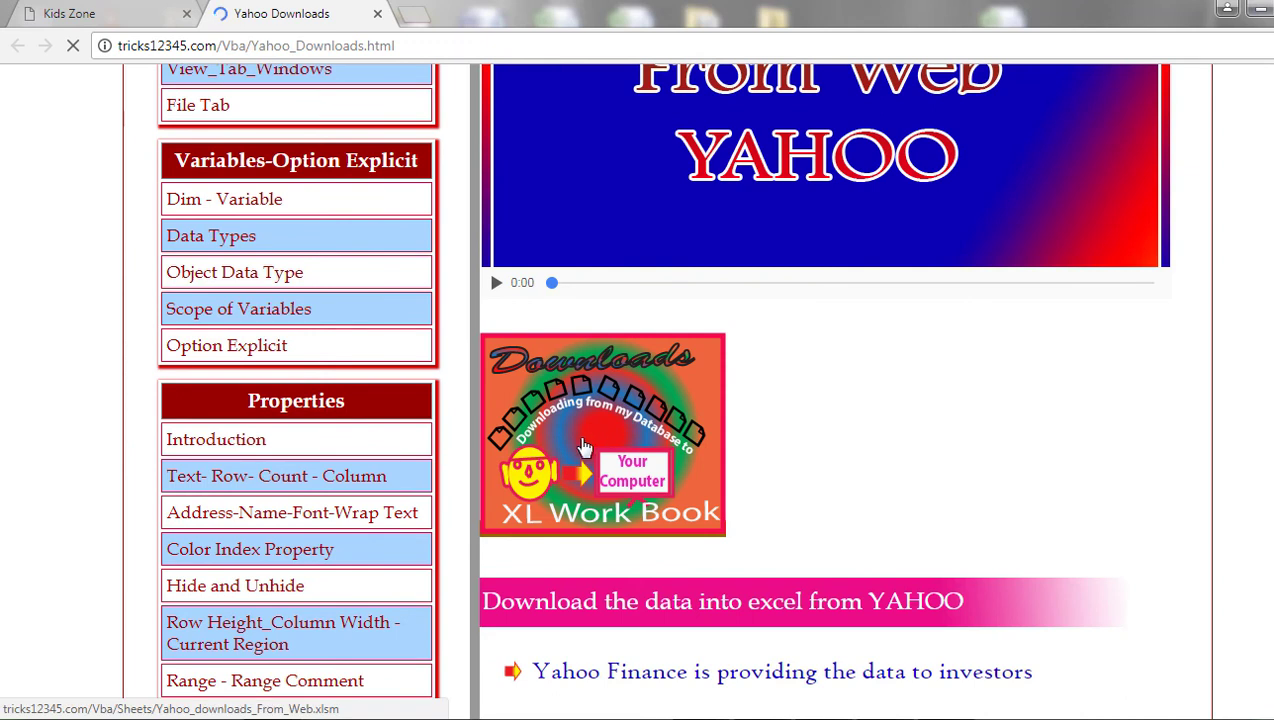